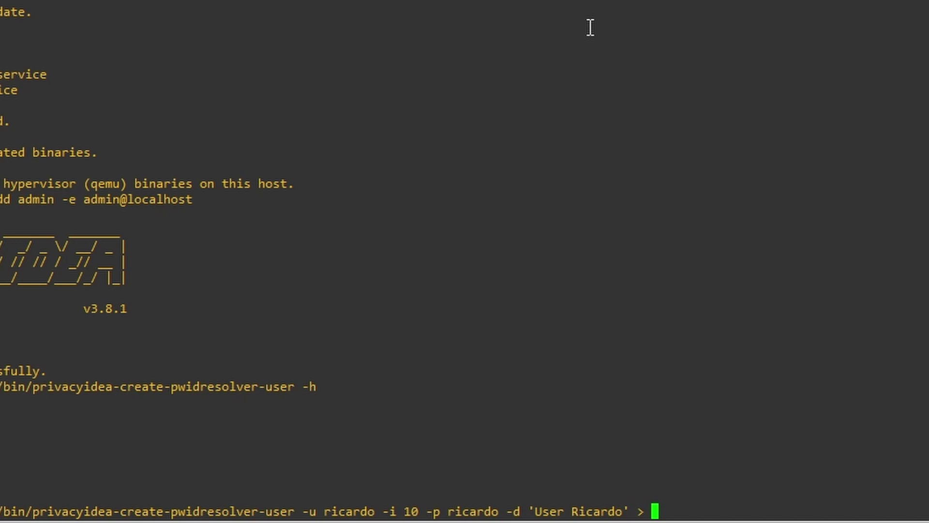
# Step: Redirect the pwidresolver user creation output into /etc/privacyidea/privacyidea_user and run it
pyautogui.write('/')
pyautogui.write('etc/')
pyautogui.write('priva')
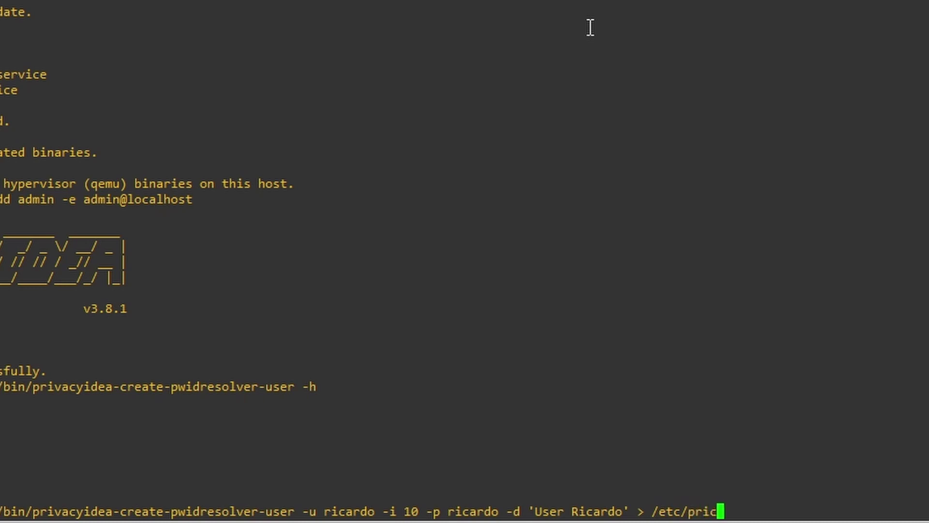
pyautogui.press('Tab')
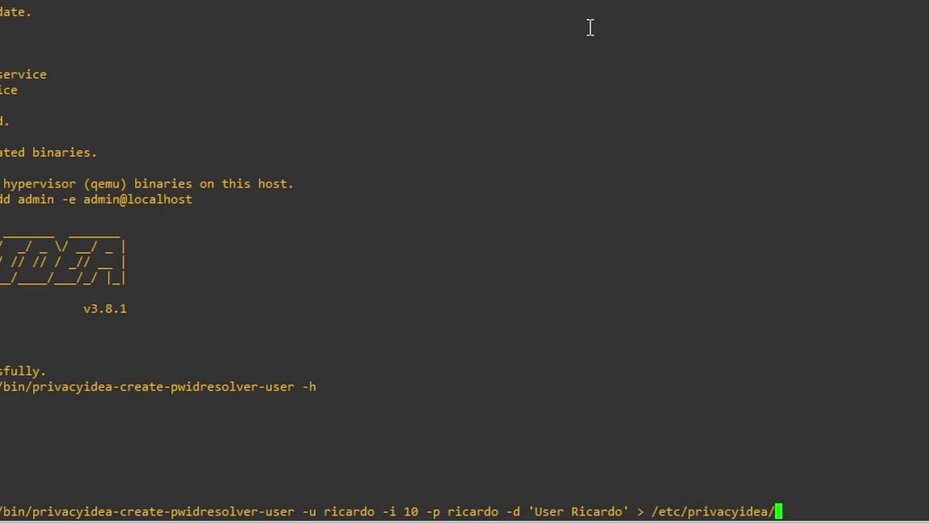
pyautogui.write('privacy')
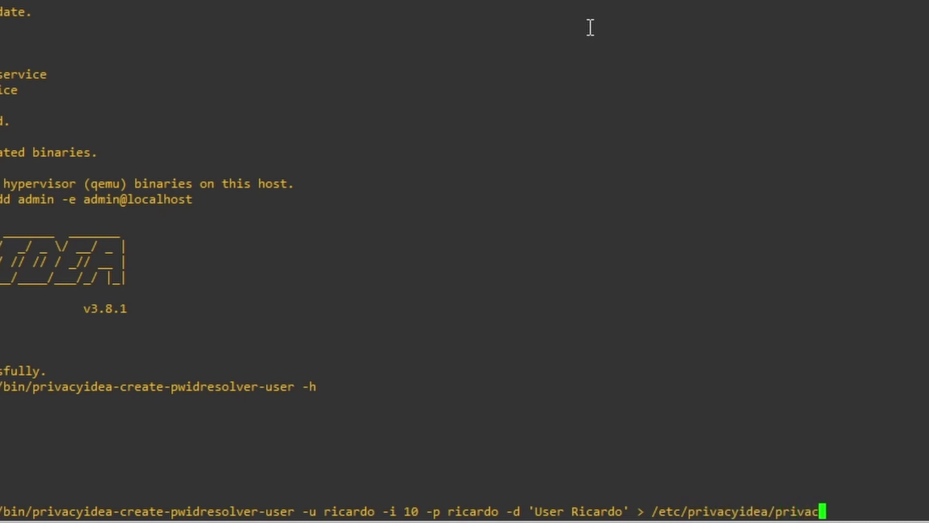
pyautogui.write('idea_')
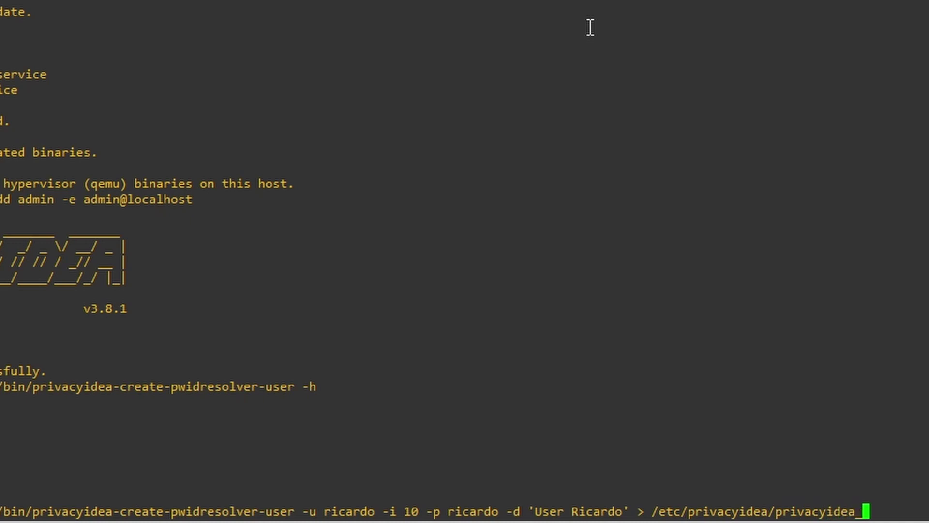
pyautogui.write('user')
pyautogui.press('Return')
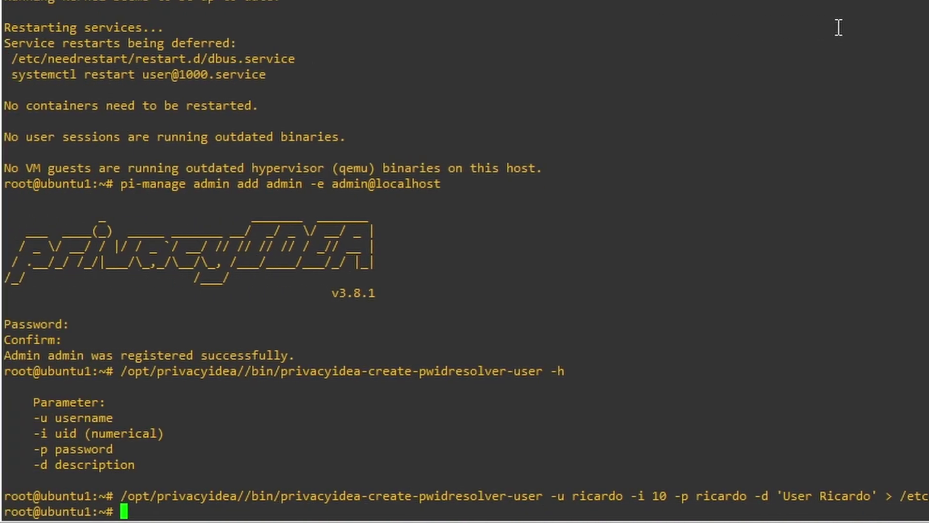
# Step: Display /etc/privacyidea/privacyidea_user with cat, reusing the copied path from the previous output
pyautogui.write('cat')
pyautogui.doubleClick(920, 495)
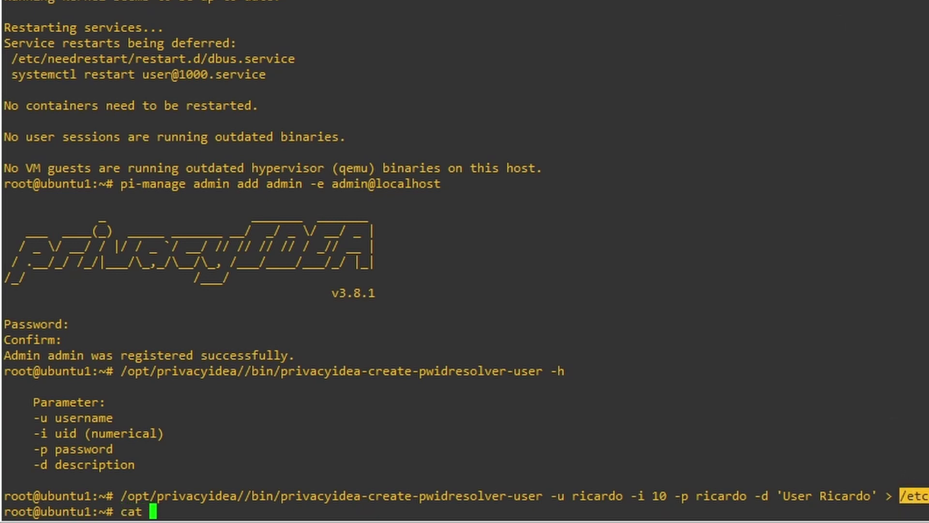
pyautogui.write('/etc/privacyidea/privacyidea_user')
pyautogui.press('Return')
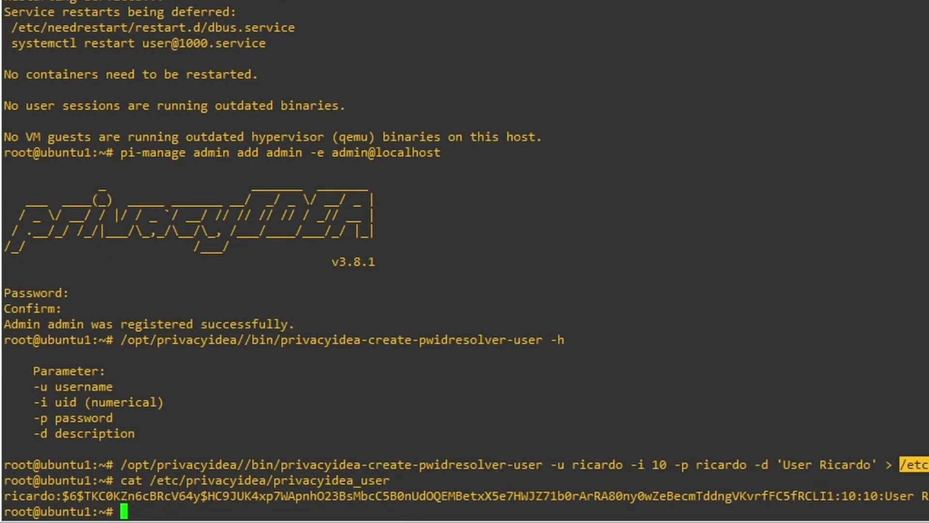
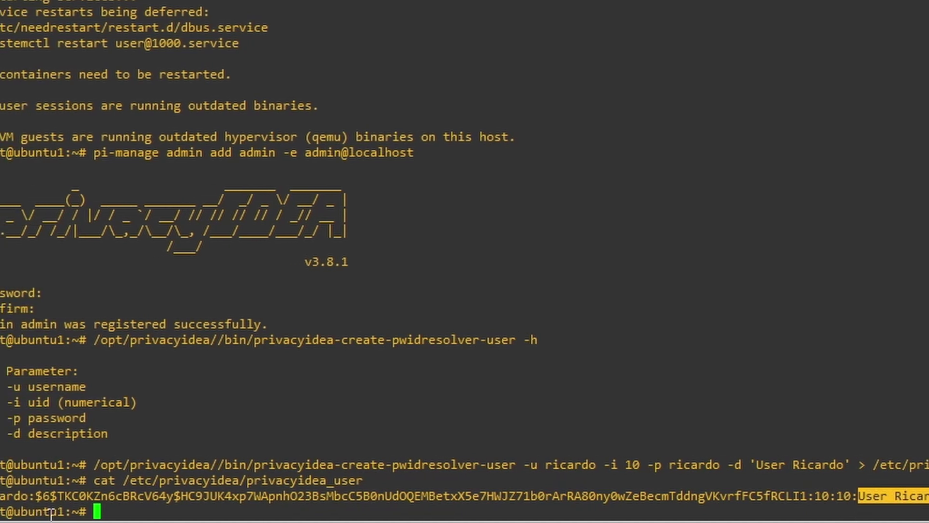
# Step: Load 10.0.1.12/ in Chrome and expand the advanced options on the certificate warning
pyautogui.doubleClick(29, 495)
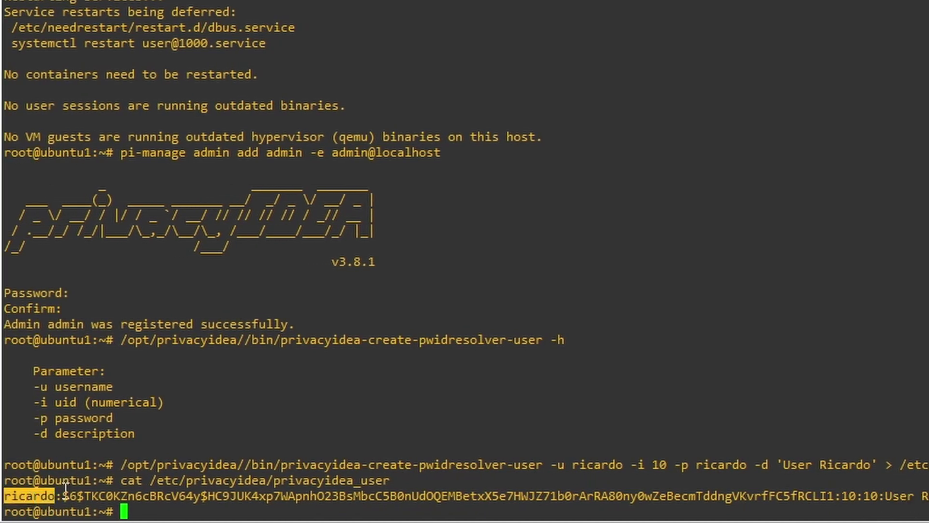
pyautogui.click(746, 507)
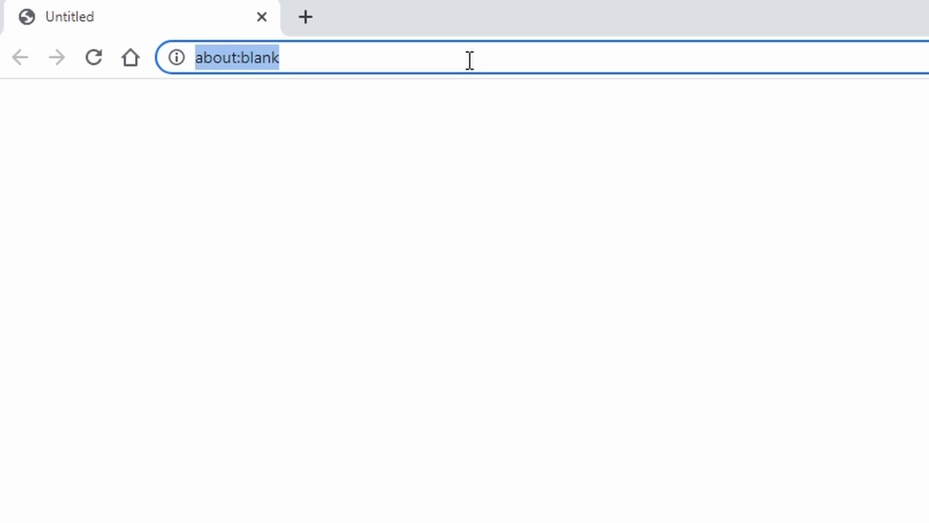
pyautogui.write('10.0.1.1')
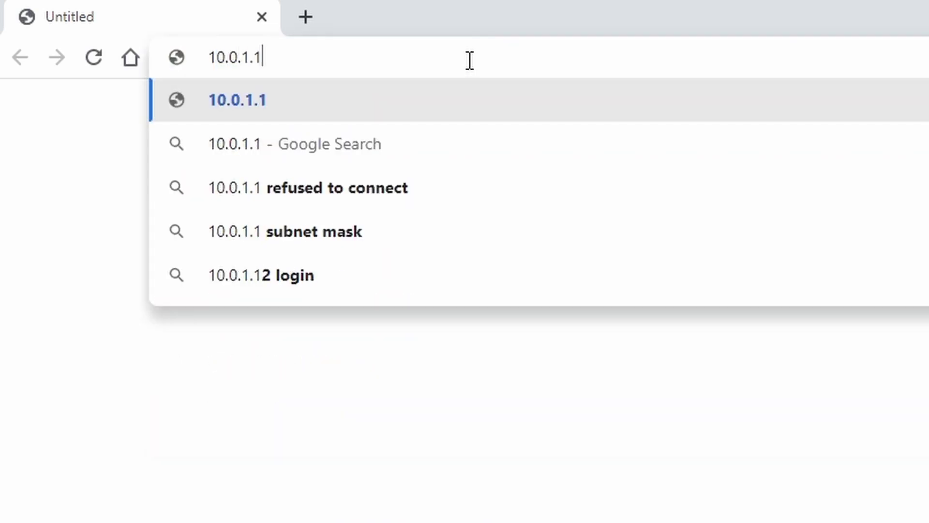
pyautogui.write('2/')
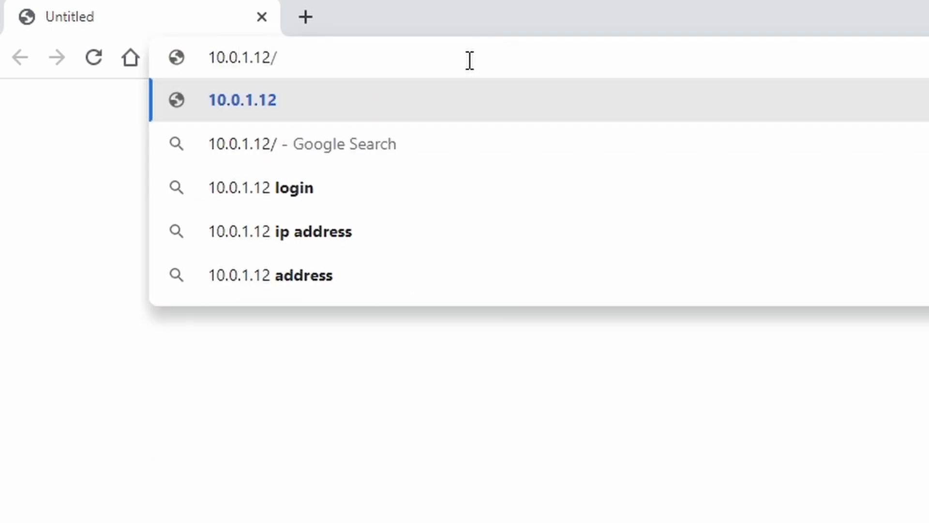
pyautogui.press('Return')
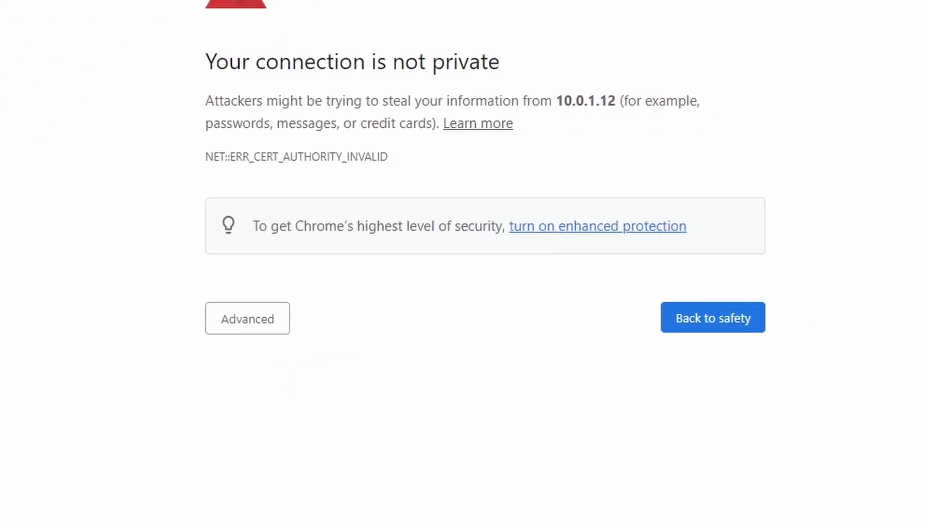
pyautogui.click(250, 324)
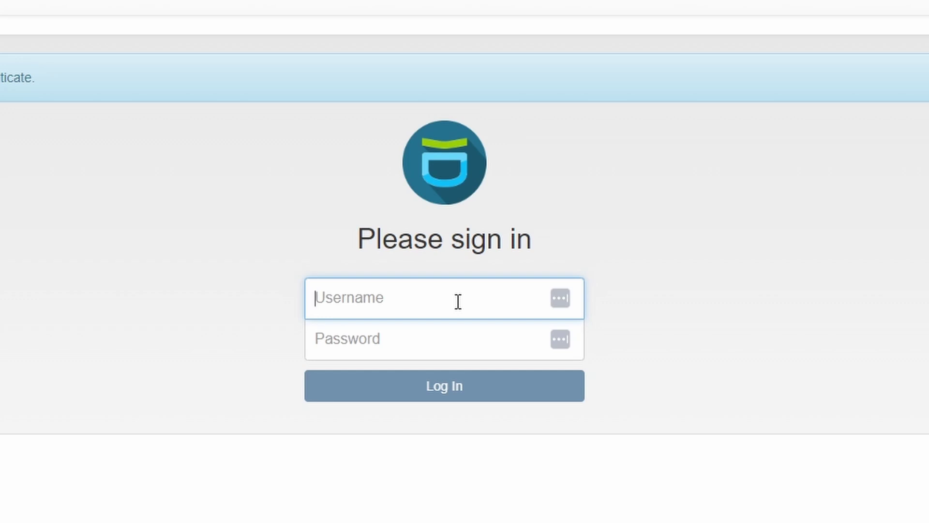
# Step: Log in to privacyIDEA with username admin and the admin password
pyautogui.write('admin')
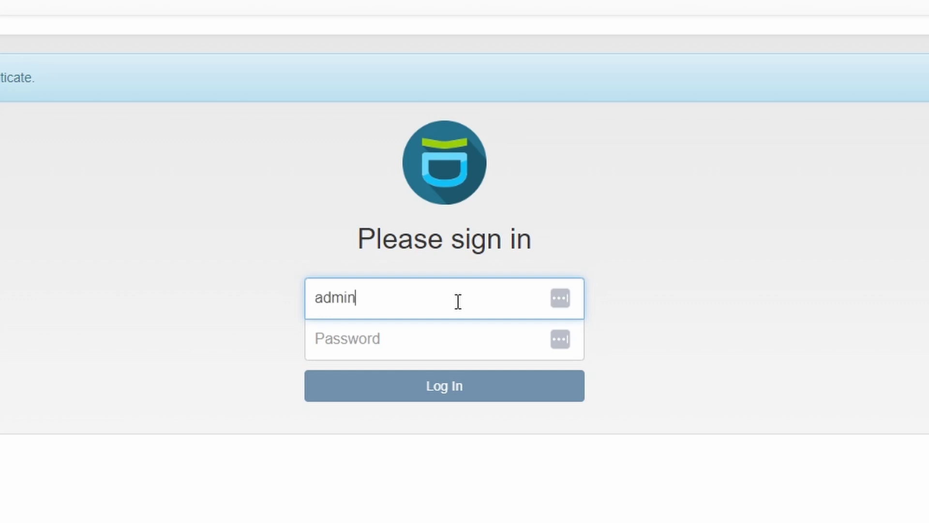
pyautogui.press('Tab')
pyautogui.write('•••••••')
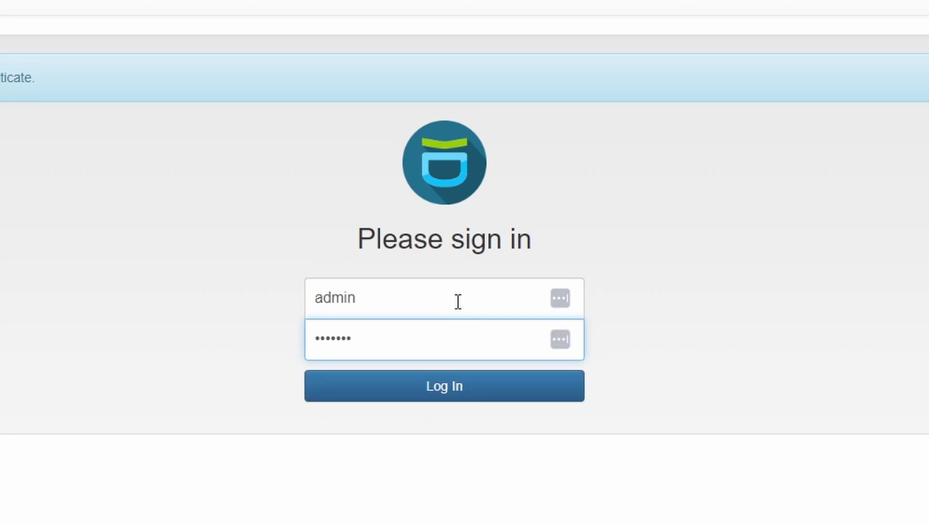
pyautogui.press('Return')
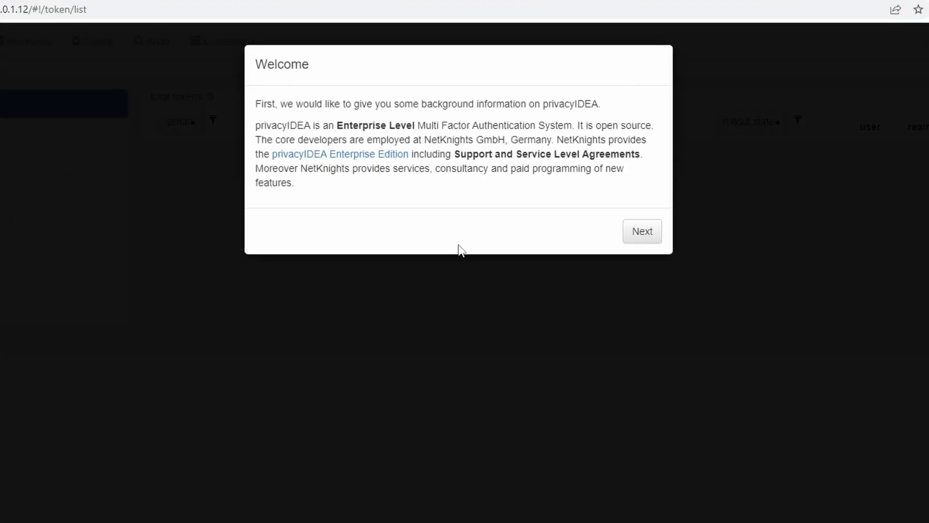
# Step: Step through the welcome pages to Dive In! and answer No to creating a default realm
pyautogui.click(640, 233)
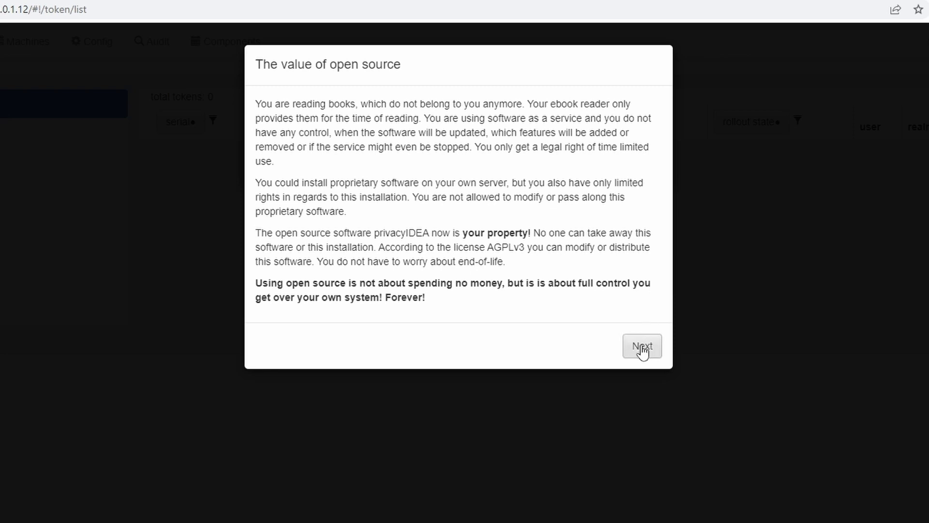
pyautogui.click(643, 347)
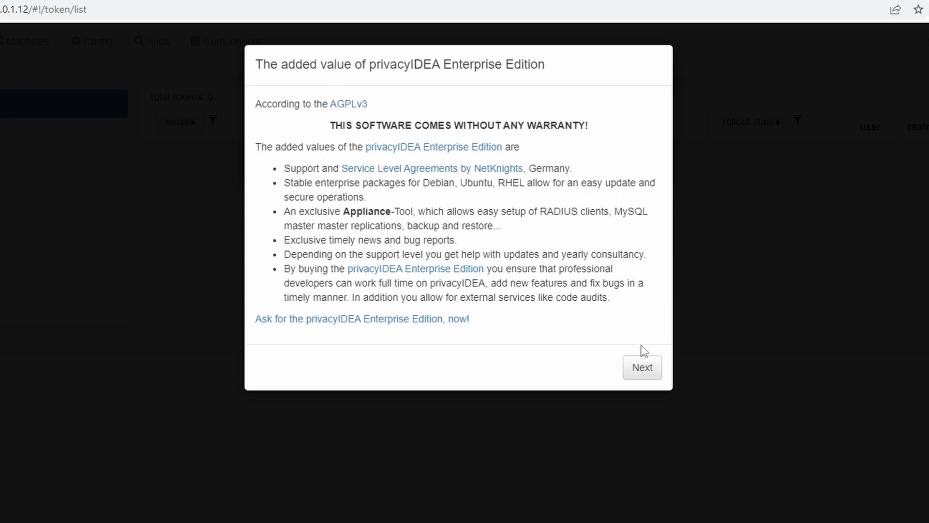
pyautogui.click(644, 369)
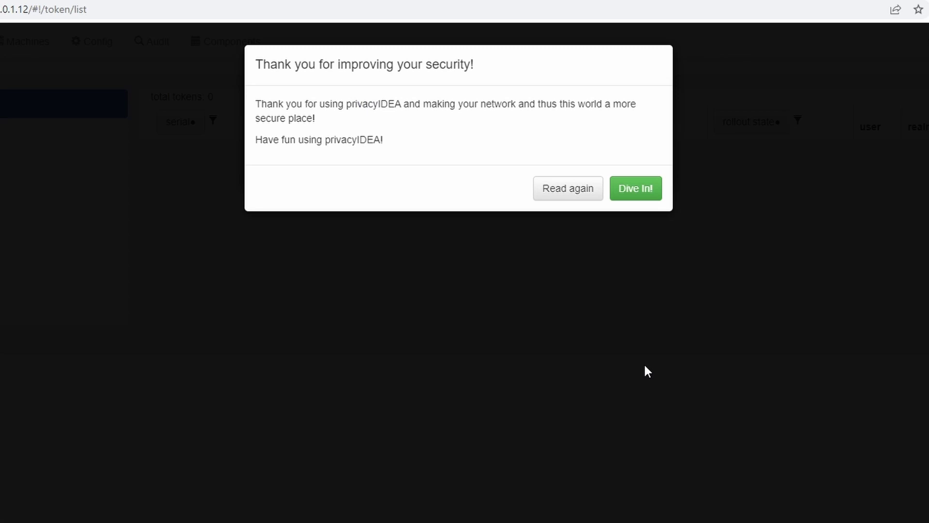
pyautogui.click(638, 190)
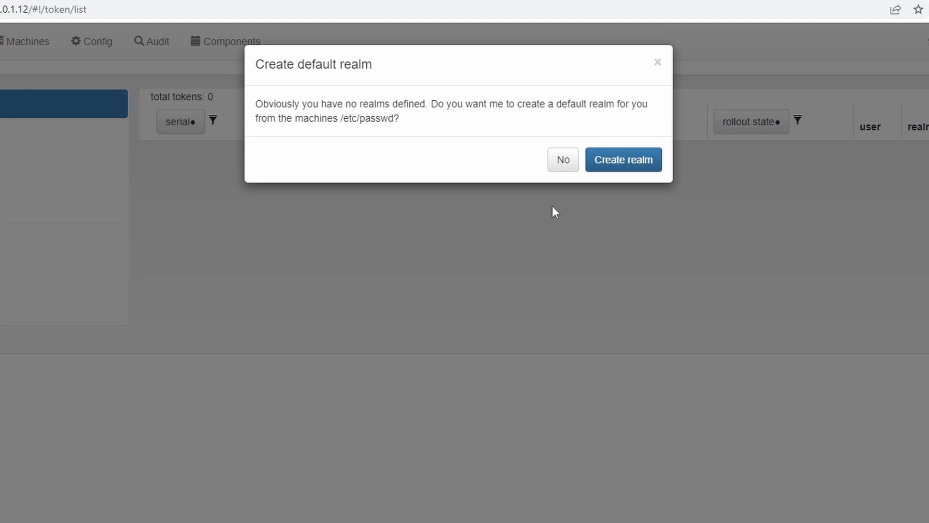
pyautogui.click(563, 163)
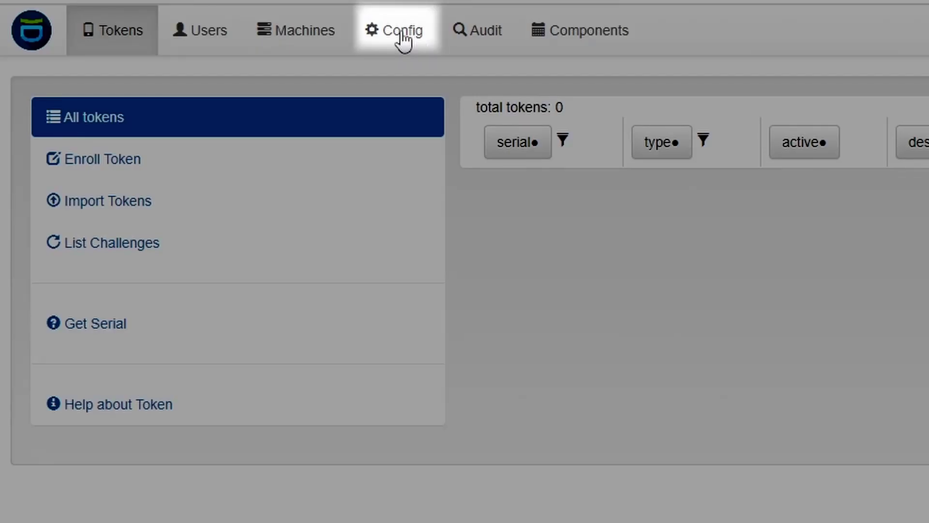
# Step: Create a new policy named WebUI with scope webui
pyautogui.click(401, 31)
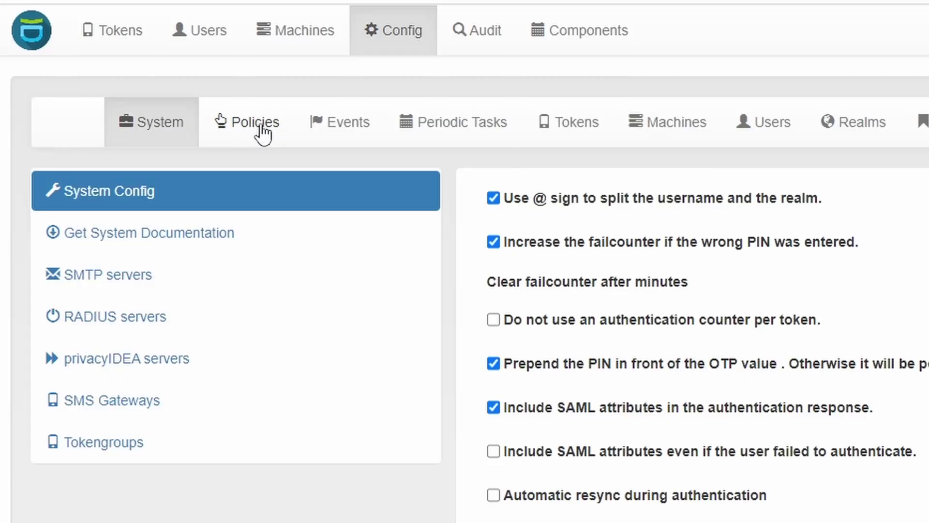
pyautogui.click(263, 135)
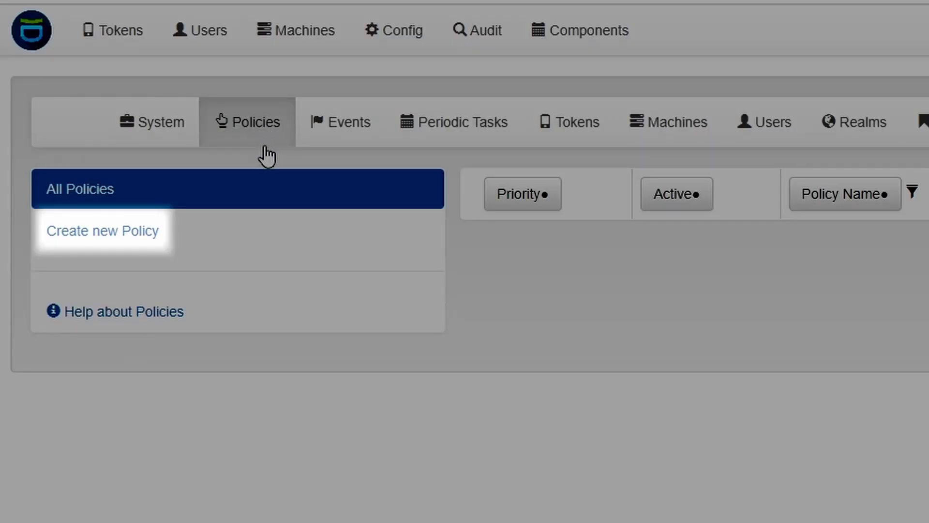
pyautogui.click(124, 232)
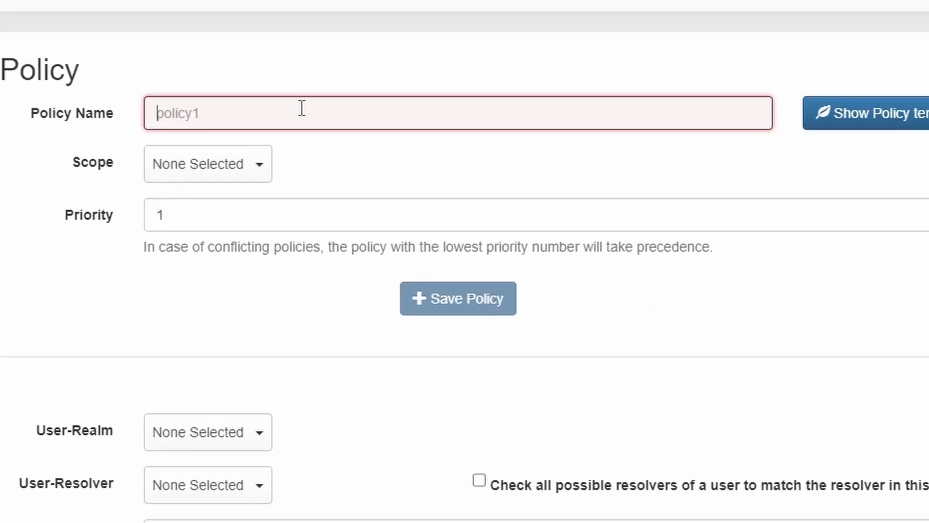
pyautogui.write('WebUI')
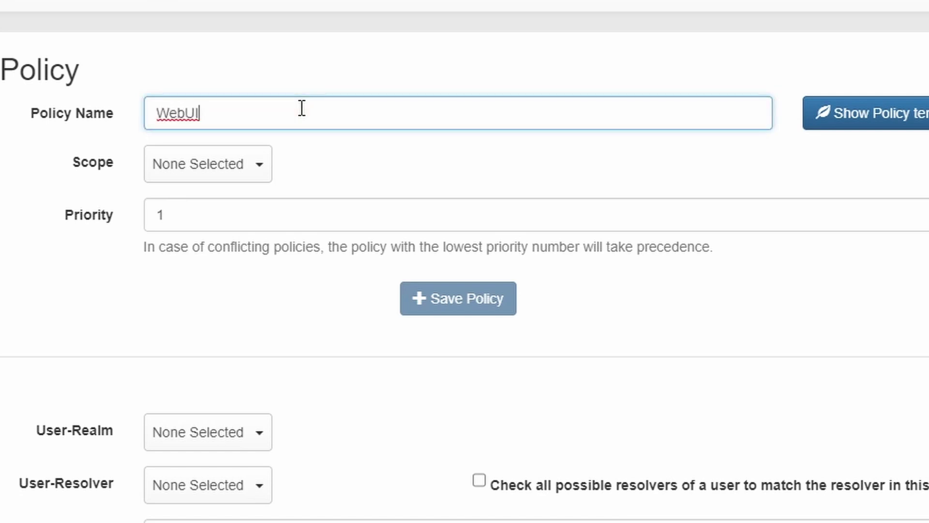
pyautogui.click(264, 179)
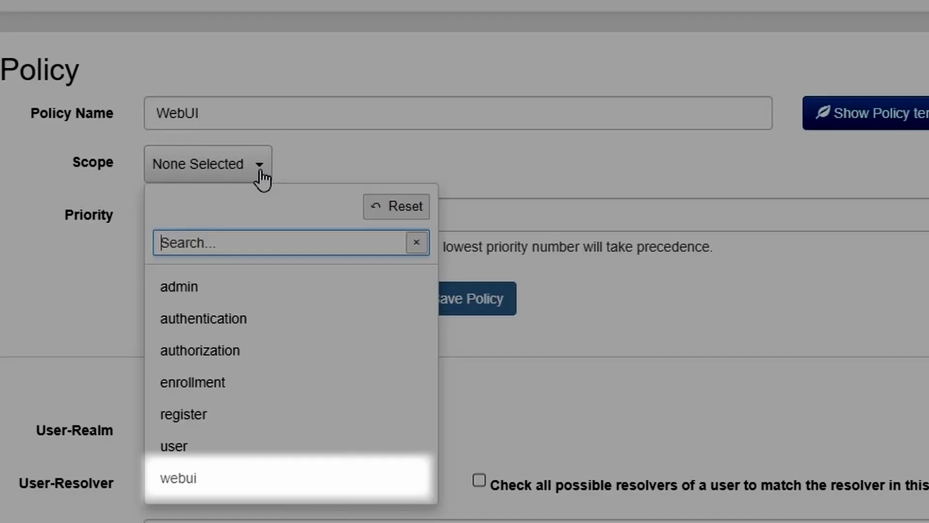
pyautogui.click(193, 480)
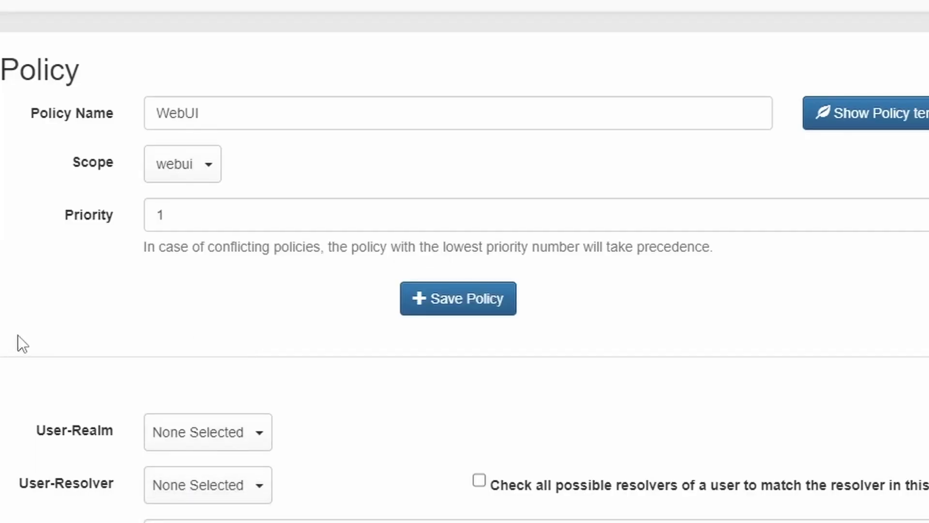
pyautogui.scroll(-5, 19, 335)
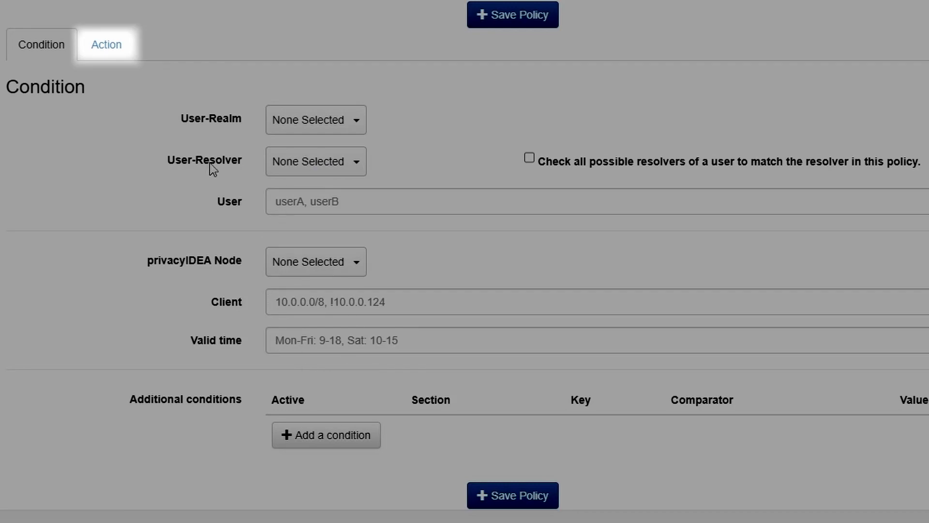
# Step: Enable the hide_welcome_info action in the WebUI policy
pyautogui.click(114, 52)
pyautogui.click(113, 53)
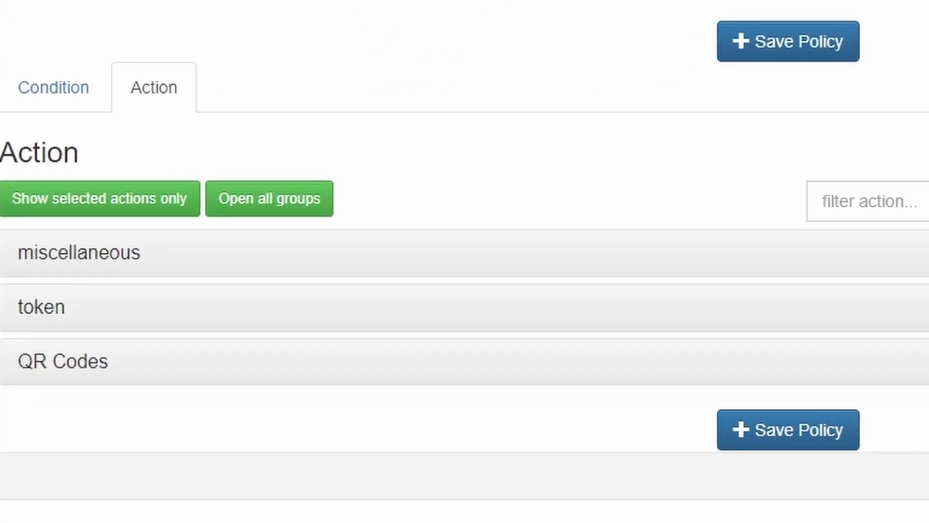
pyautogui.click(862, 200)
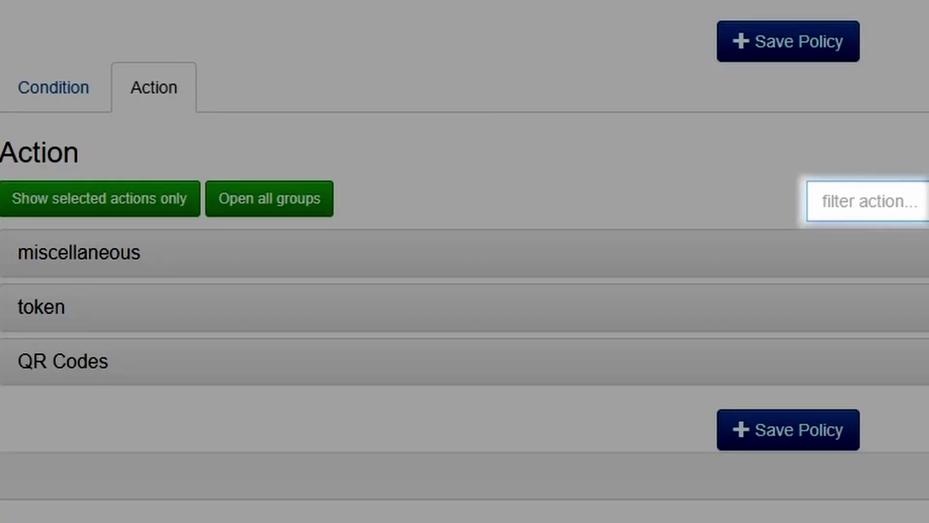
pyautogui.write('hide')
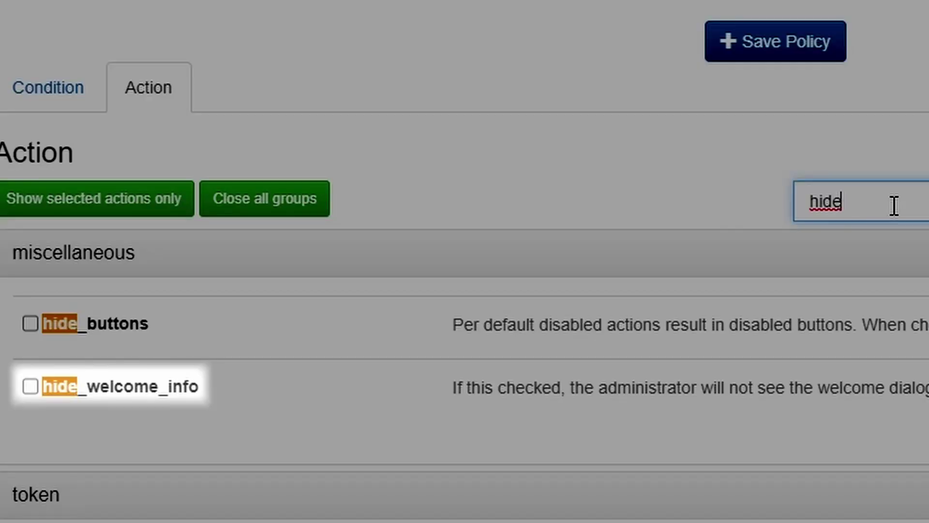
pyautogui.click(30, 387)
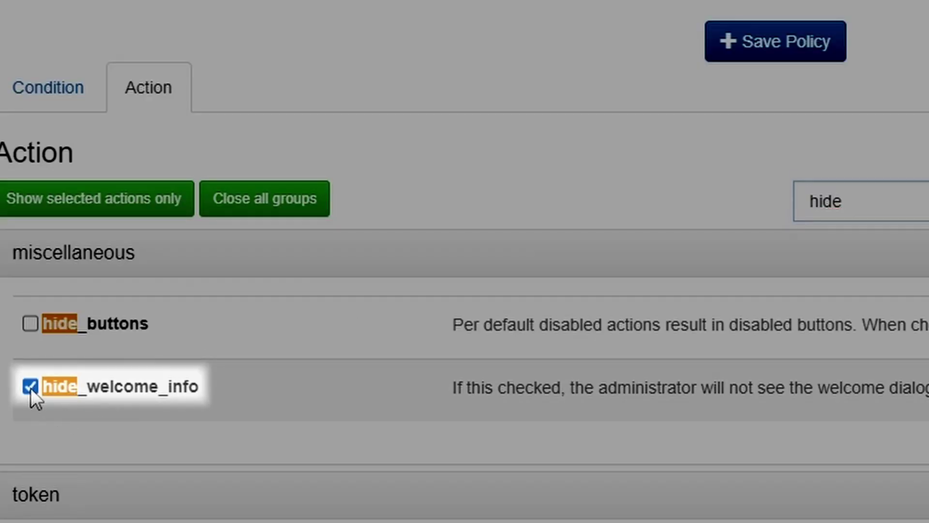
# Step: Set logout_time to 600 seconds and save the WebUI policy
pyautogui.moveTo(920, 201); pyautogui.dragTo(749, 207)
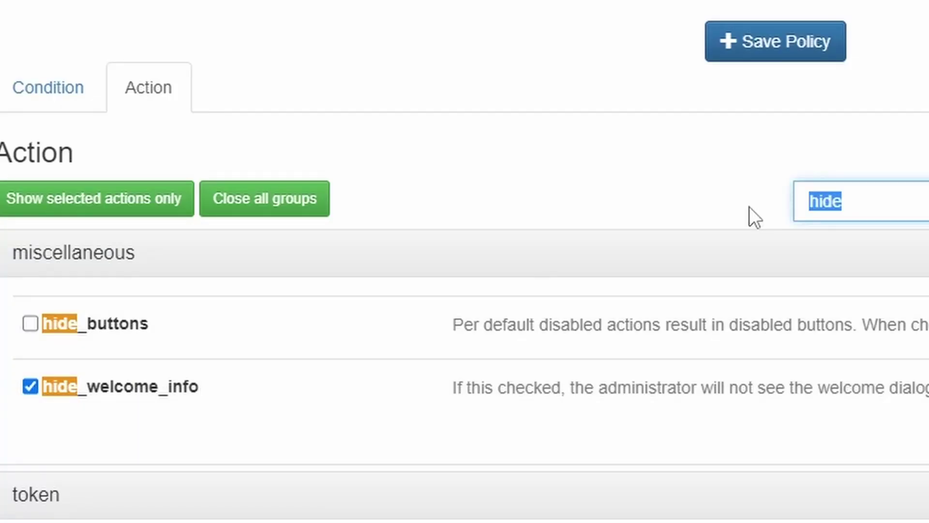
pyautogui.write('logou')
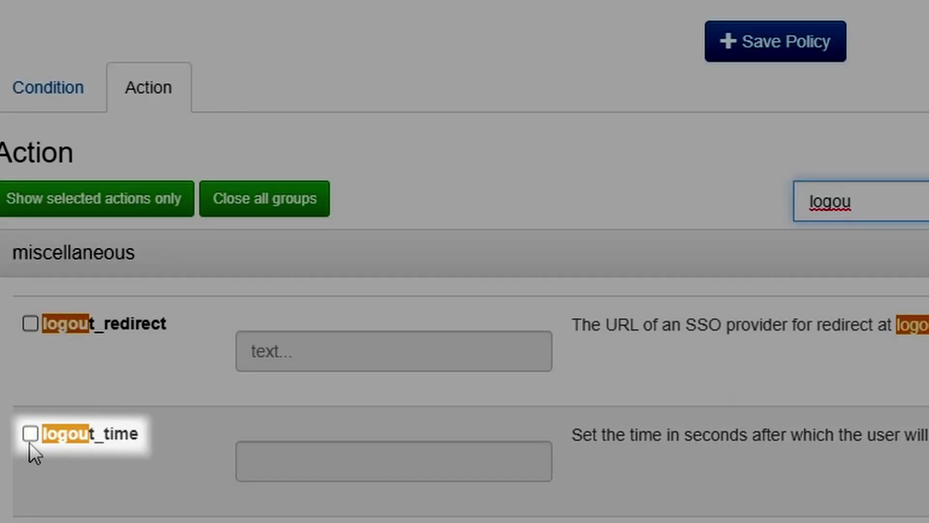
pyautogui.click(30, 434)
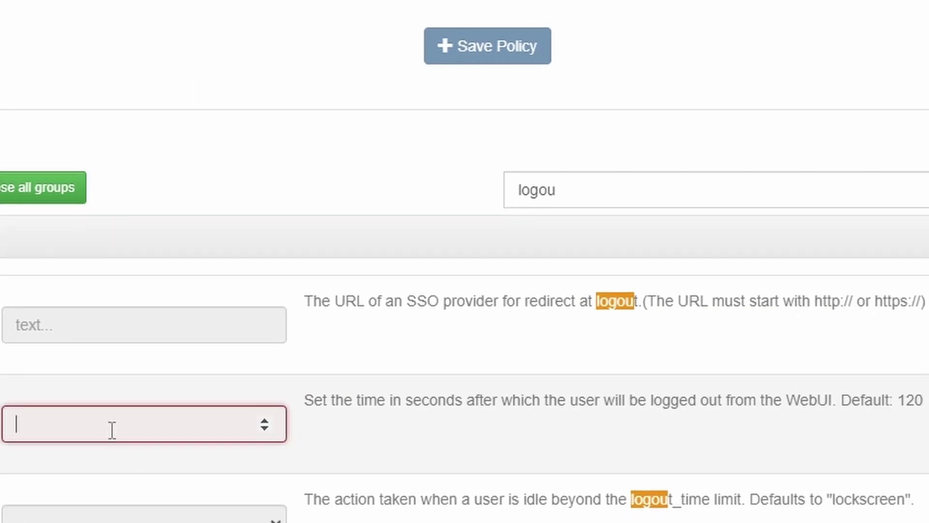
pyautogui.write('600')
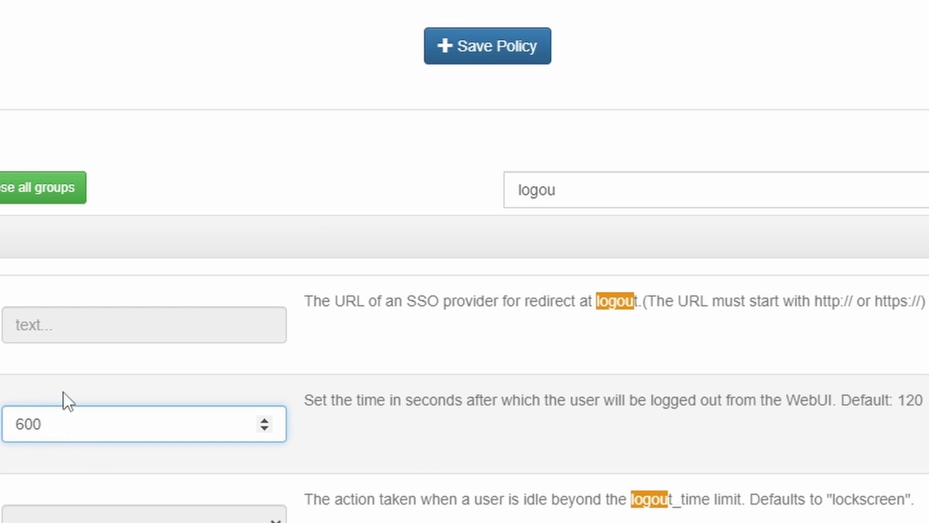
pyautogui.scroll(-8, 66, 394)
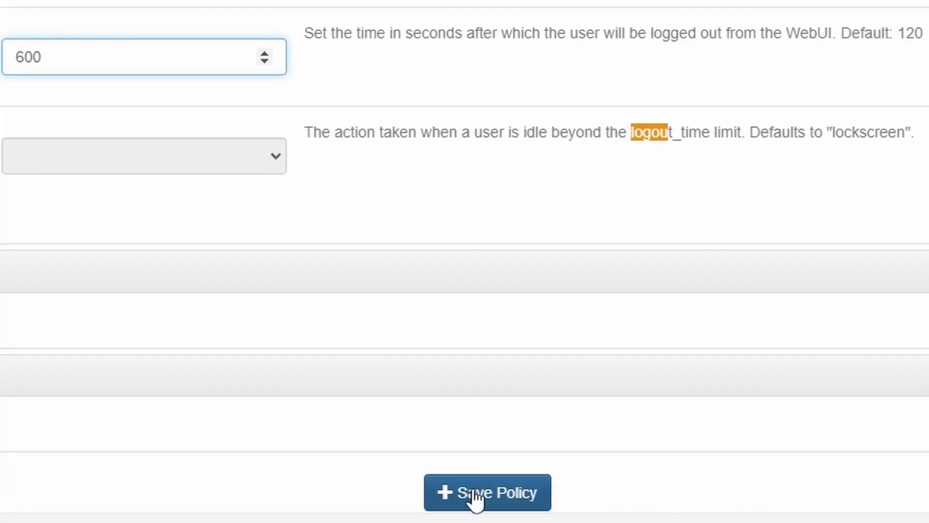
pyautogui.click(477, 496)
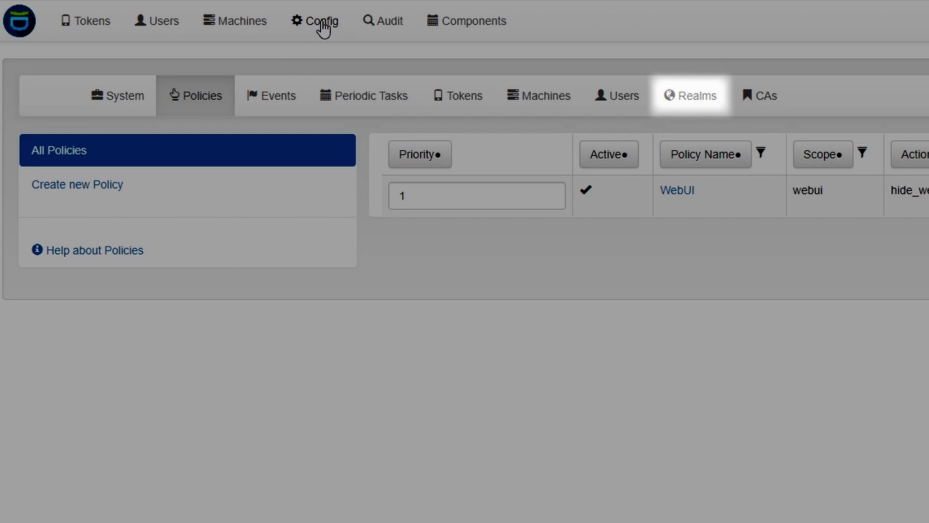
# Step: Create a realm named 'default' and go to the user resolvers list
pyautogui.click(123, 103)
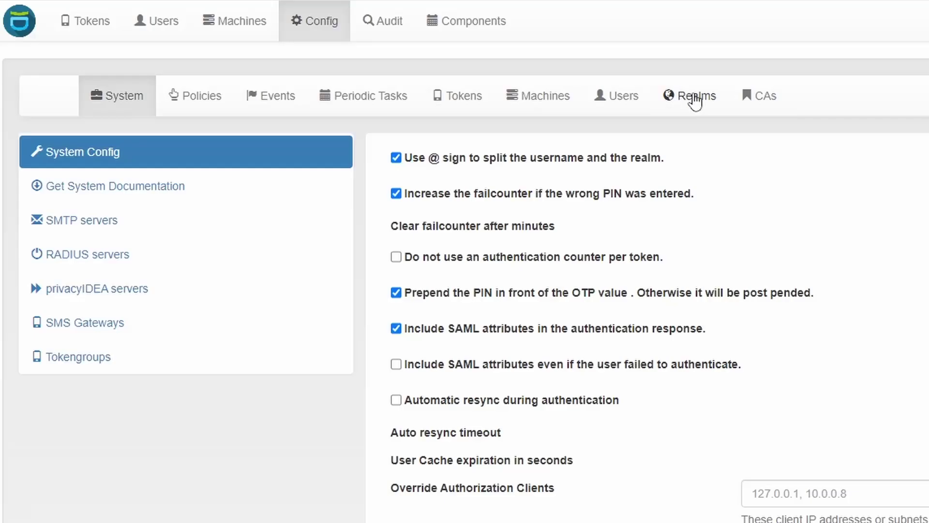
pyautogui.click(694, 98)
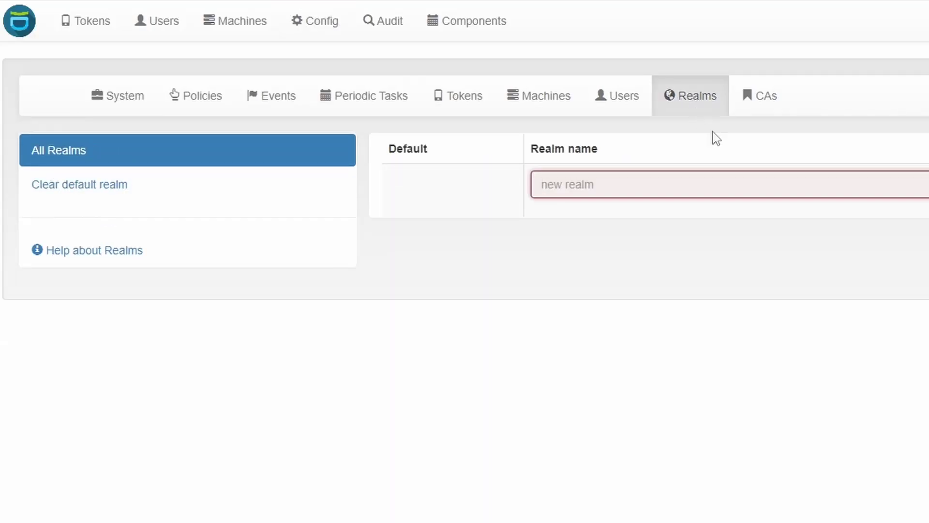
pyautogui.click(718, 190)
pyautogui.write('d')
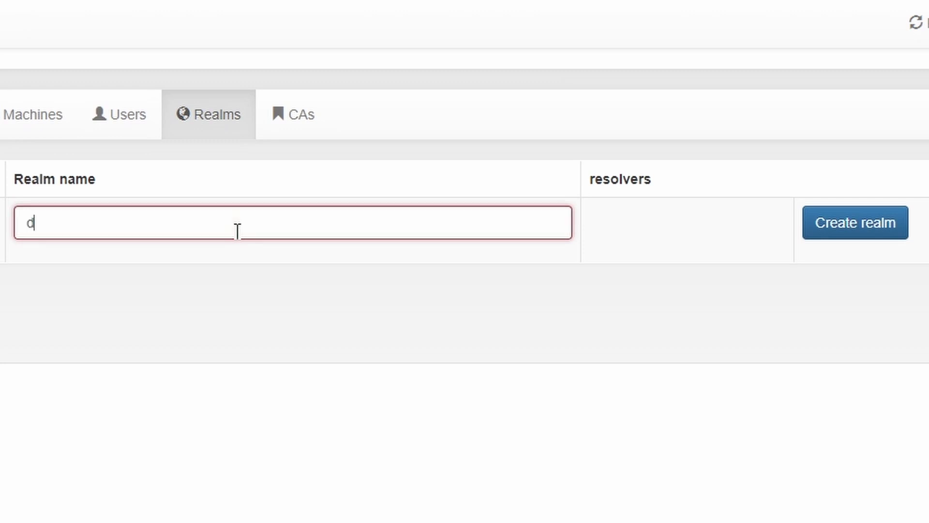
pyautogui.write('efault')
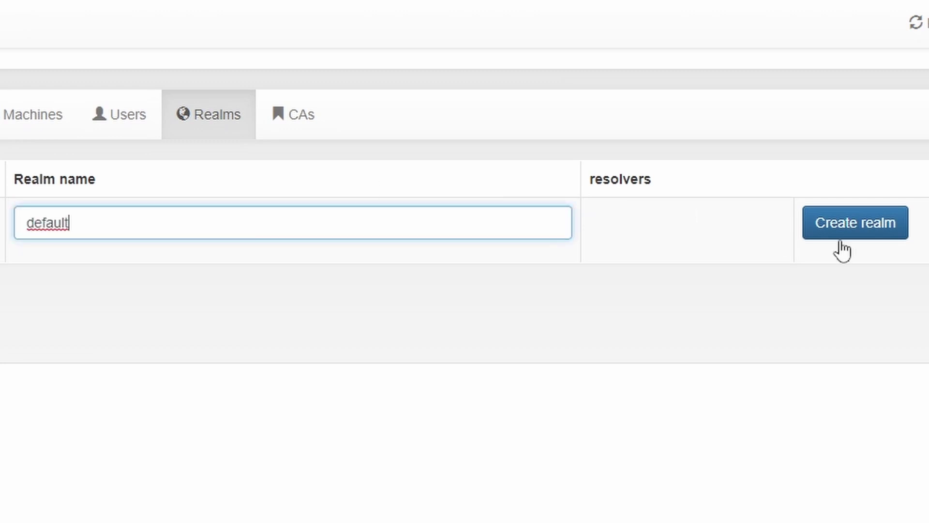
pyautogui.click(846, 227)
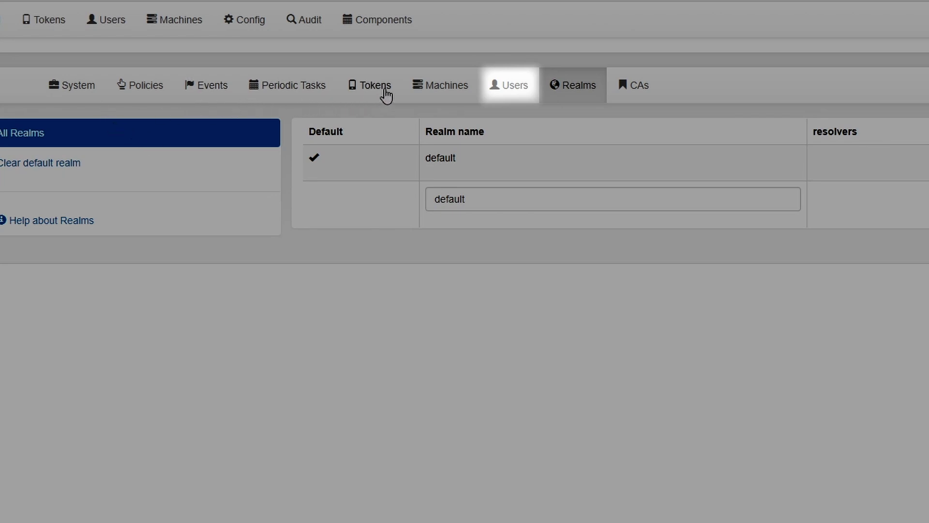
pyautogui.click(516, 87)
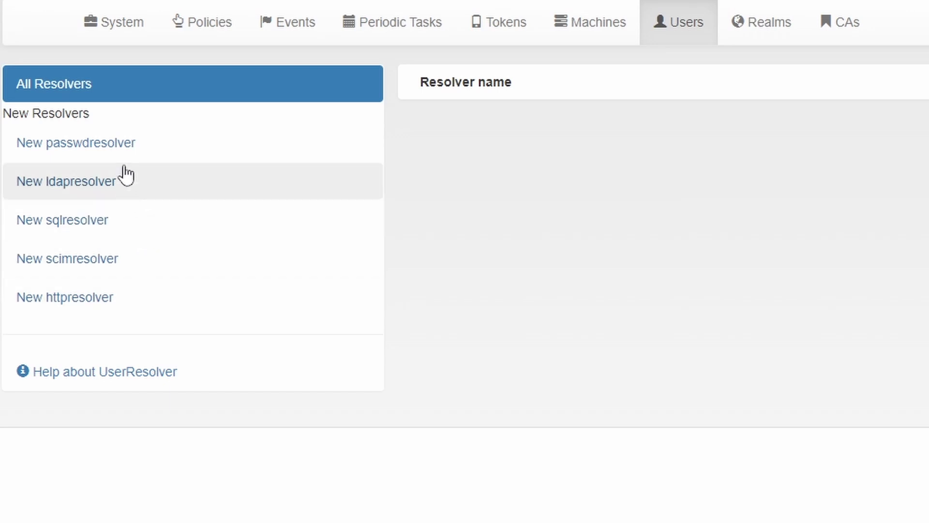
# Step: Save passwd resolver 'resolver1' with file name /etc/privacyidea/privacyidea_user
pyautogui.click(128, 150)
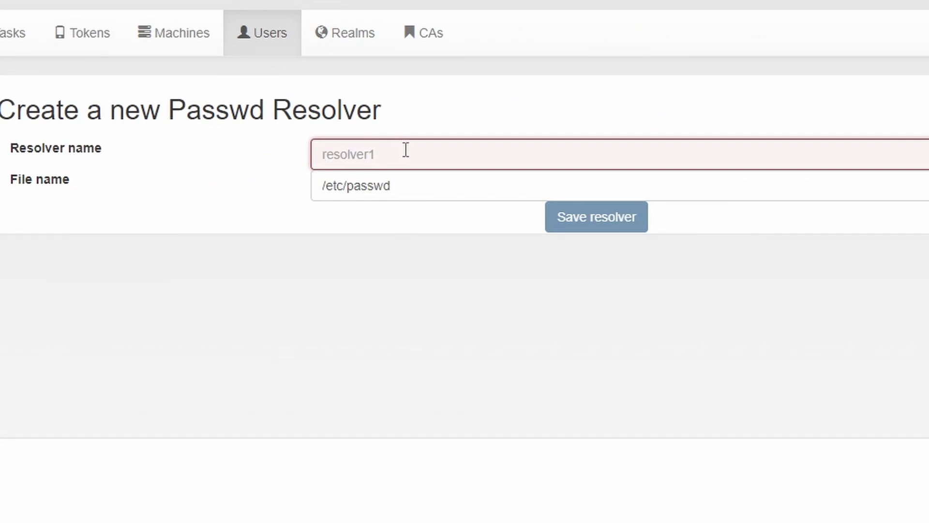
pyautogui.write('resolver1')
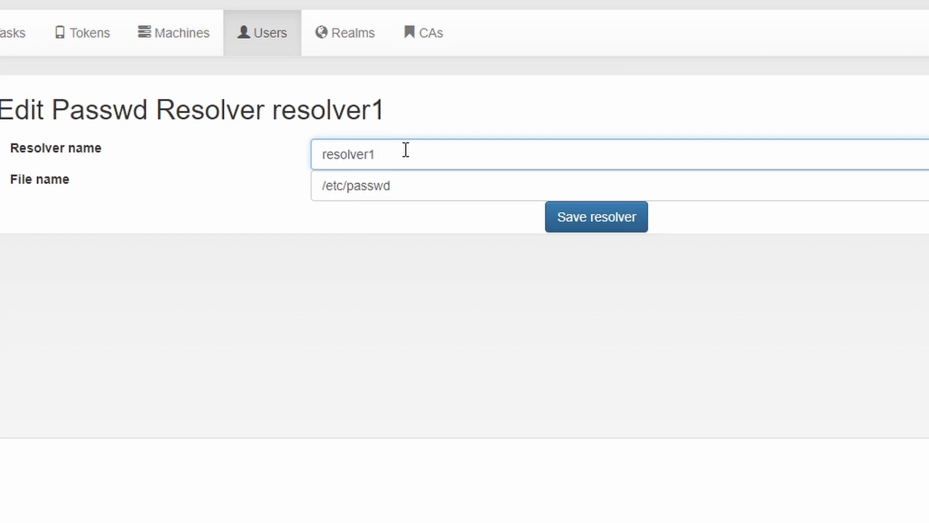
pyautogui.click(409, 190)
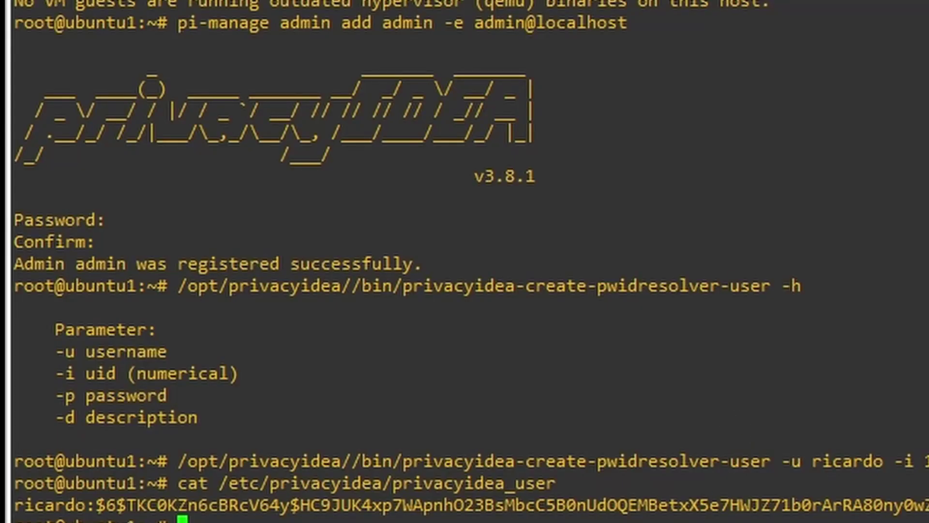
pyautogui.moveTo(178, 461); pyautogui.dragTo(764, 448)
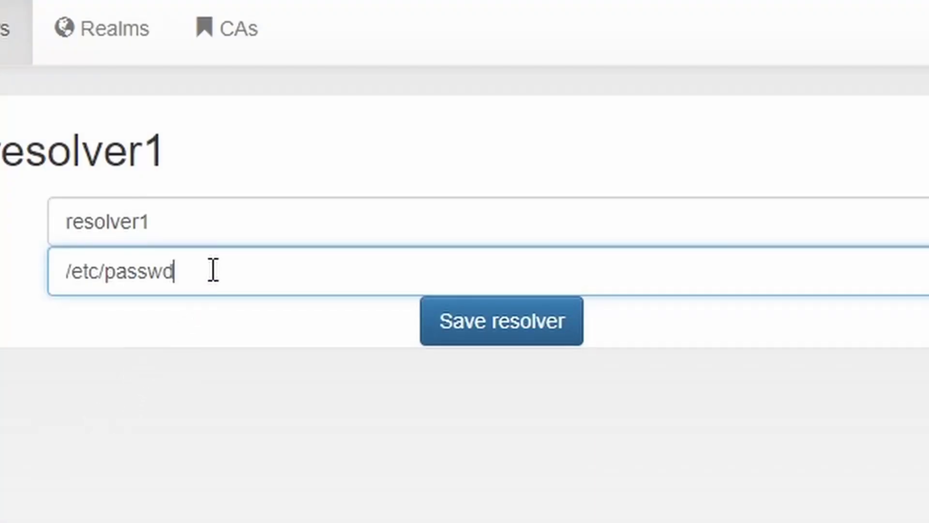
pyautogui.tripleClick(210, 270)
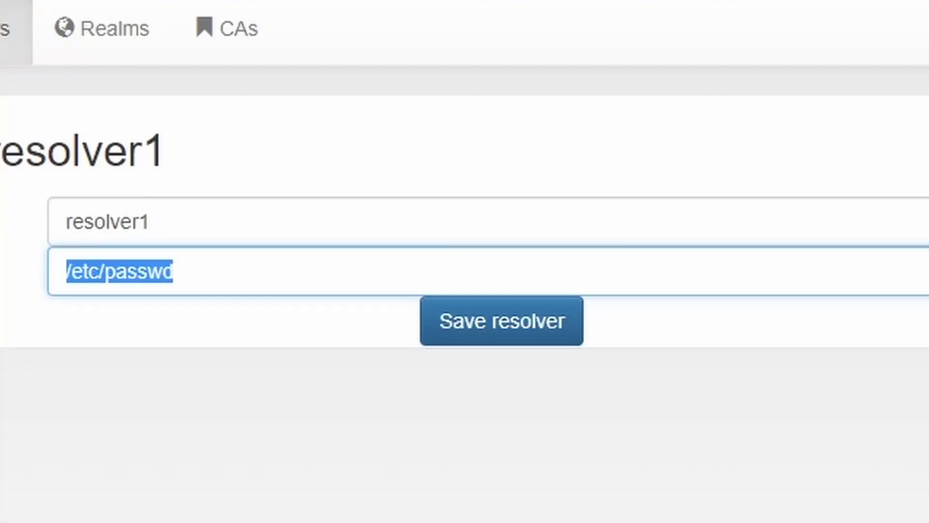
pyautogui.hotkey('ctrl', 'v')
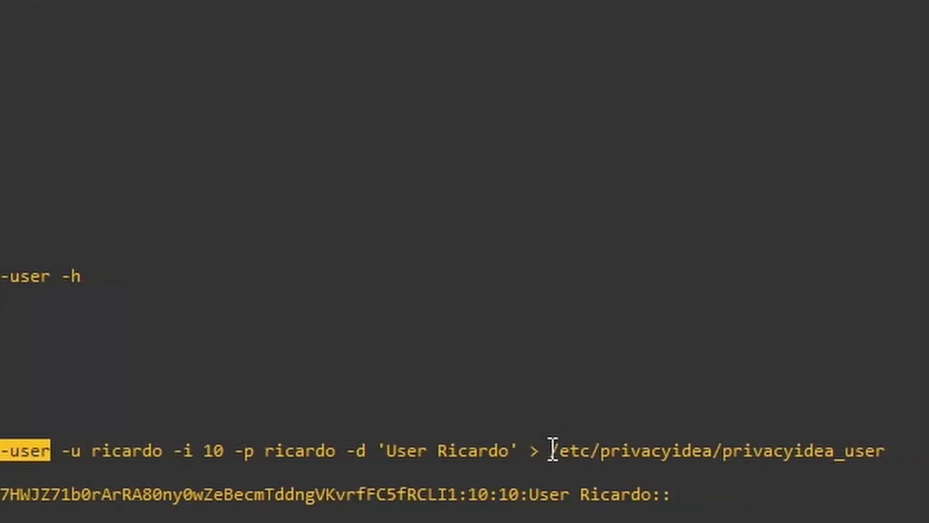
pyautogui.moveTo(551, 450); pyautogui.dragTo(888, 446)
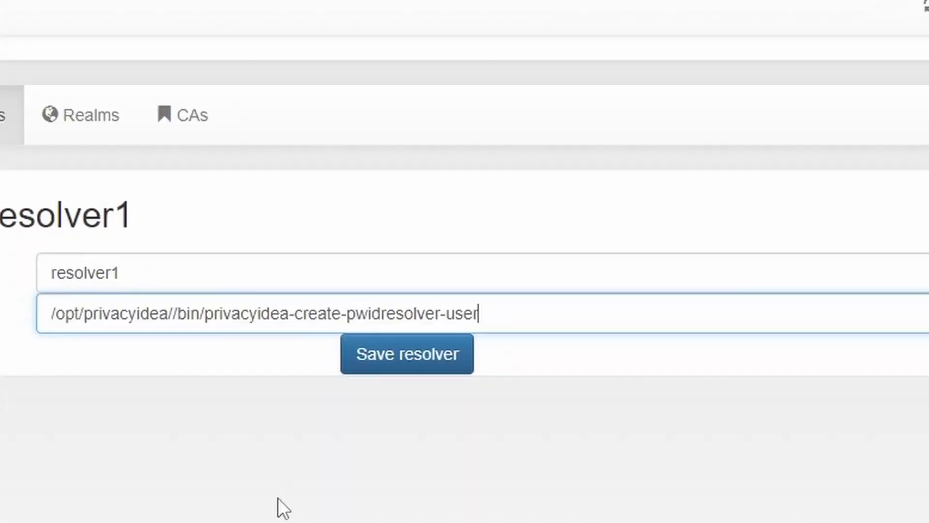
pyautogui.moveTo(536, 313); pyautogui.dragTo(27, 367)
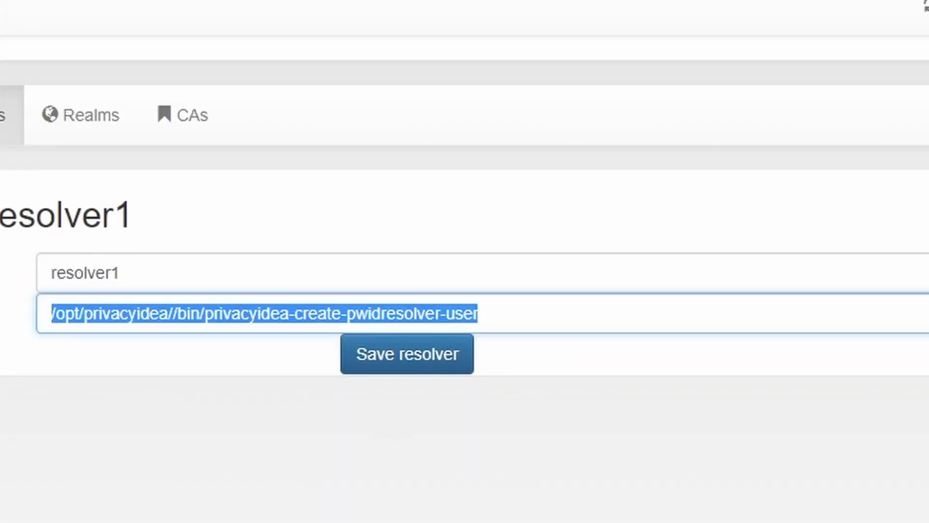
pyautogui.write('/etc/privacyidea/privacyidea_user')
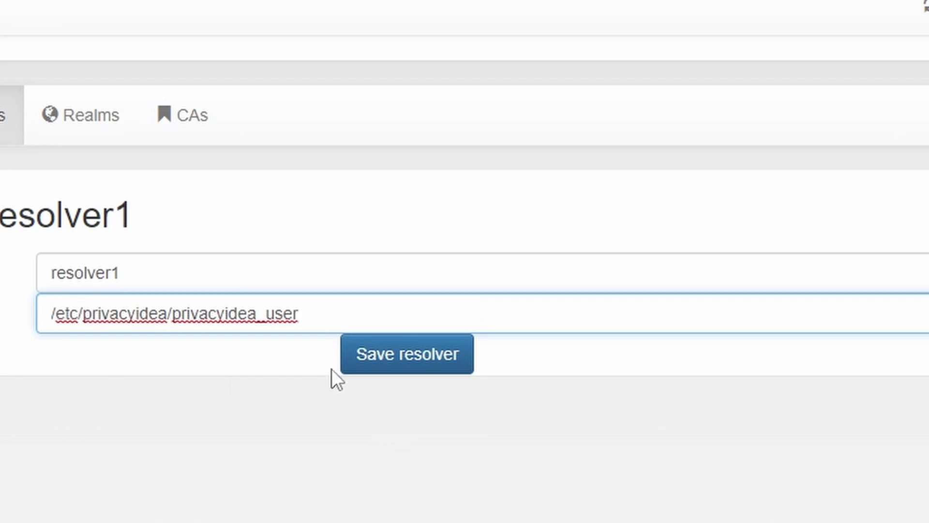
pyautogui.click(413, 363)
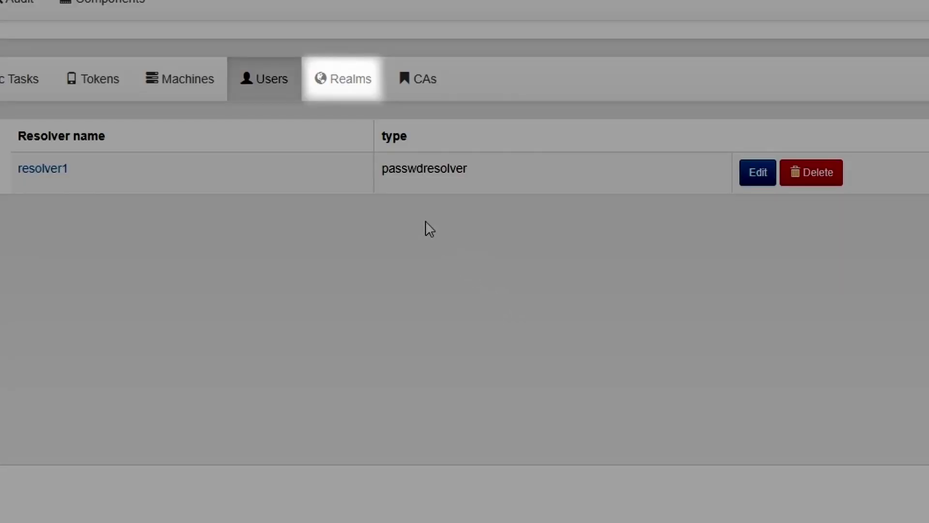
pyautogui.click(352, 97)
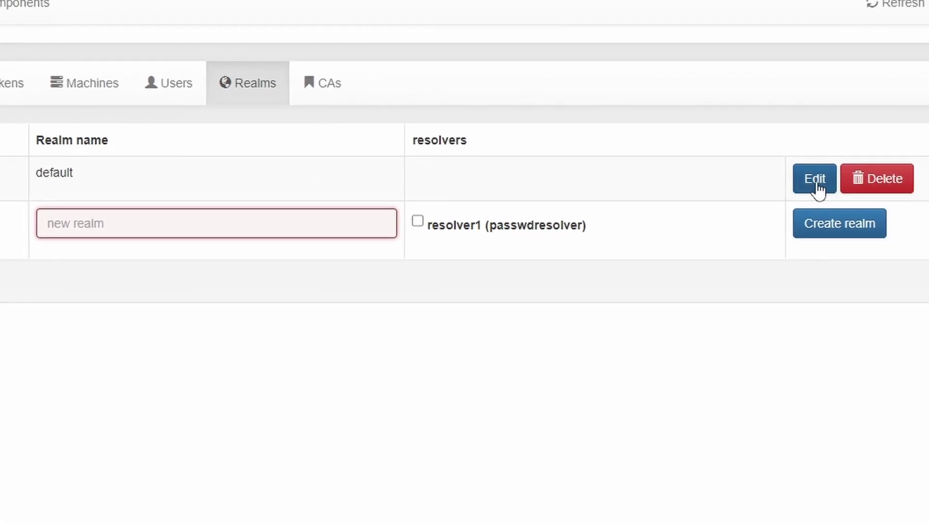
# Step: Add resolver1 to the default realm with priority 1 and save the realm
pyautogui.click(817, 184)
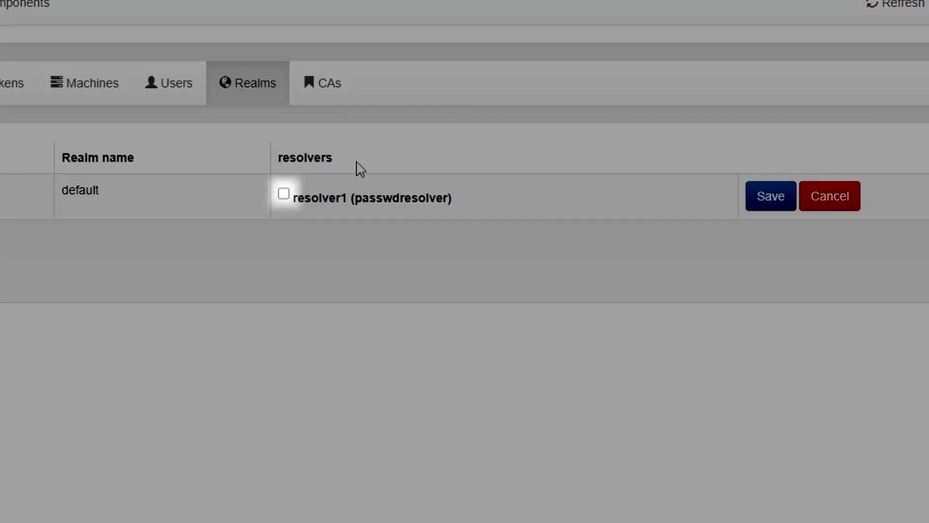
pyautogui.click(285, 197)
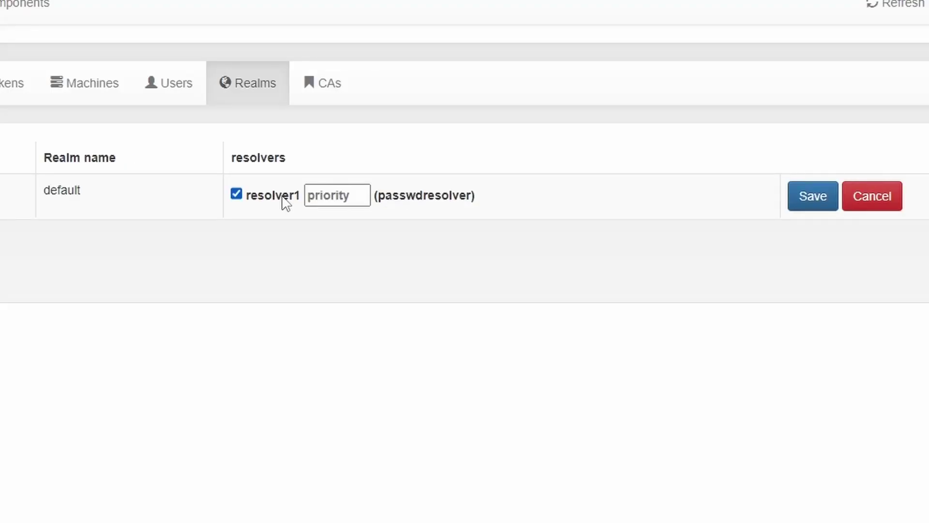
pyautogui.click(351, 197)
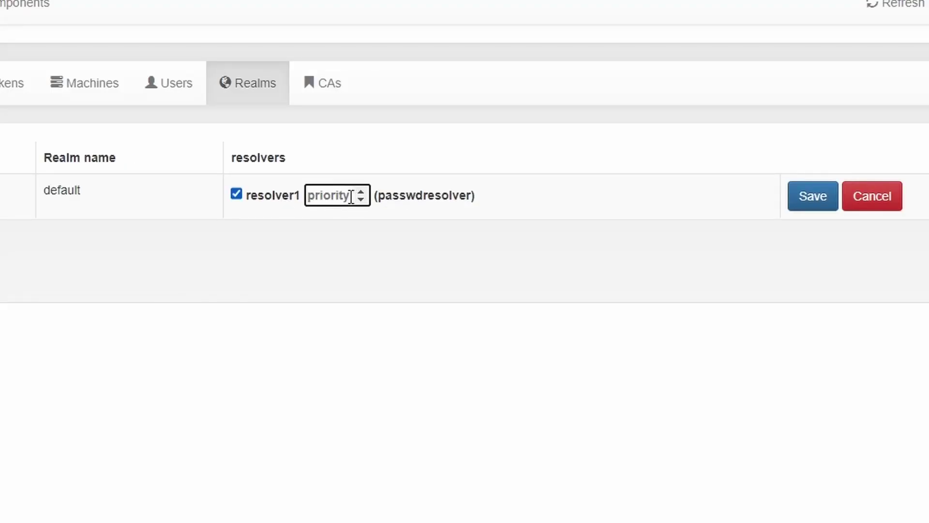
pyautogui.write('1')
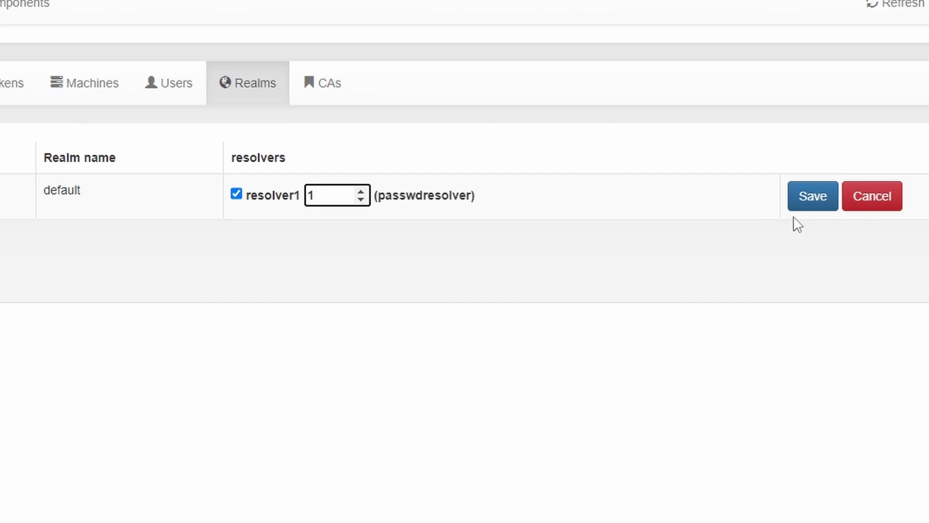
pyautogui.click(812, 207)
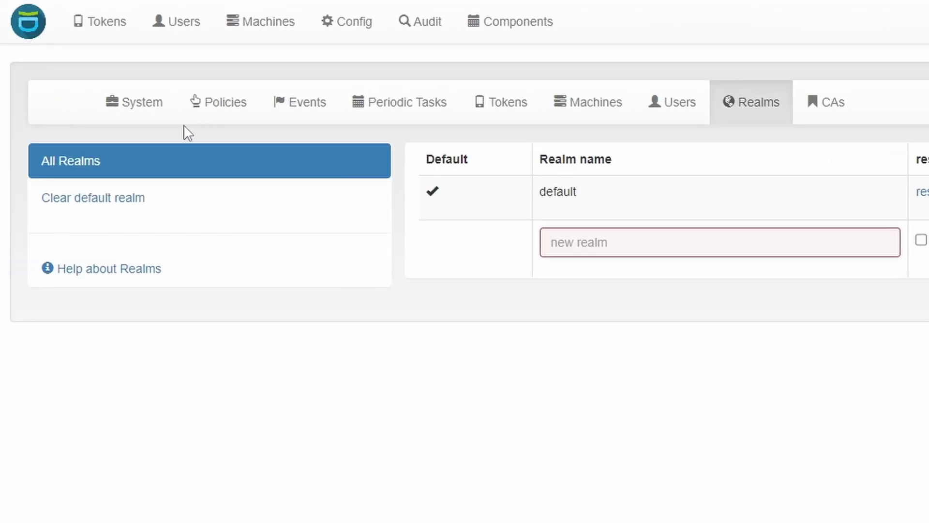
pyautogui.click(142, 116)
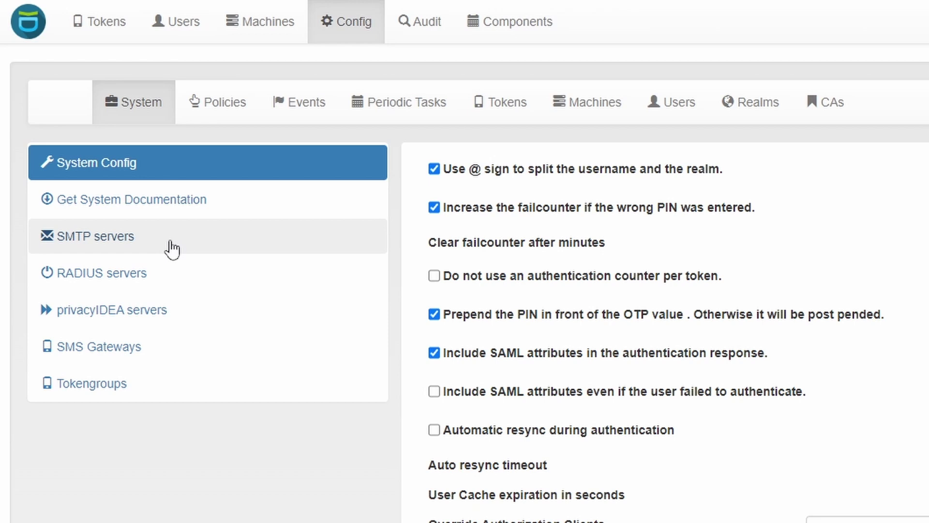
# Step: Open the Enroll Token form and choose the EMail token type
pyautogui.click(106, 30)
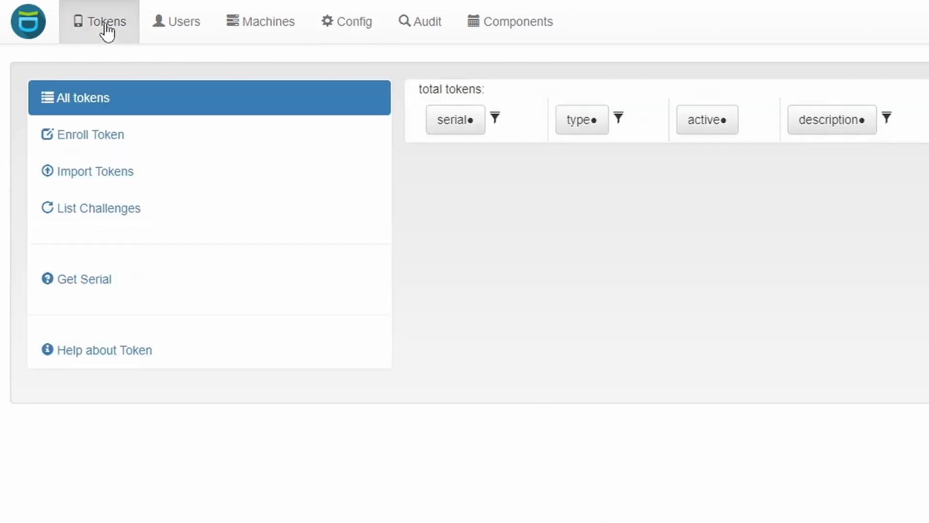
pyautogui.click(115, 139)
pyautogui.click(707, 144)
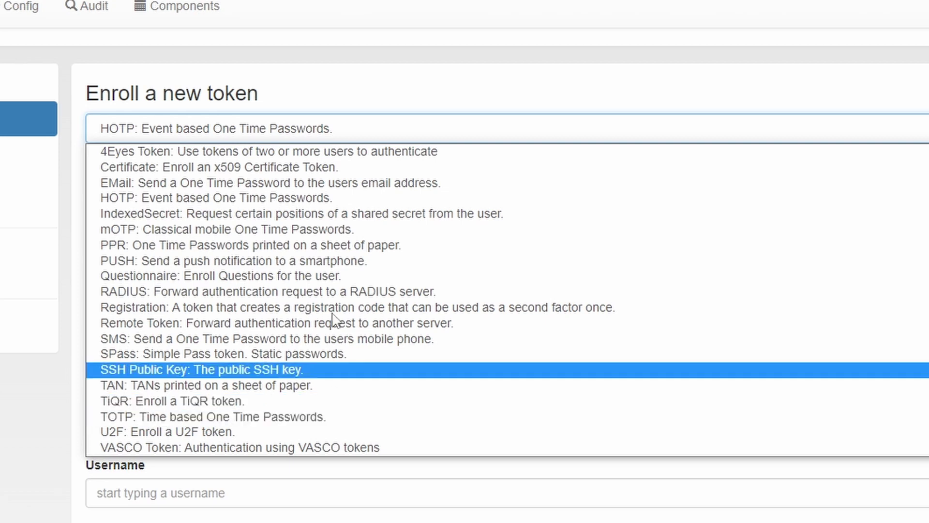
pyautogui.click(463, 183)
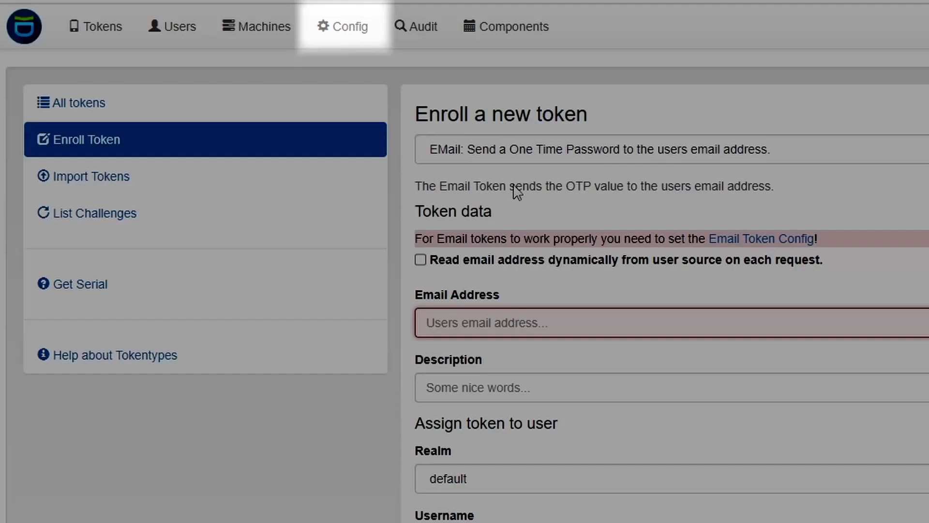
# Step: Review the EMail token settings in the token configuration
pyautogui.click(349, 28)
pyautogui.click(506, 112)
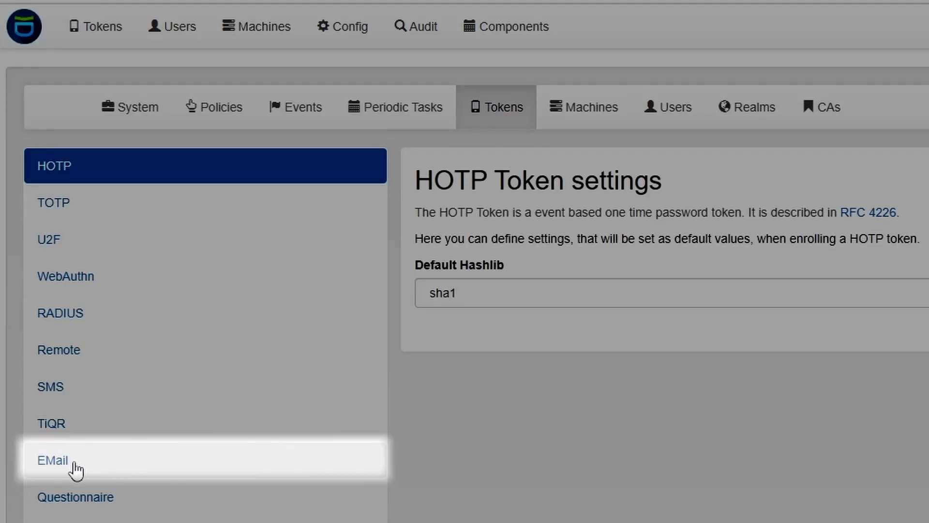
pyautogui.click(76, 469)
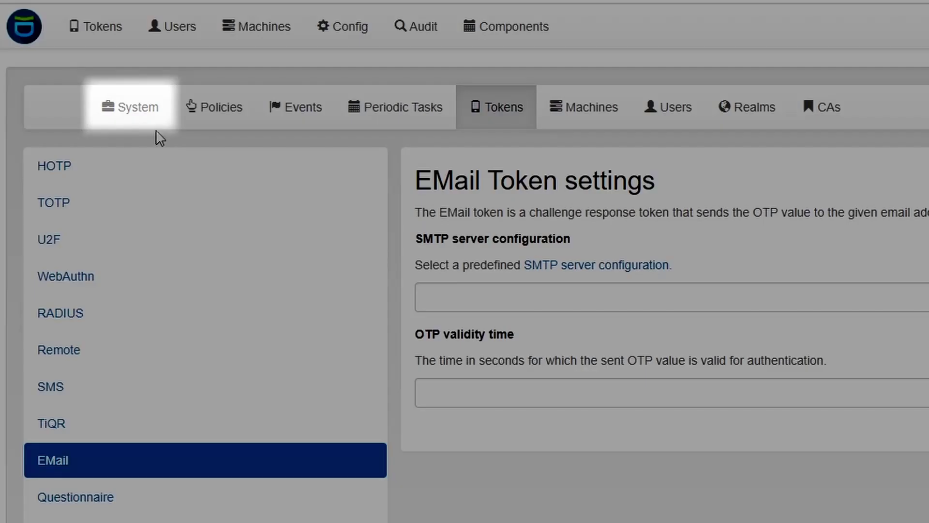
pyautogui.click(145, 114)
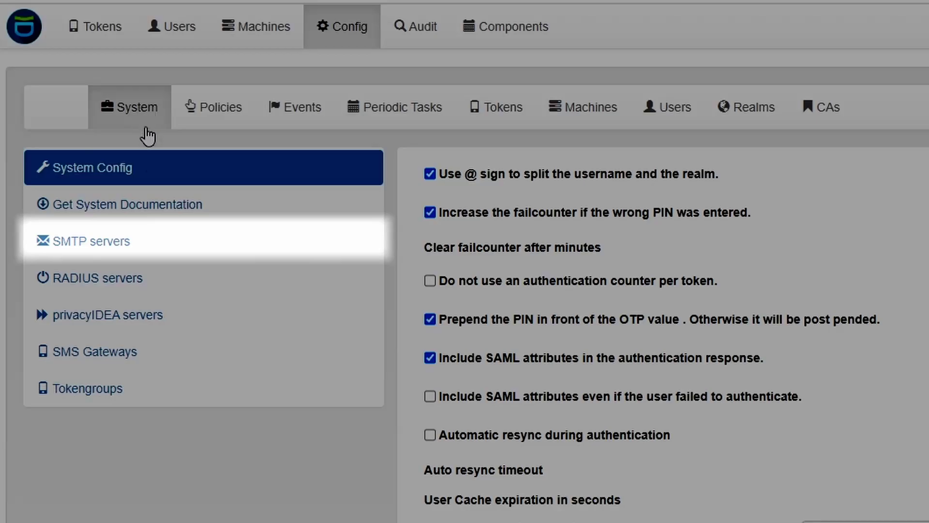
# Step: Start a new SMTP server definition with identifier MySmtpServer
pyautogui.click(119, 250)
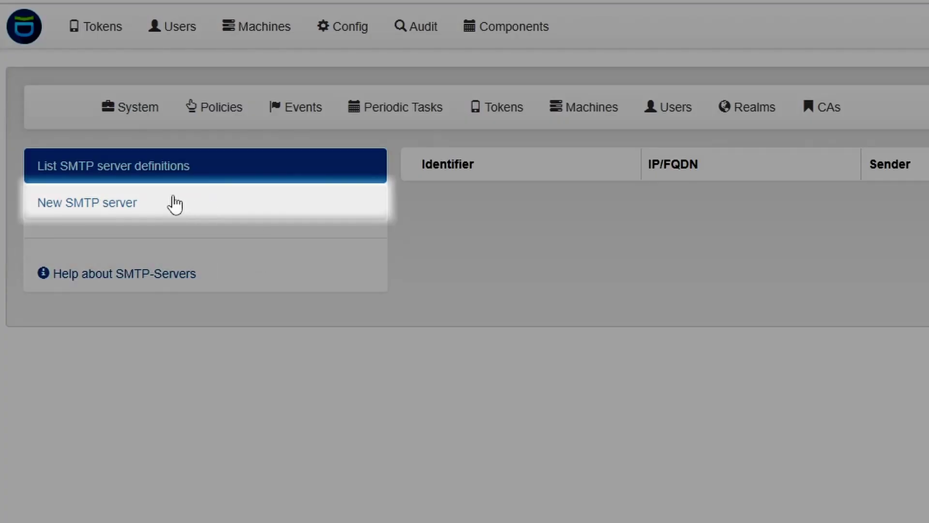
pyautogui.click(110, 209)
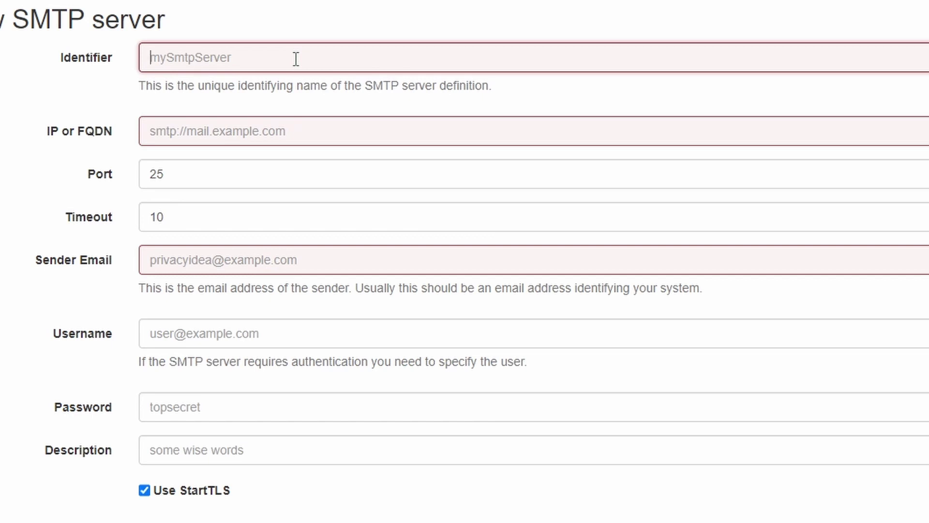
pyautogui.click(296, 59)
pyautogui.write('MySm')
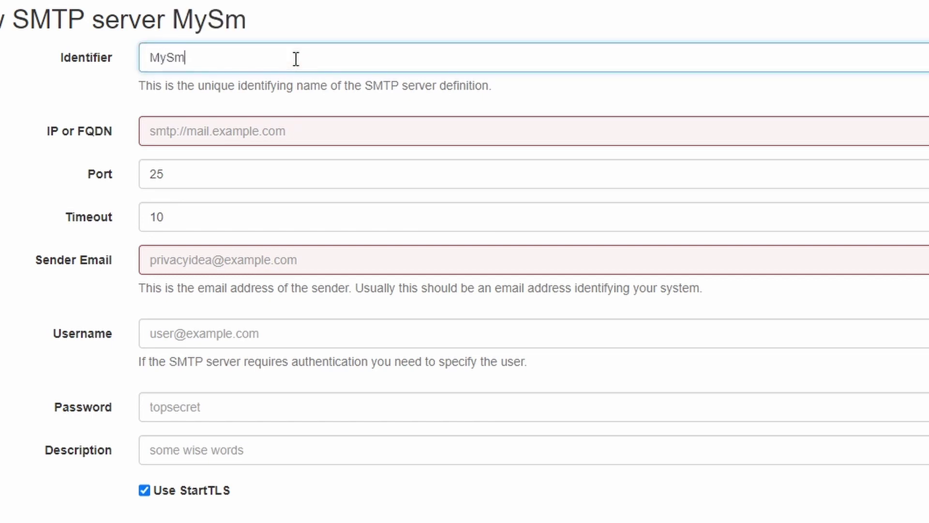
pyautogui.write('tpServer')
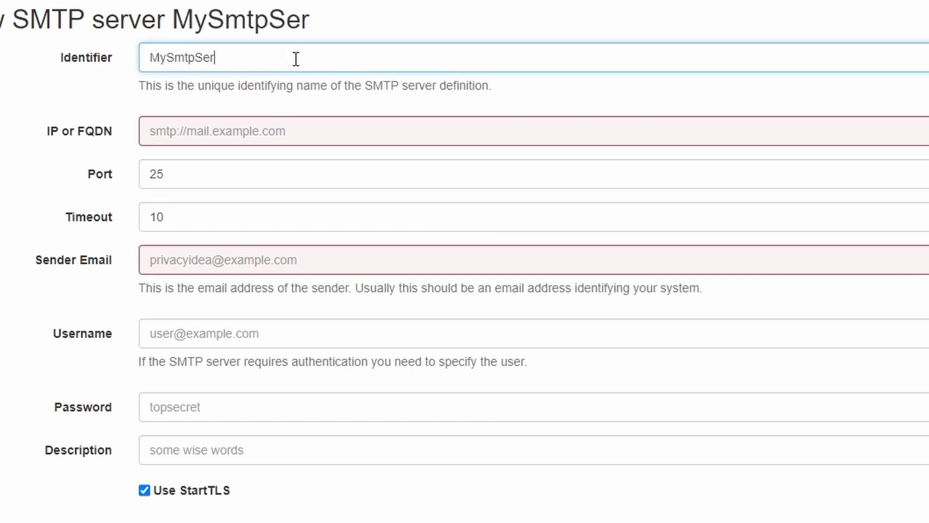
pyautogui.click(315, 129)
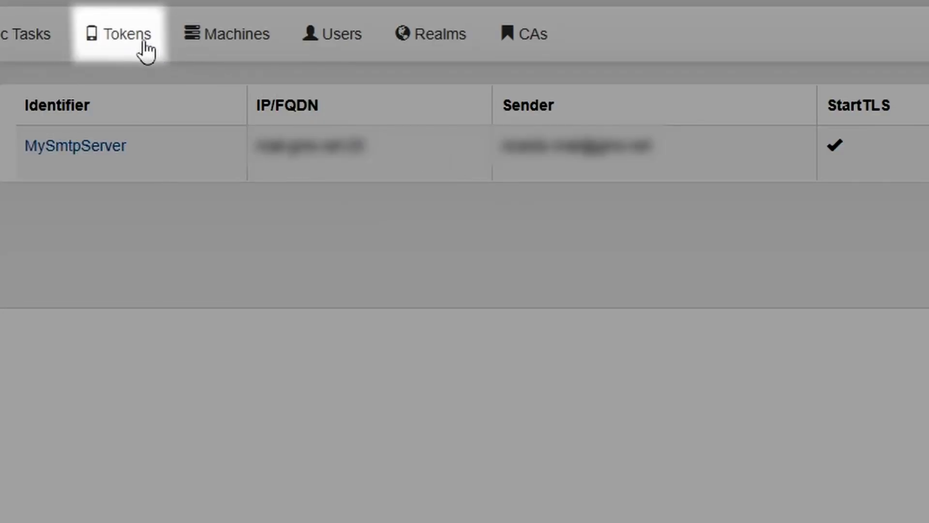
# Step: Set the EMail token SMTP configuration to MySmtpServer with 600-second OTP validity, and save
pyautogui.click(144, 44)
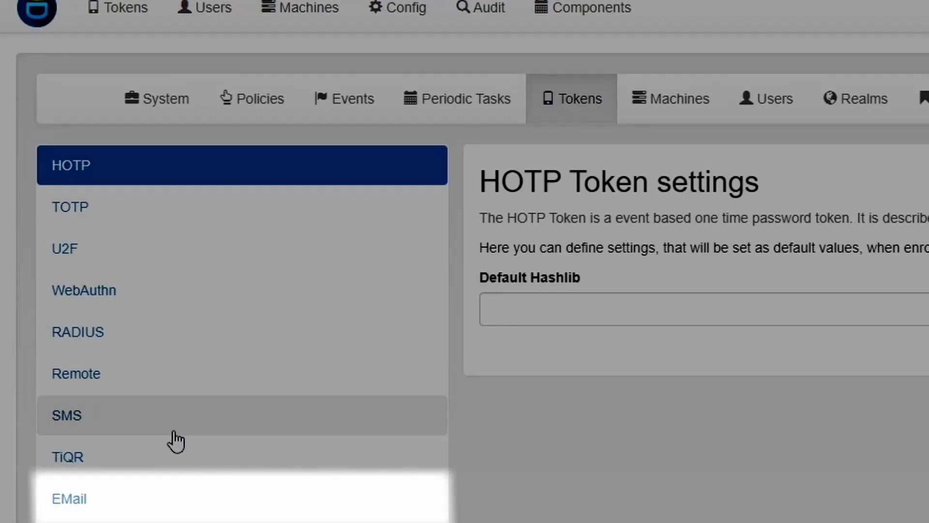
pyautogui.click(83, 504)
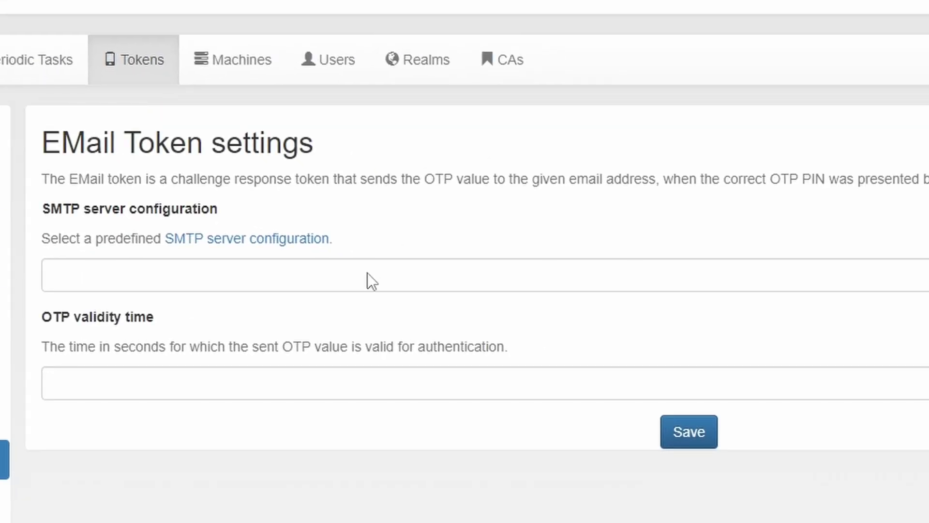
pyautogui.click(368, 273)
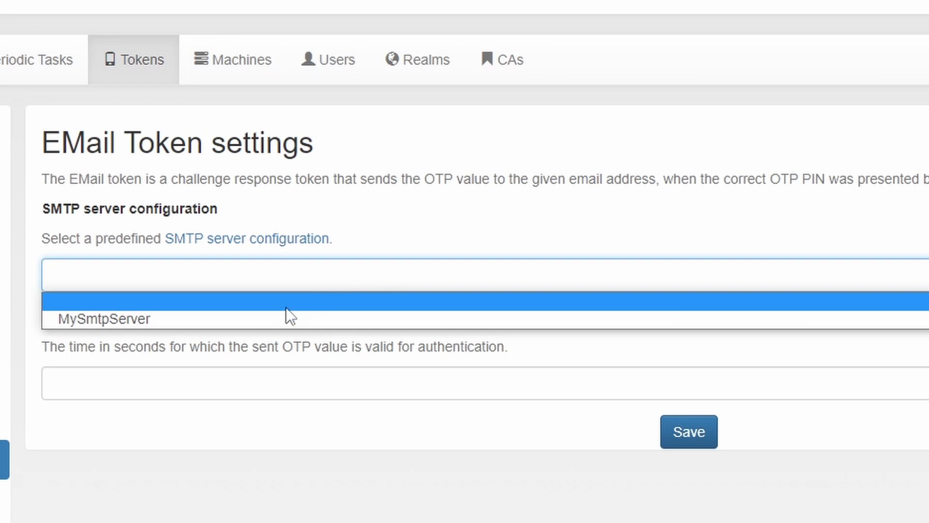
pyautogui.click(245, 319)
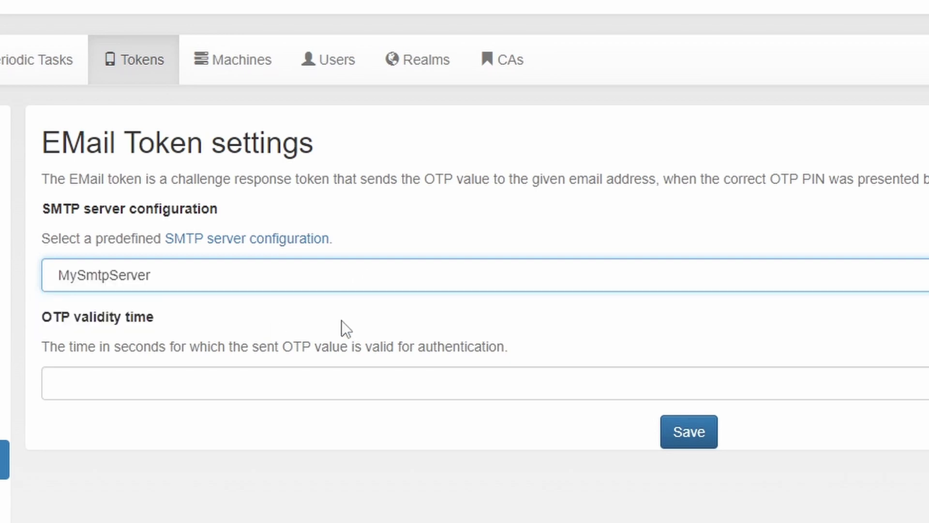
pyautogui.click(193, 383)
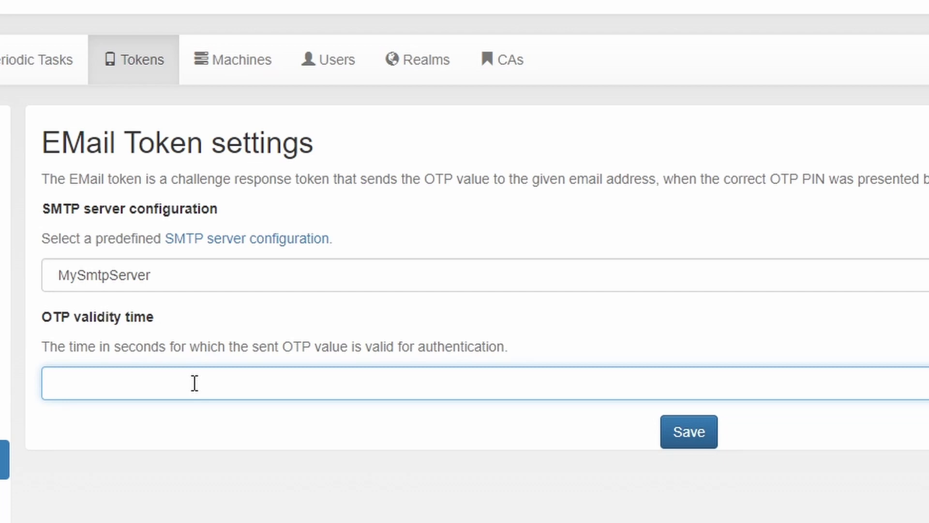
pyautogui.write('600')
pyautogui.click(689, 433)
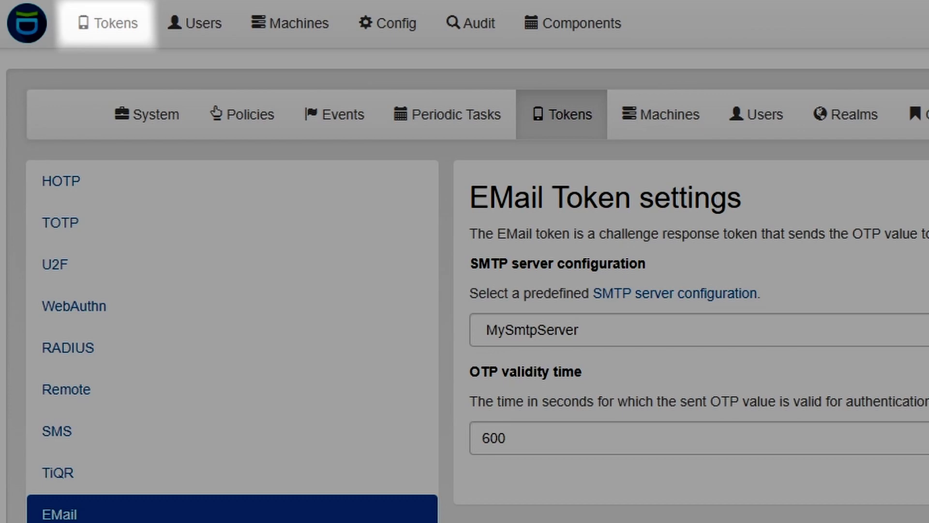
# Step: Enroll a new EMail token using the user's email address, then open its token details
pyautogui.click(99, 25)
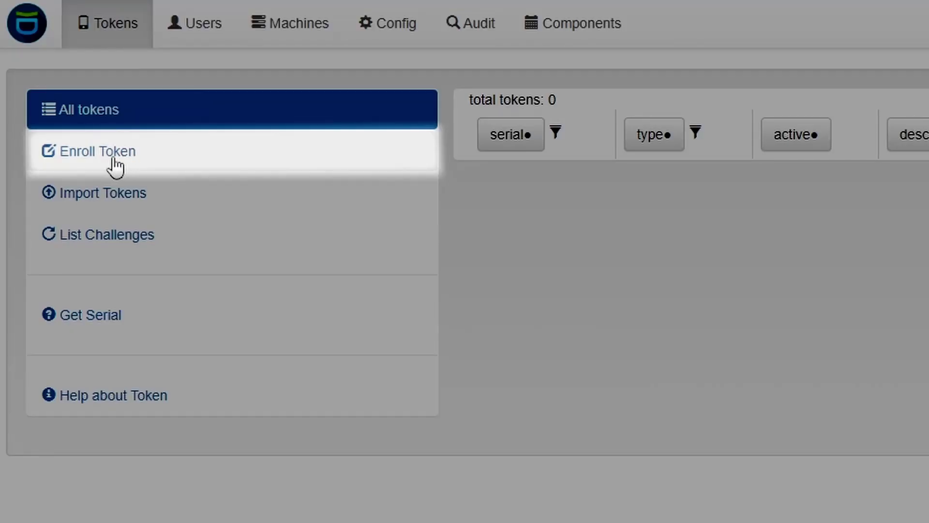
pyautogui.click(114, 160)
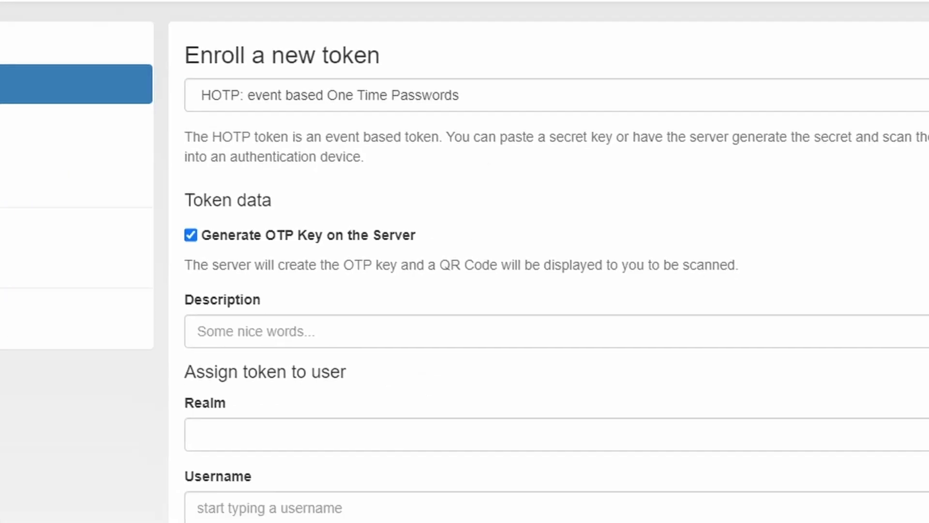
pyautogui.click(188, 68)
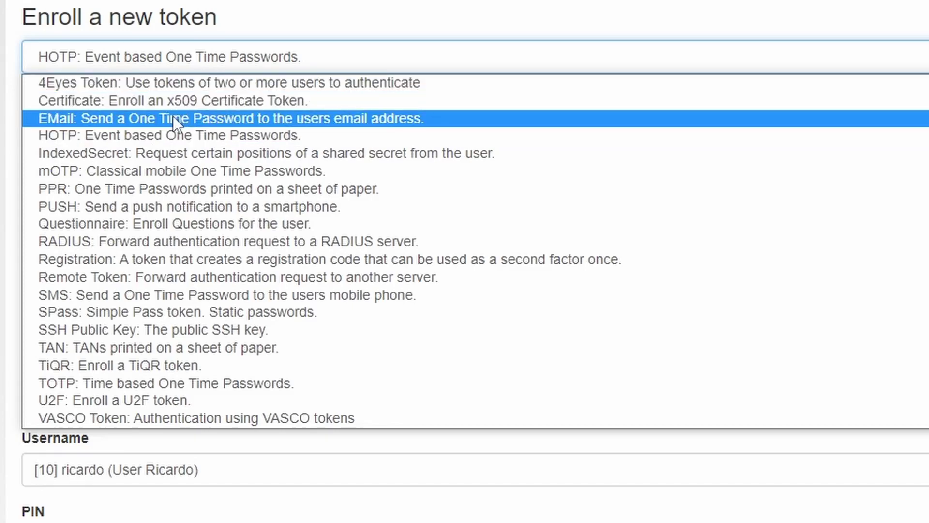
pyautogui.click(172, 118)
pyautogui.click(113, 252)
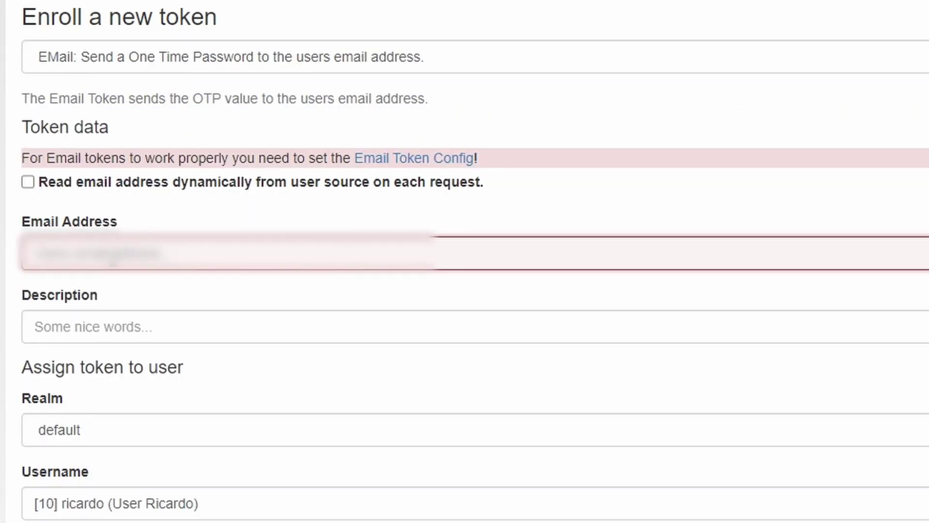
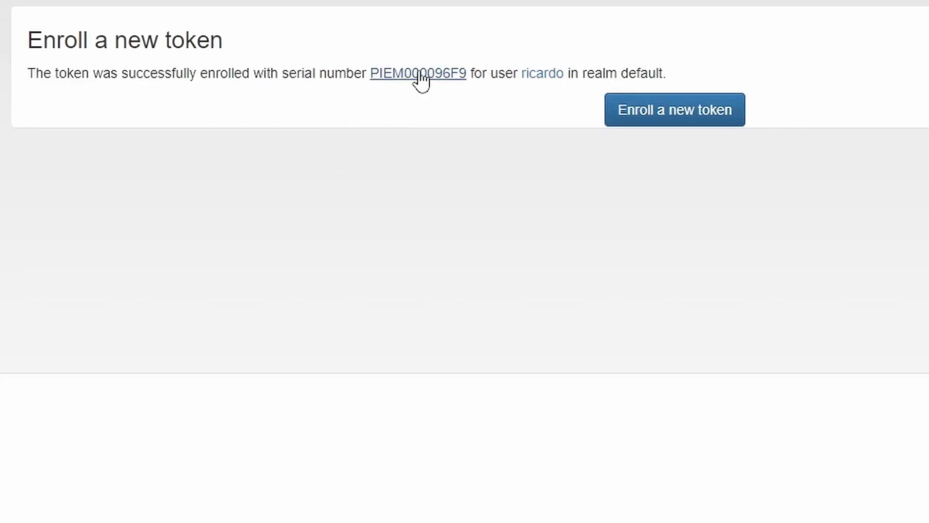
pyautogui.click(417, 74)
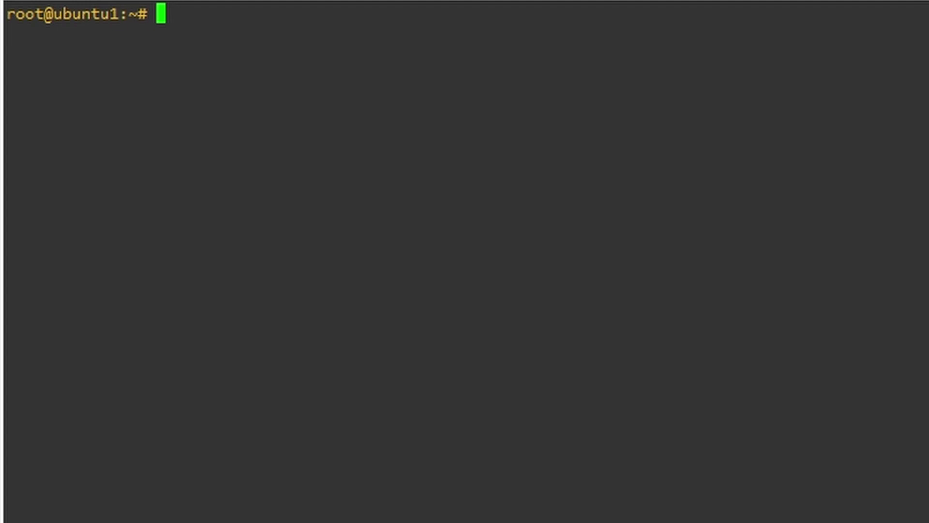
# Step: Open /etc/freeradius/3.0/clients.conf in vim and go to the localhost client block's closing brace
pyautogui.write('vim /e')
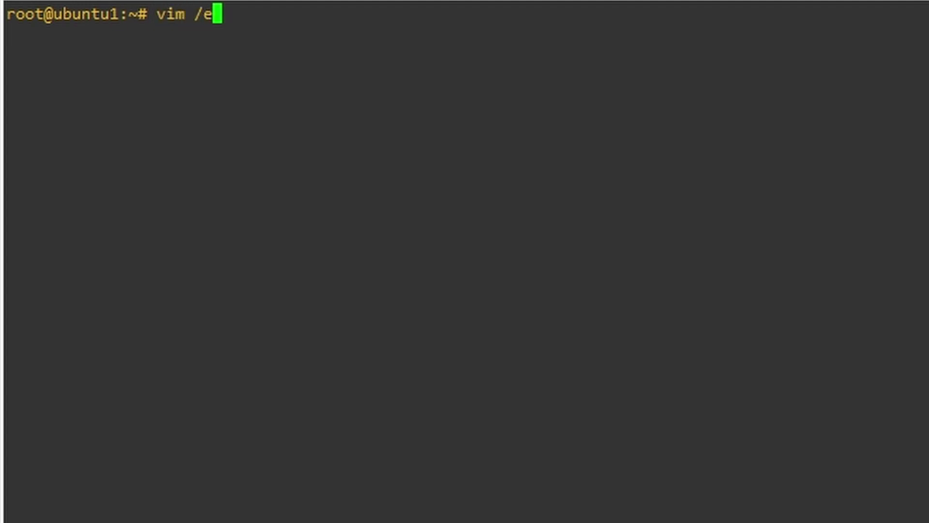
pyautogui.write('tc')
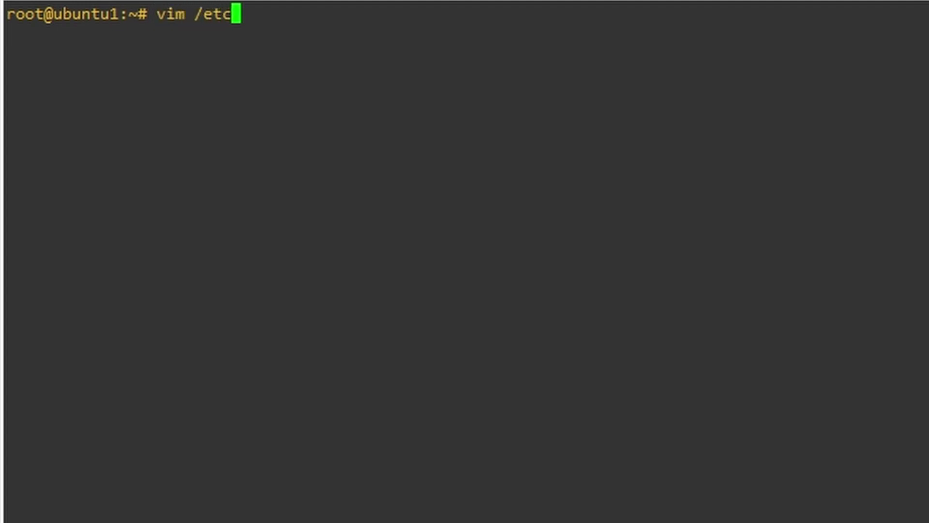
pyautogui.write('/free')
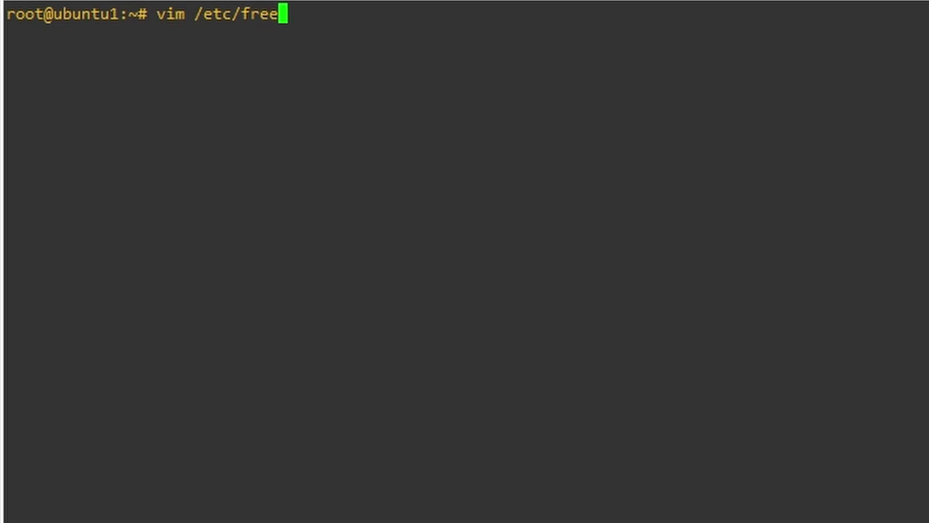
pyautogui.press('Tab')
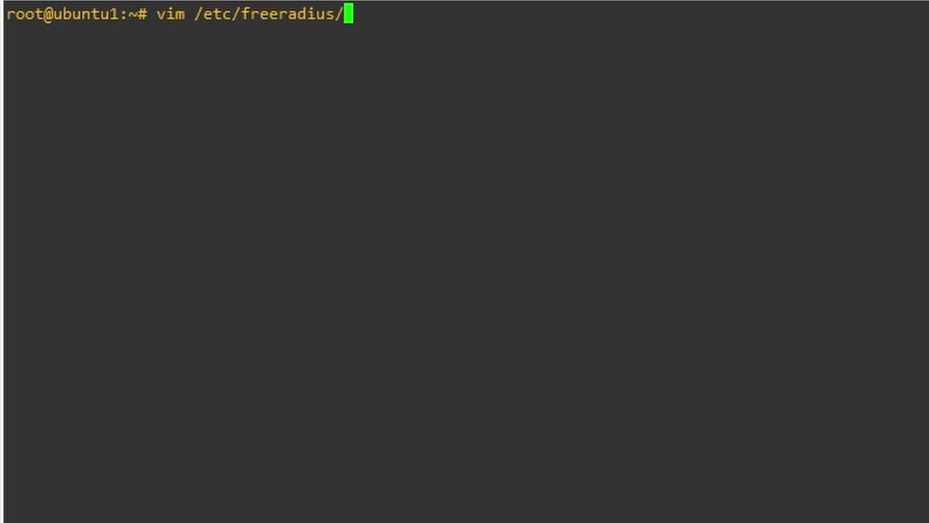
pyautogui.write('3.0/')
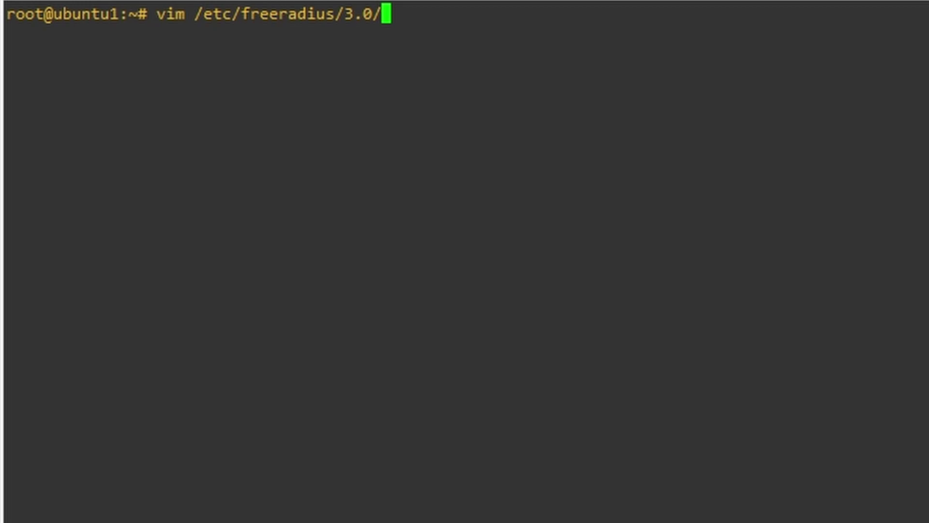
pyautogui.write('clie')
pyautogui.press('Tab')
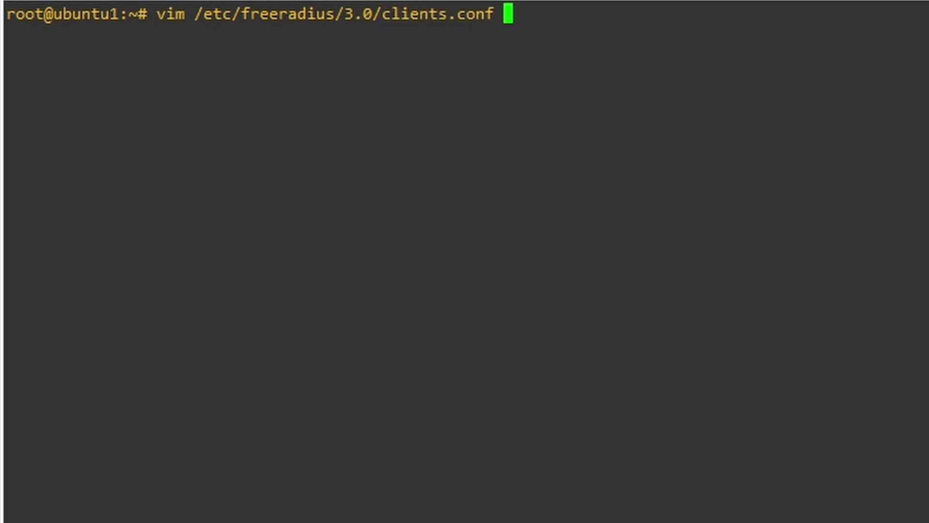
pyautogui.press('Return')
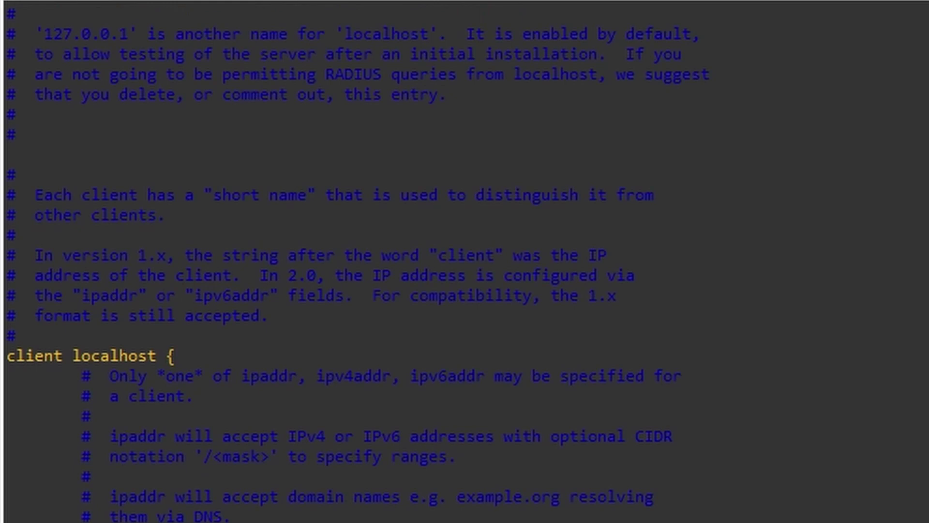
pyautogui.scroll(-9, 358, 264)
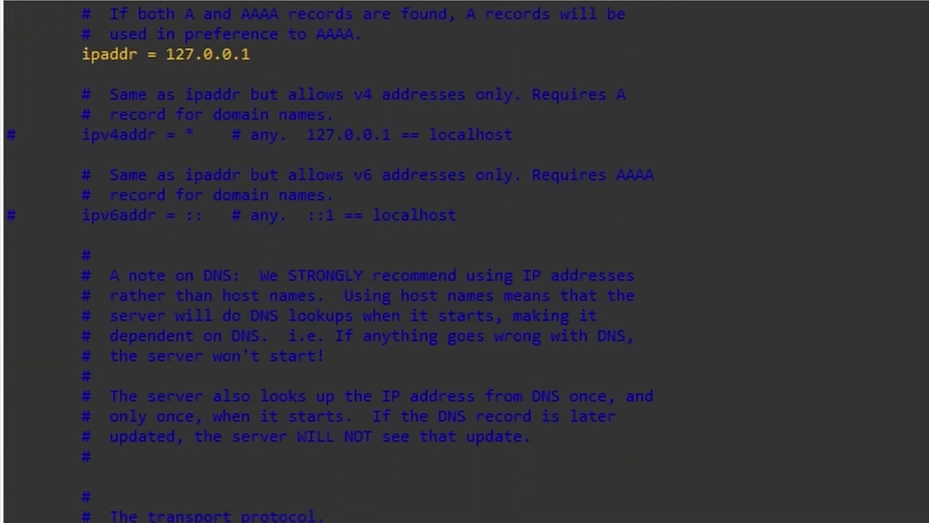
pyautogui.press('Up')
pyautogui.press('Up')
pyautogui.press('Up')
pyautogui.press('Up')
pyautogui.press('Up')
pyautogui.press('Up')
pyautogui.press('Up')
pyautogui.press('Up')
pyautogui.press('Up')
pyautogui.press('Up')
pyautogui.press('Up')
pyautogui.press('Up')
pyautogui.press('Up')
pyautogui.press('Up')
pyautogui.press('Up')
pyautogui.press('Up')
pyautogui.press('Up')
pyautogui.press('Up')
pyautogui.press('Up')
pyautogui.press('Up')
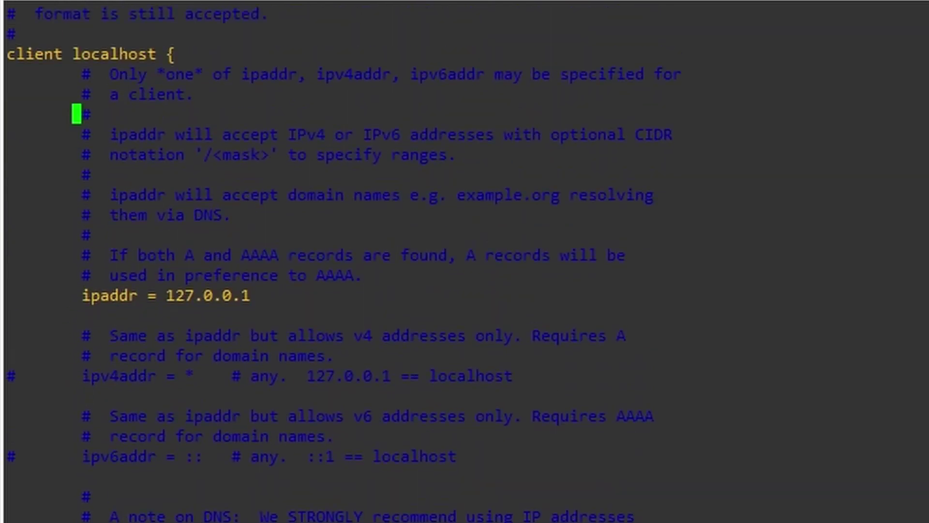
pyautogui.scroll(-20, 343, 265)
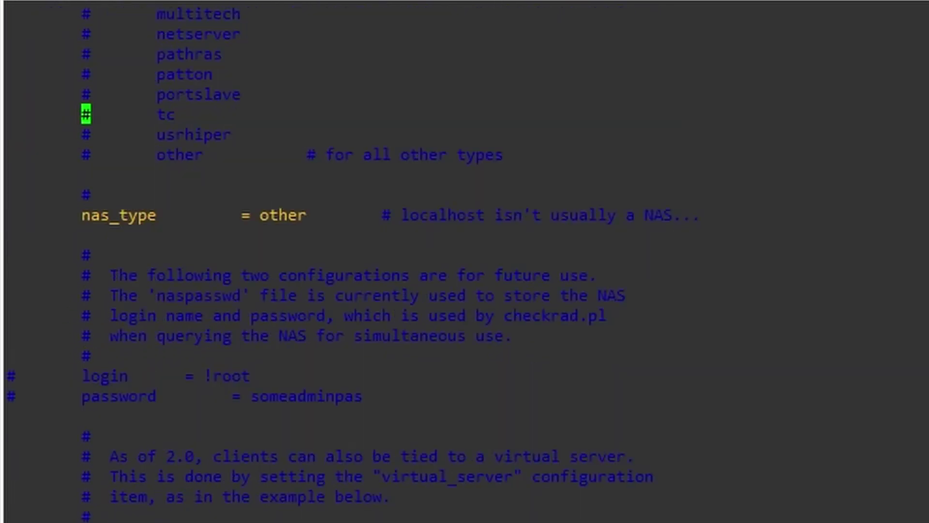
pyautogui.press('Down')
pyautogui.press('Down')
pyautogui.press('Down')
pyautogui.press('Down')
pyautogui.press('Down')
pyautogui.press('Down')
pyautogui.press('Down')
pyautogui.press('Down')
pyautogui.press('Down')
pyautogui.press('Down')
pyautogui.press('Down')
pyautogui.press('Down')
pyautogui.press('Down')
pyautogui.press('Down')
pyautogui.press('Down')
pyautogui.press('Down')
pyautogui.press('Down')
pyautogui.press('Down')
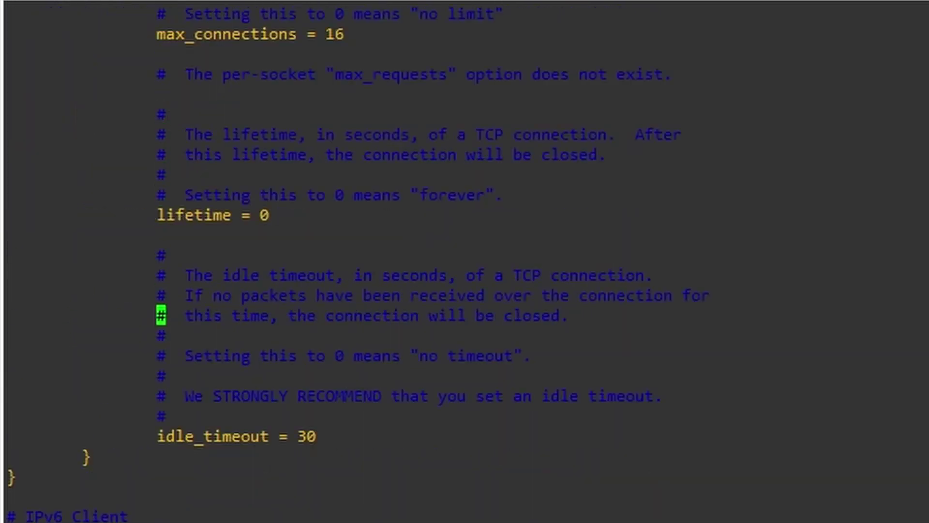
# Step: Start a 'client palo_alto {' block with ipaddr = 192.168.4.202
pyautogui.press('o')
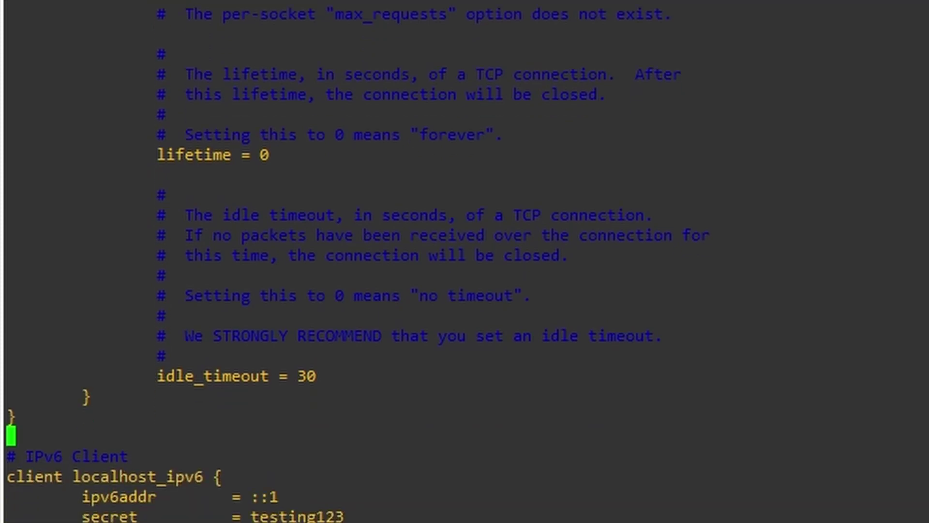
pyautogui.press('Return')
pyautogui.write('cli')
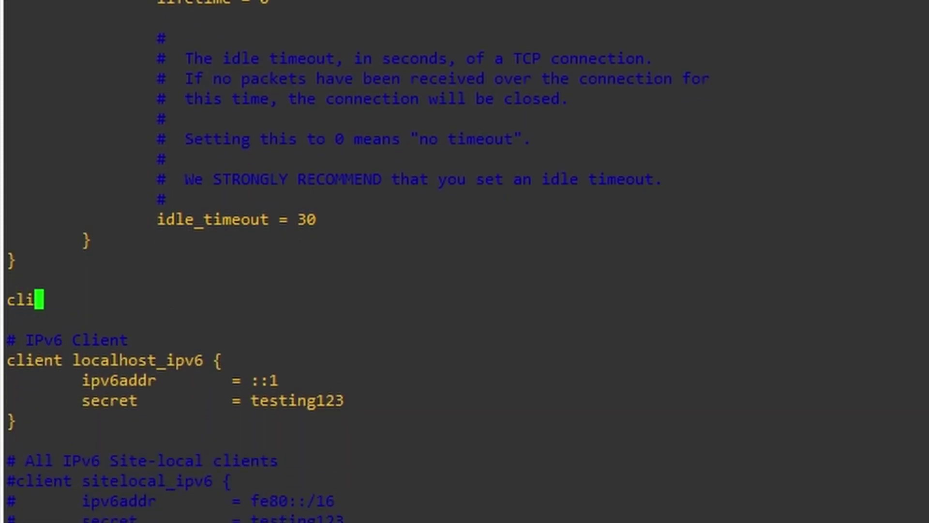
pyautogui.write('ent palo')
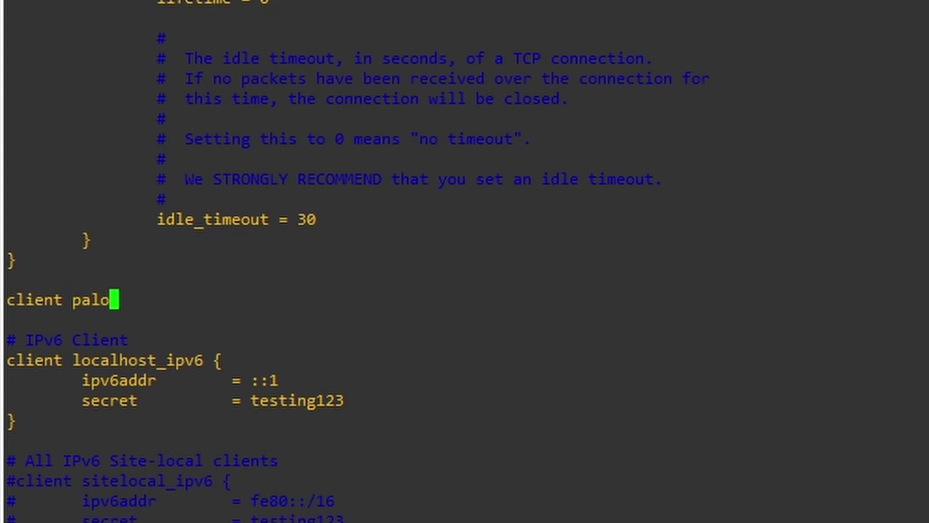
pyautogui.write('_alto ')
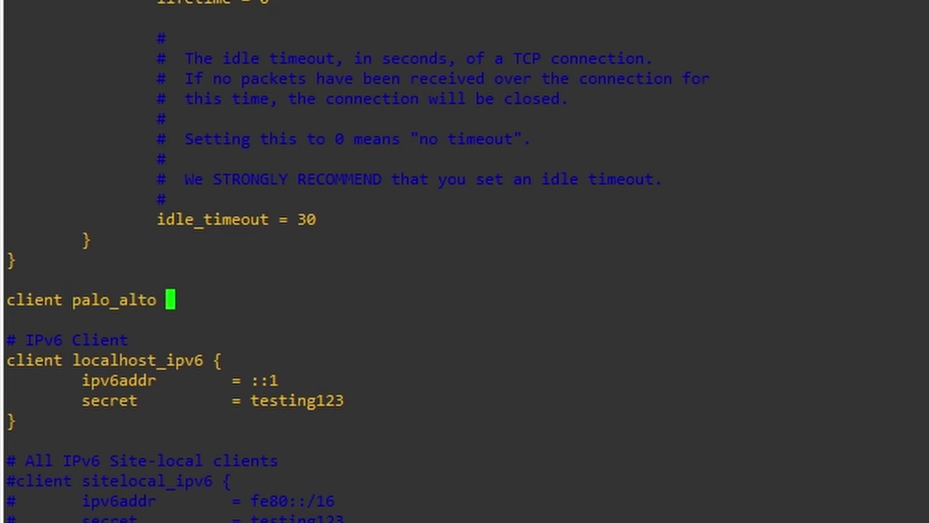
pyautogui.write('{')
pyautogui.press('Return')
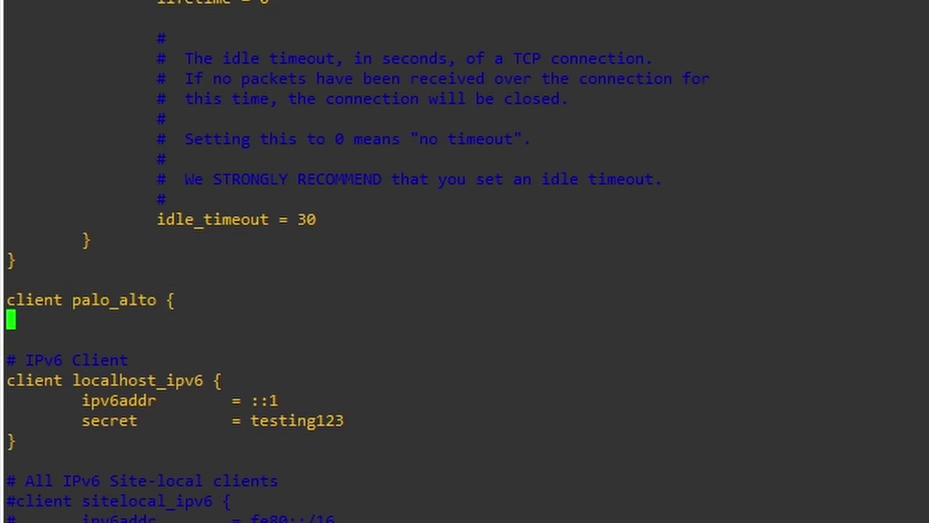
pyautogui.press('Tab')
pyautogui.write('ip')
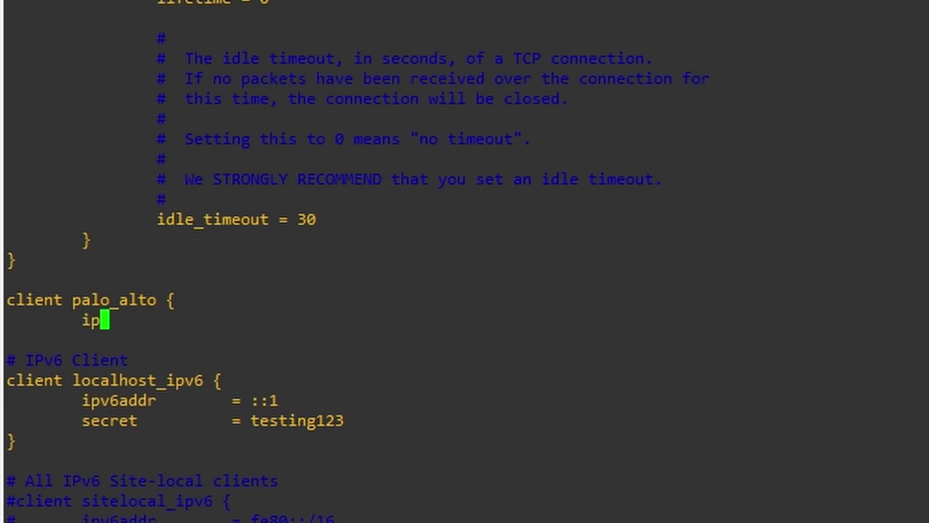
pyautogui.write('addr')
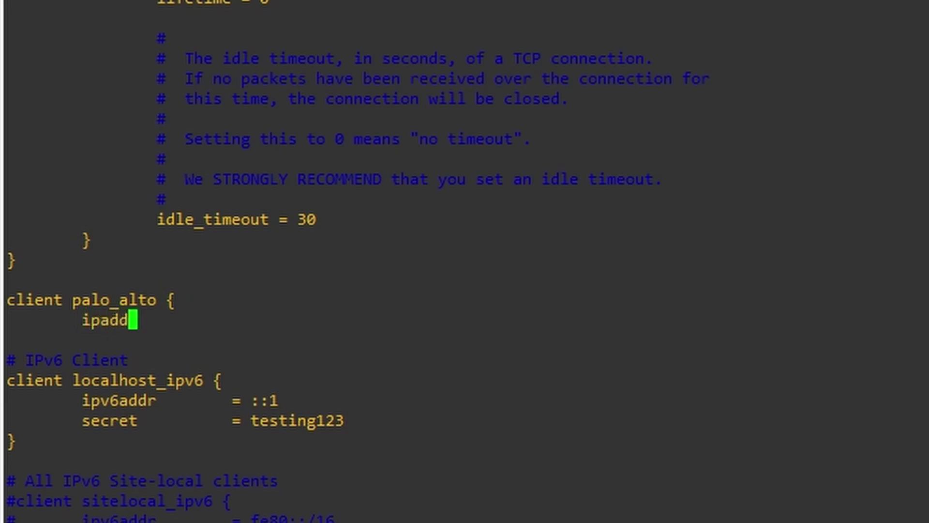
pyautogui.press('Tab')
pyautogui.press('Tab')
pyautogui.write('= ')
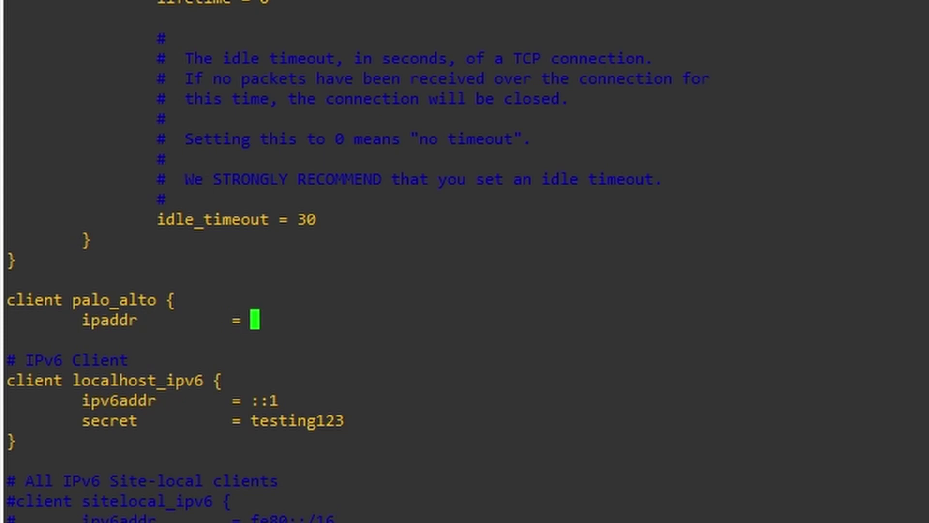
pyautogui.write('192.168.')
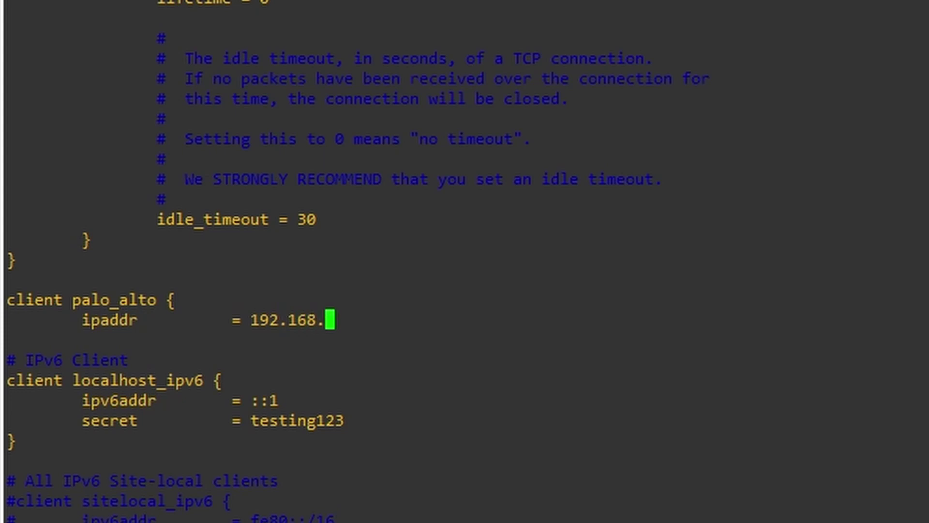
pyautogui.write('4.202')
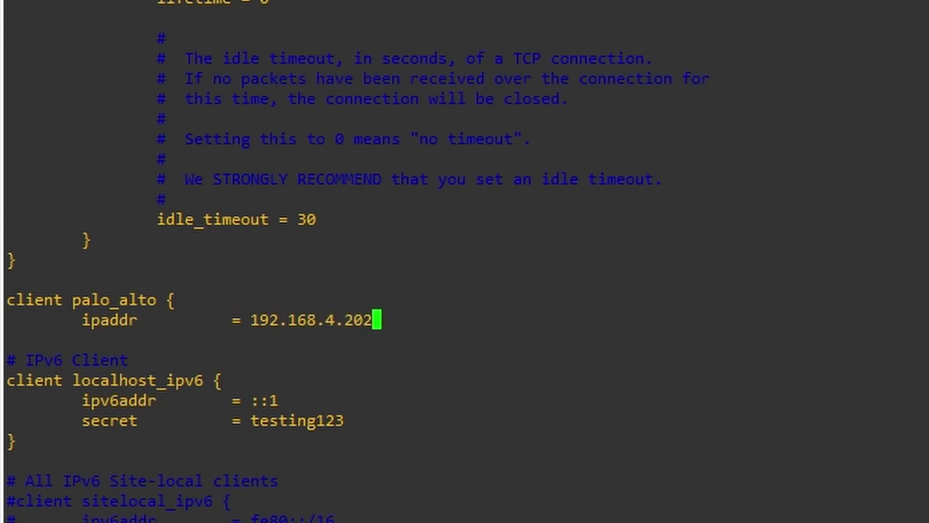
# Step: Add the client's shared secret line, close the block, and save and quit with :x
pyautogui.press('Return')
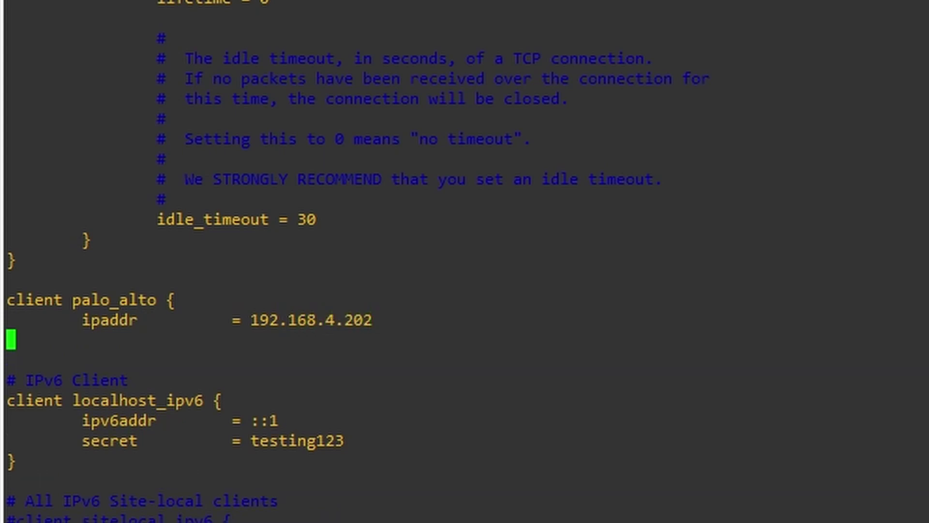
pyautogui.press('Tab')
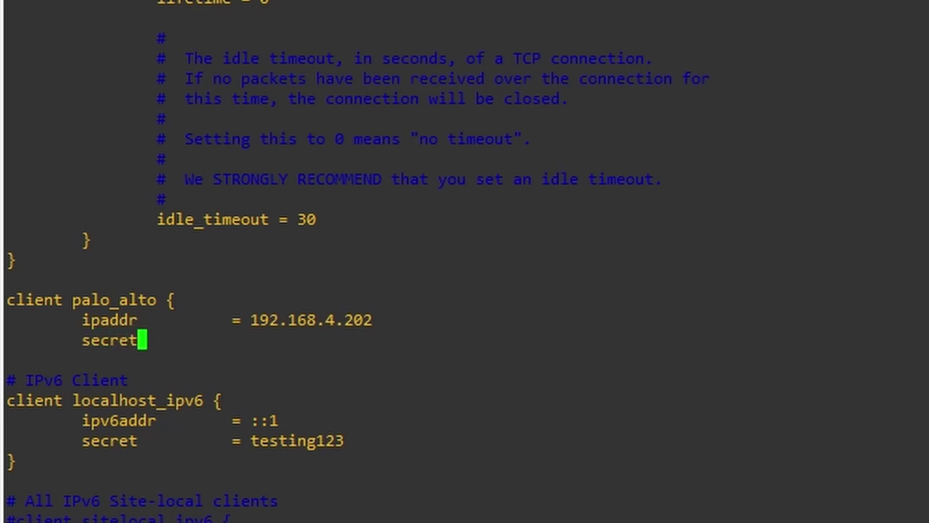
pyautogui.press('Tab')
pyautogui.press('Tab')
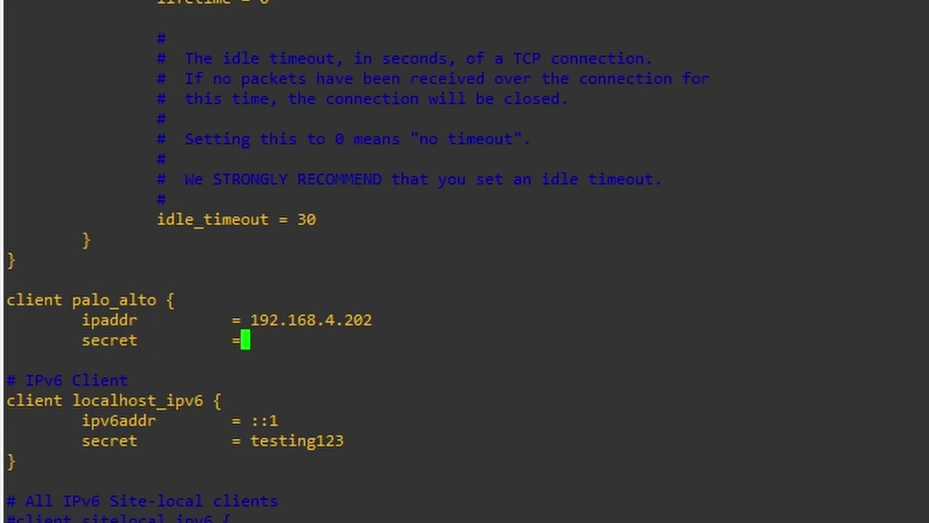
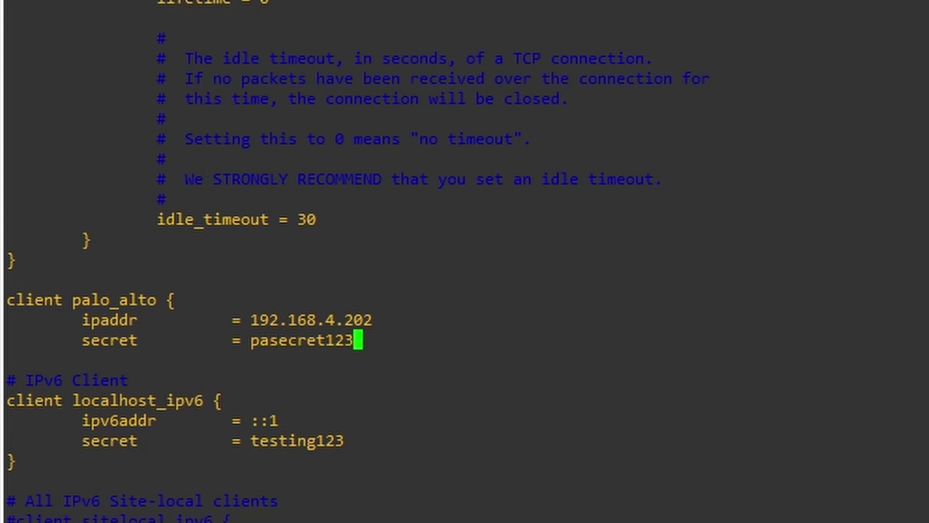
pyautogui.press('Return')
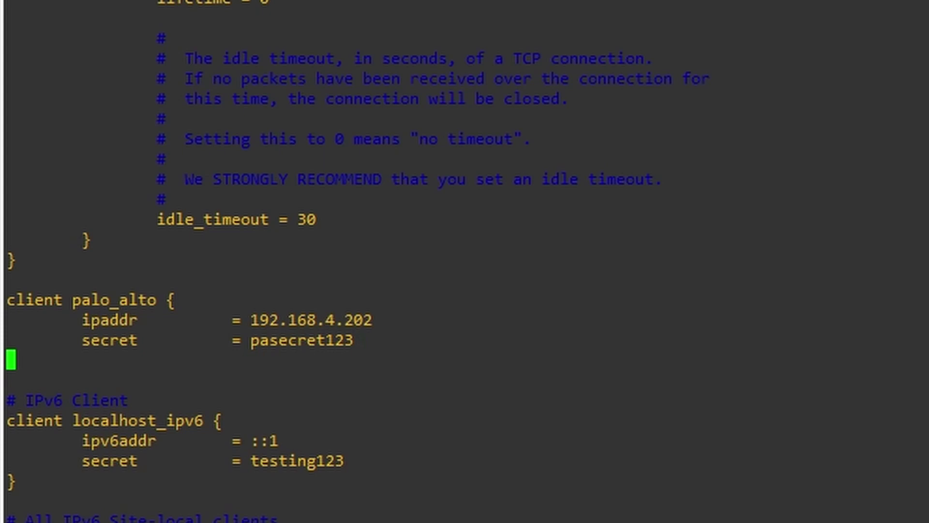
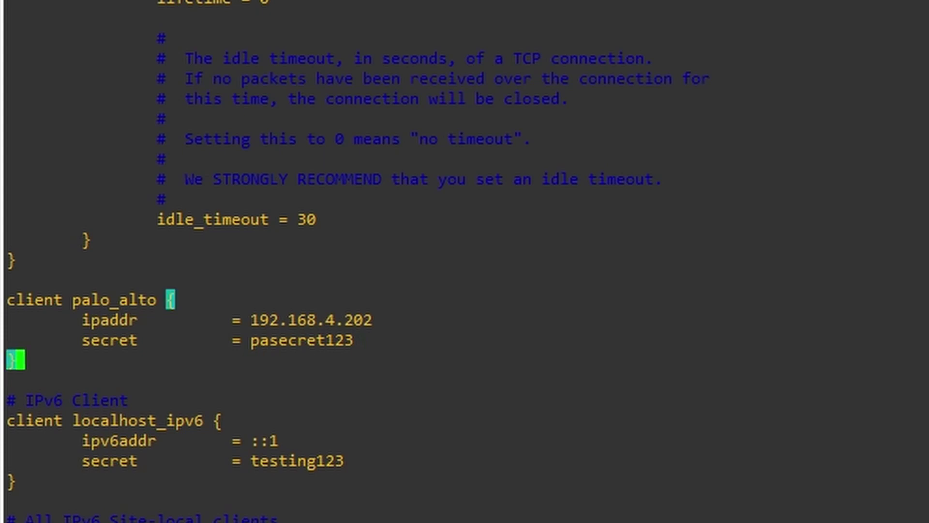
pyautogui.press('Return')
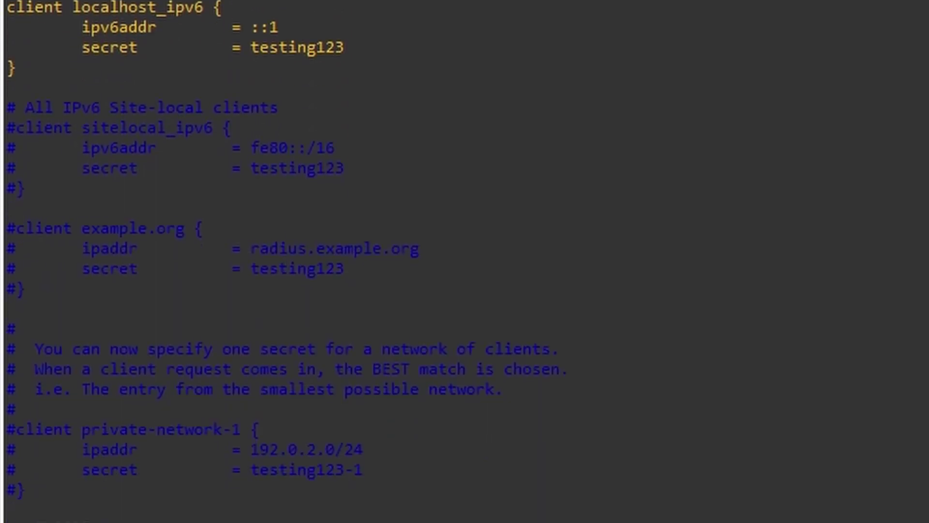
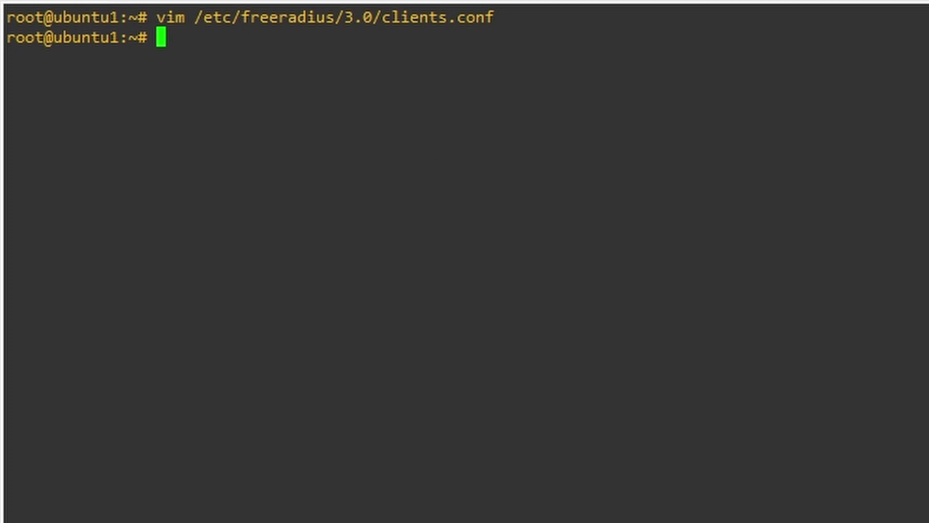
# Step: Run 'systemctl restart freeradius' at the root prompt
pyautogui.write('syst')
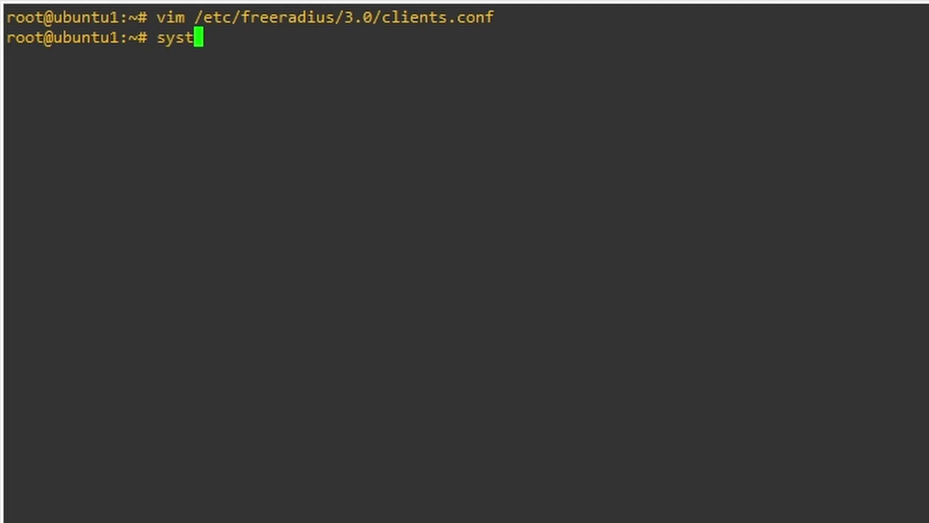
pyautogui.write('emctl ')
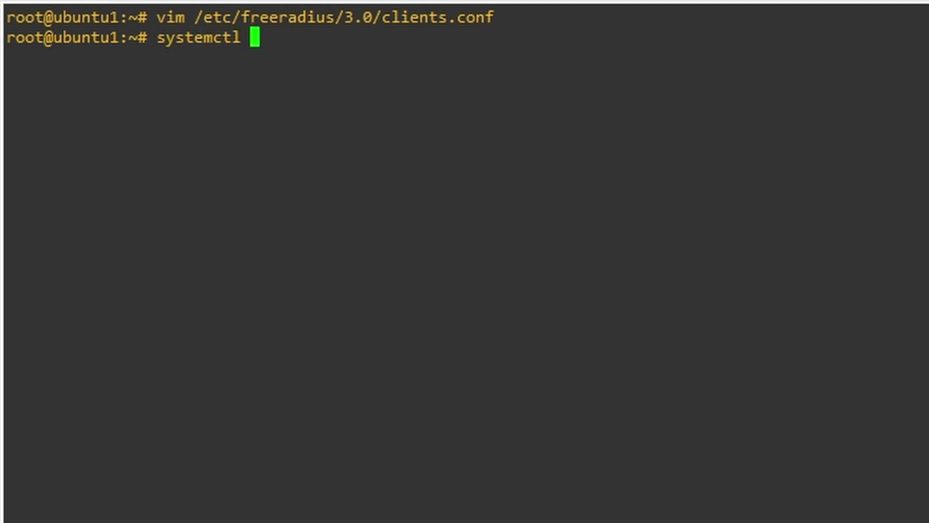
pyautogui.write('restart ')
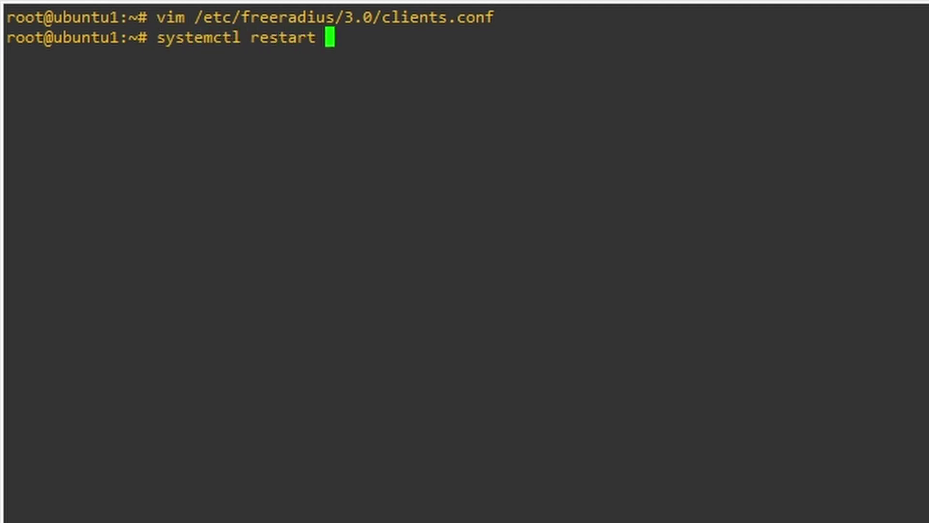
pyautogui.write('freeradius')
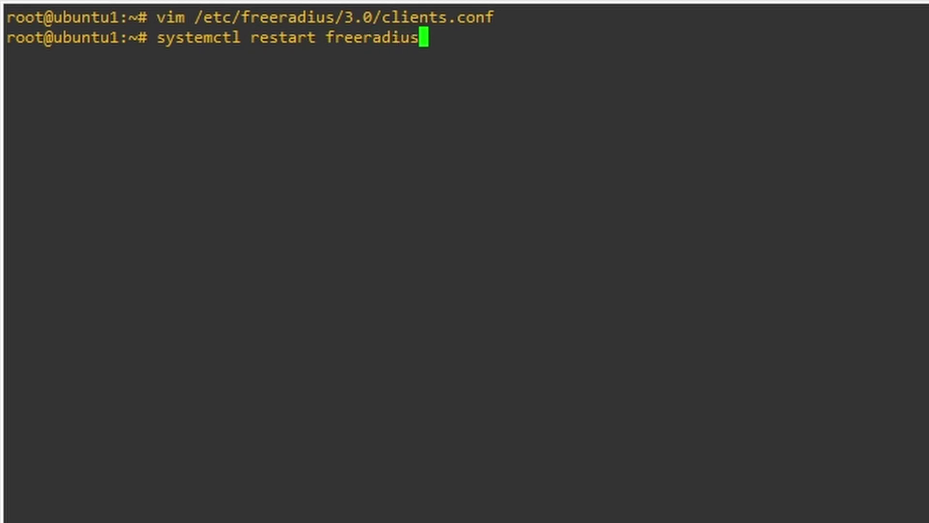
pyautogui.press('Return')
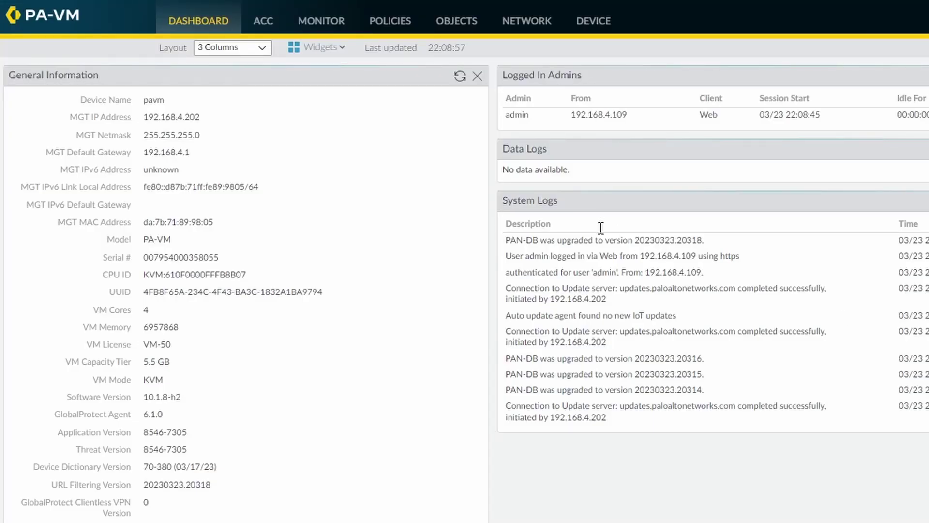
pyautogui.click(390, 22)
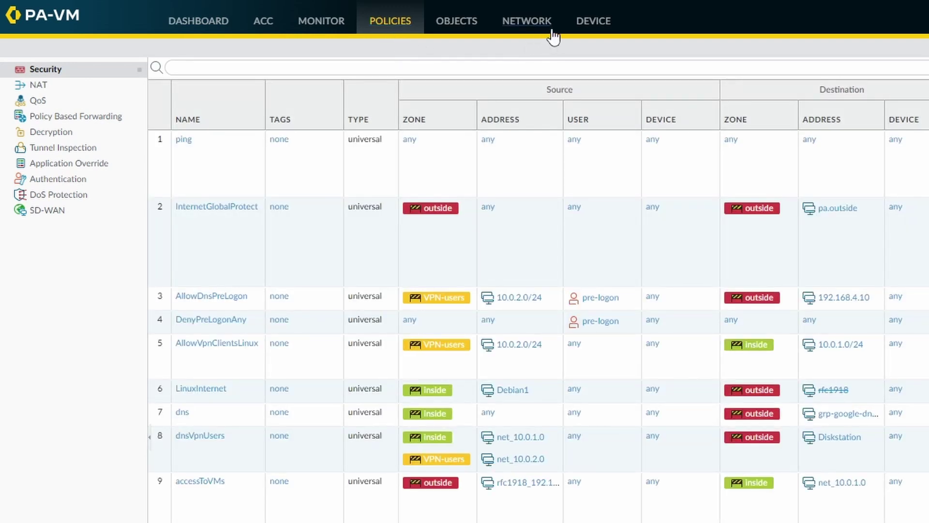
pyautogui.click(597, 23)
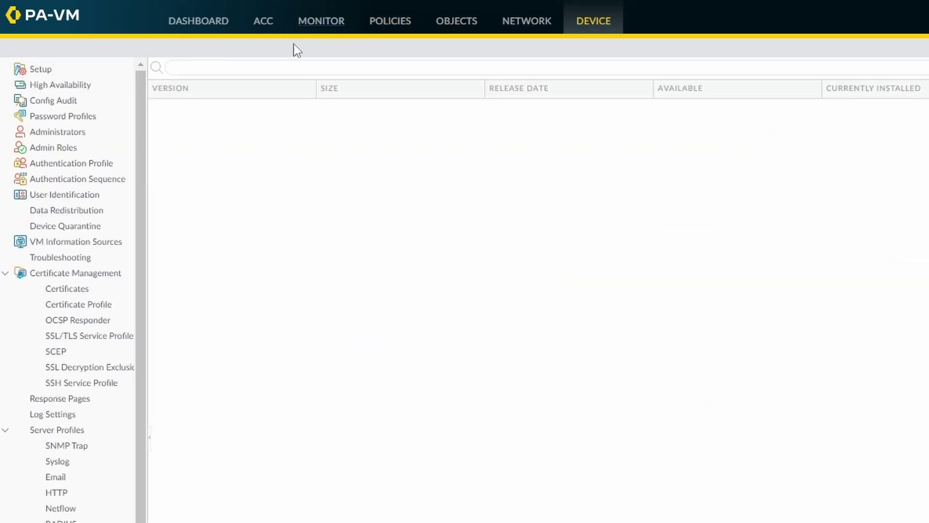
pyautogui.click(69, 70)
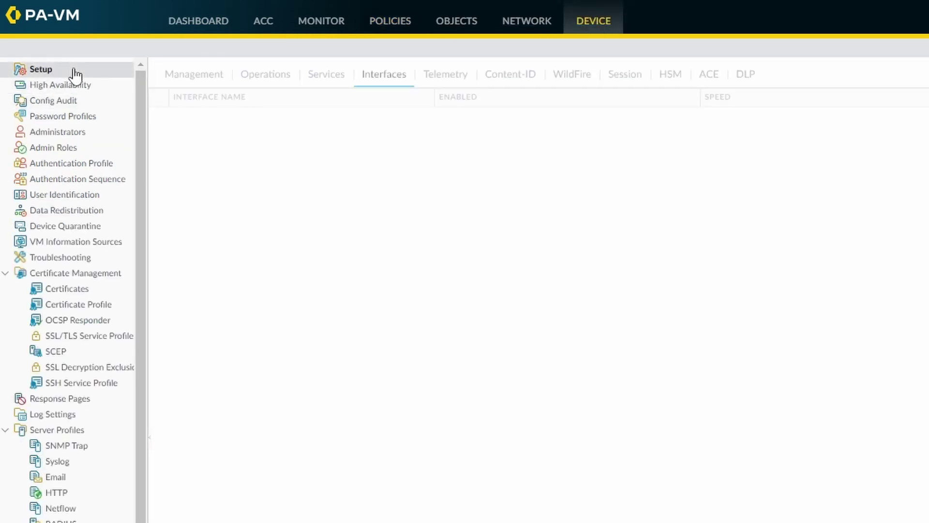
pyautogui.click(329, 74)
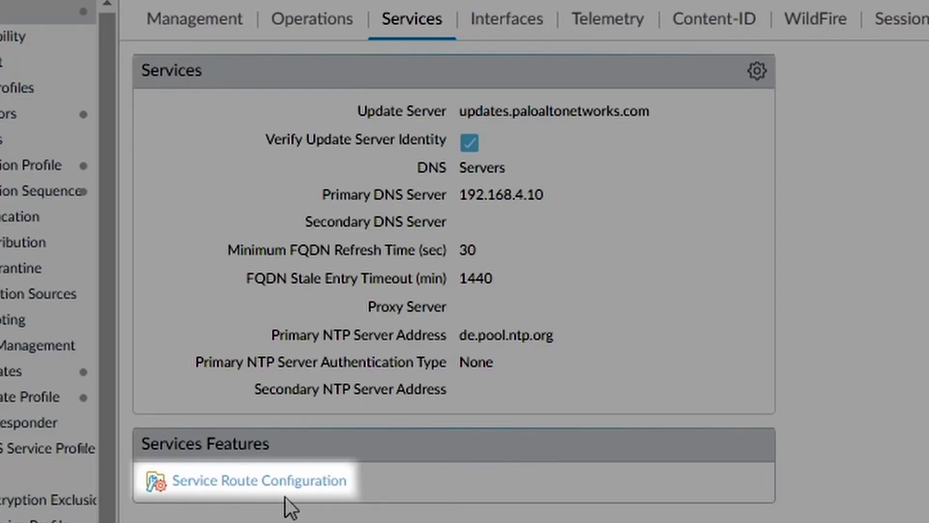
pyautogui.click(257, 481)
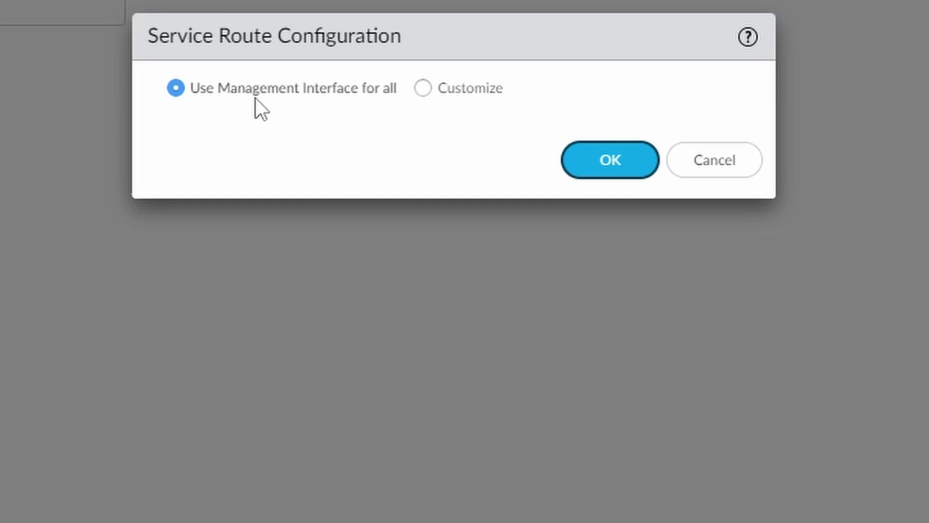
pyautogui.click(423, 90)
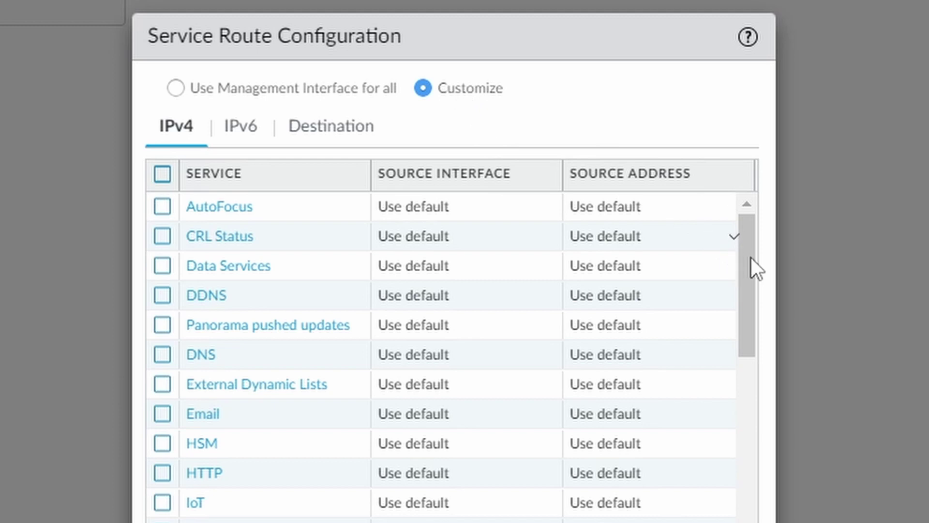
pyautogui.scroll(-6, 751, 438)
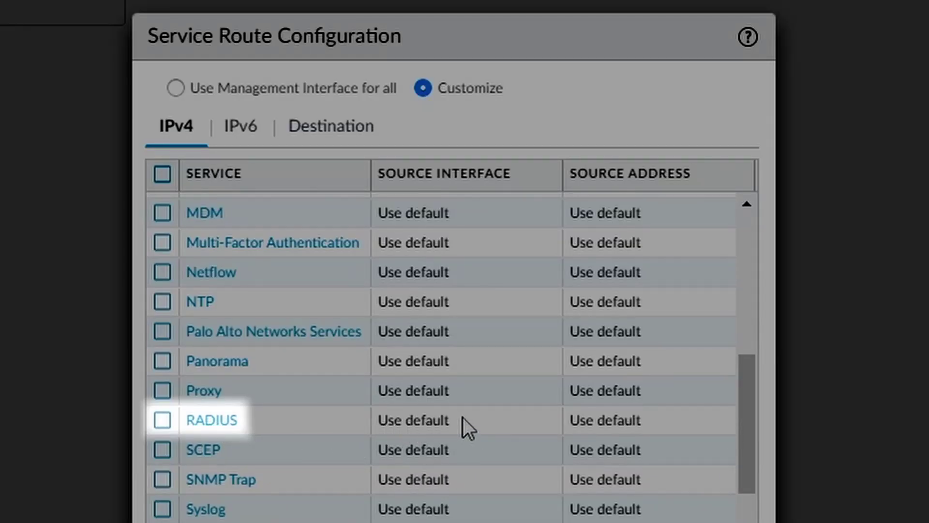
pyautogui.click(223, 419)
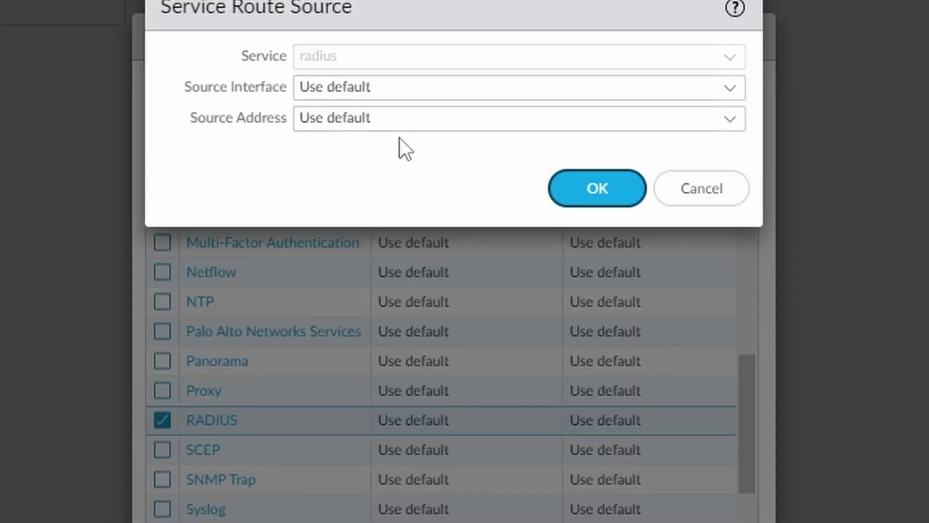
pyautogui.click(705, 198)
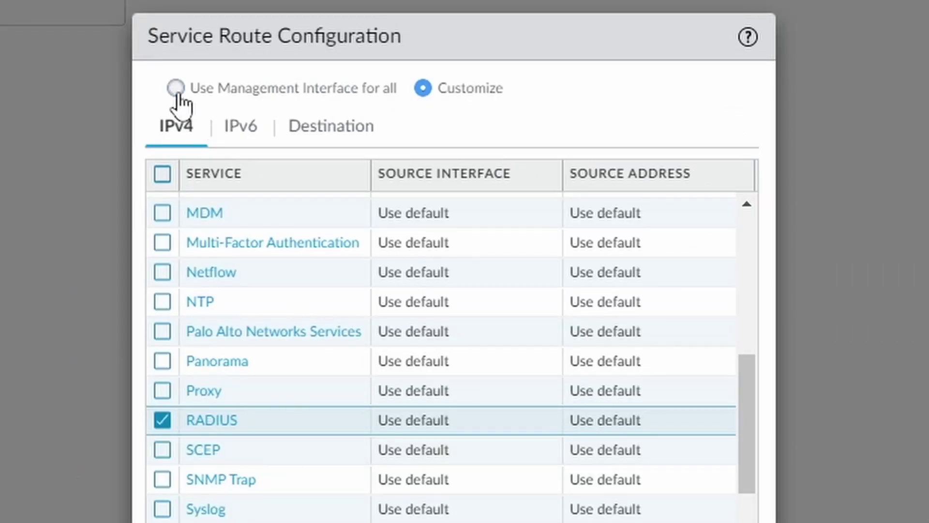
pyautogui.click(177, 90)
pyautogui.click(710, 176)
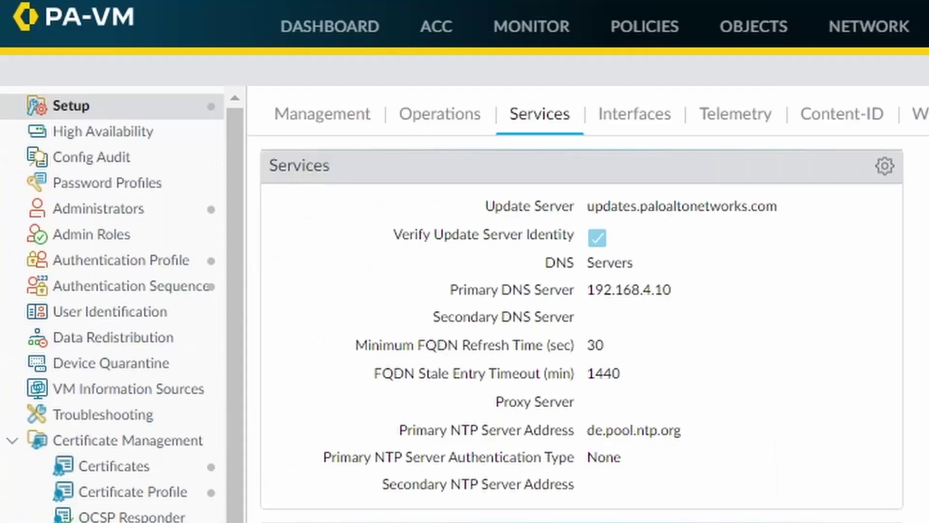
# Step: Open the radius security rule and review its Source, Destination and Application settings
pyautogui.click(654, 36)
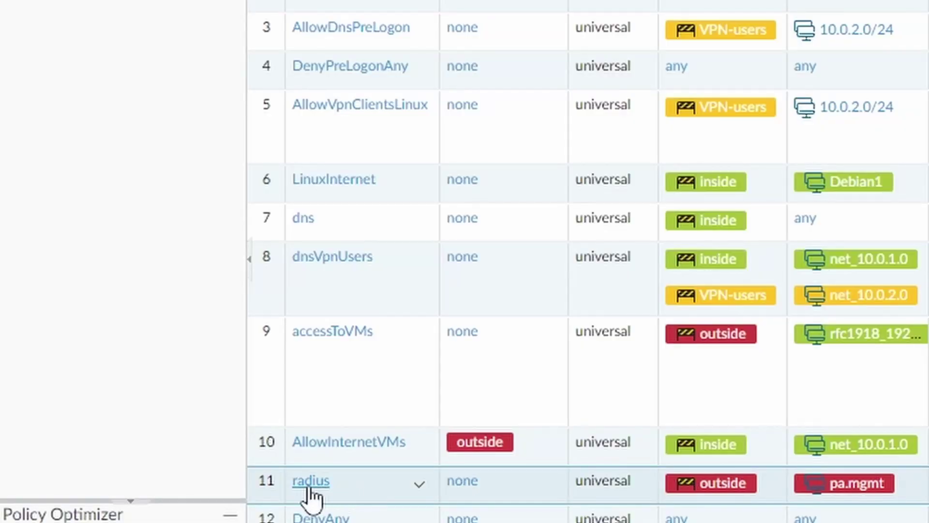
pyautogui.click(310, 484)
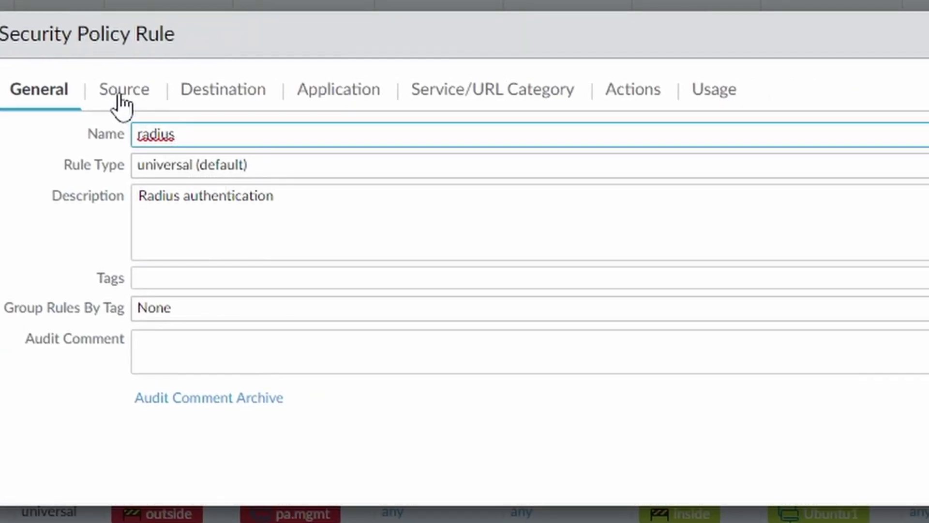
pyautogui.click(118, 95)
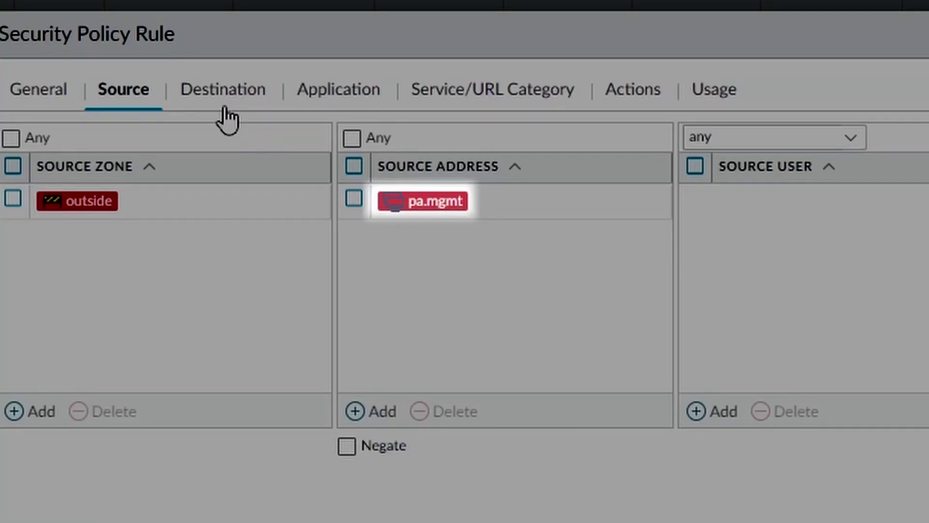
pyautogui.click(220, 93)
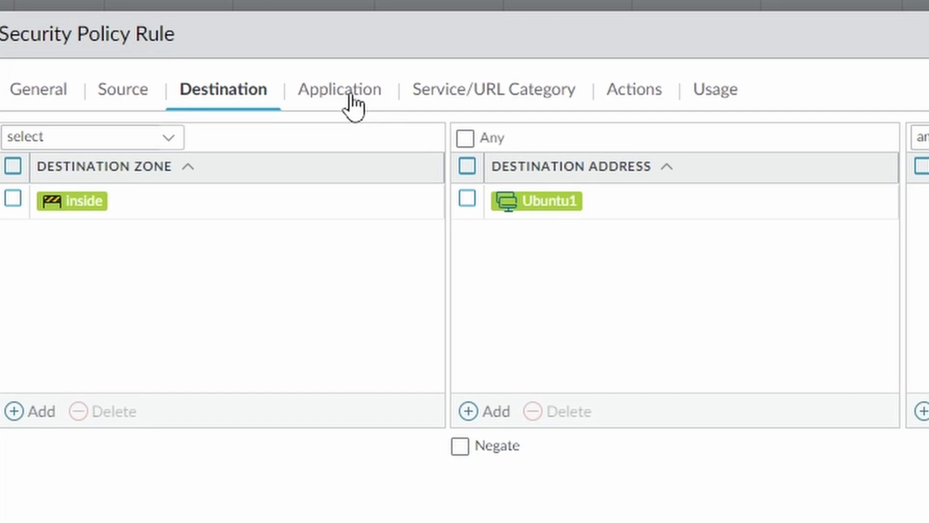
pyautogui.click(351, 97)
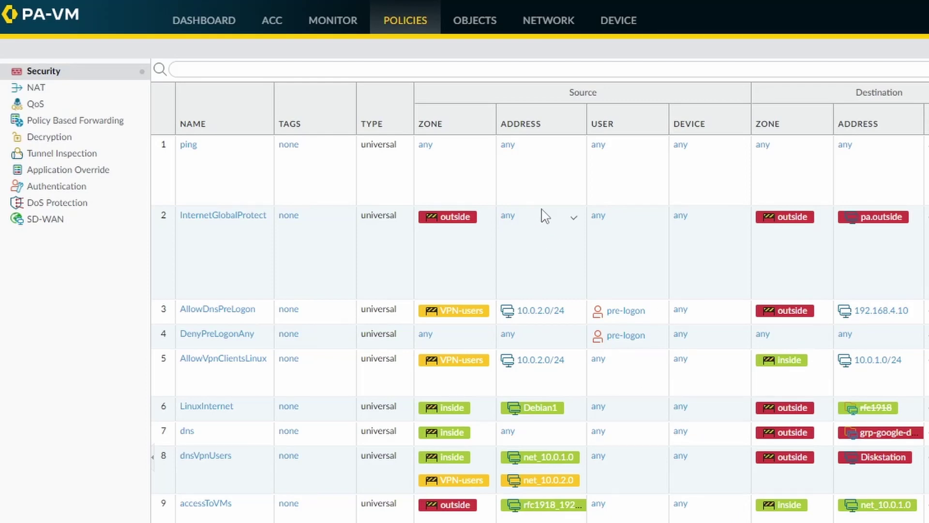
# Step: Inspect the Radius-authenticated administrator account and the Radius authentication profile without changes
pyautogui.click(626, 26)
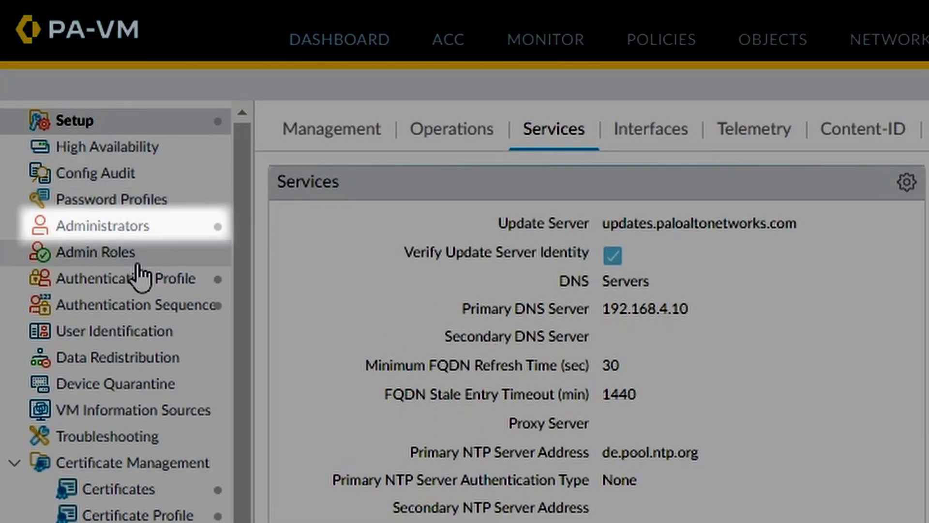
pyautogui.click(121, 229)
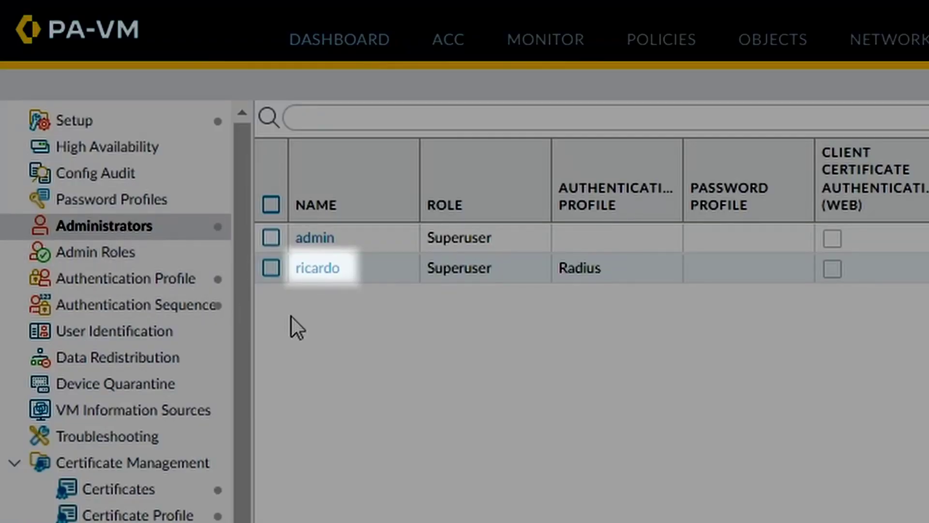
pyautogui.click(365, 274)
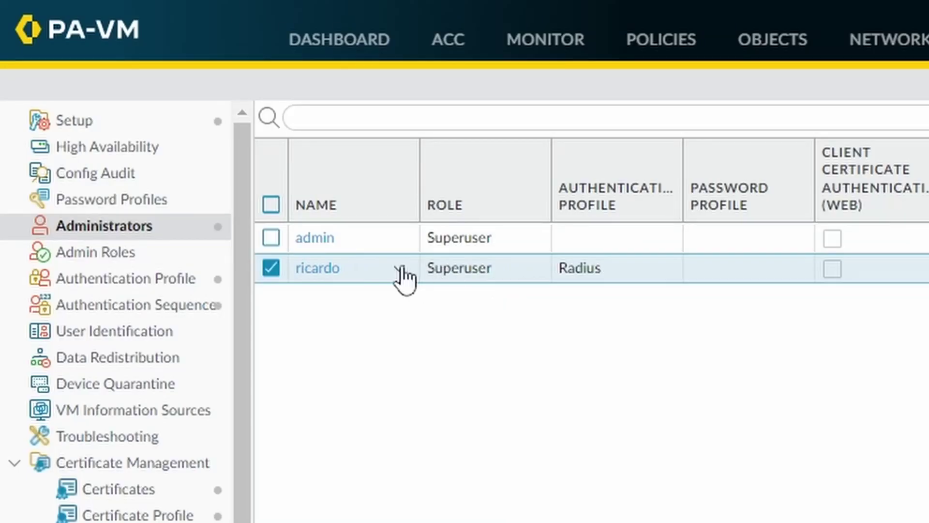
pyautogui.click(317, 269)
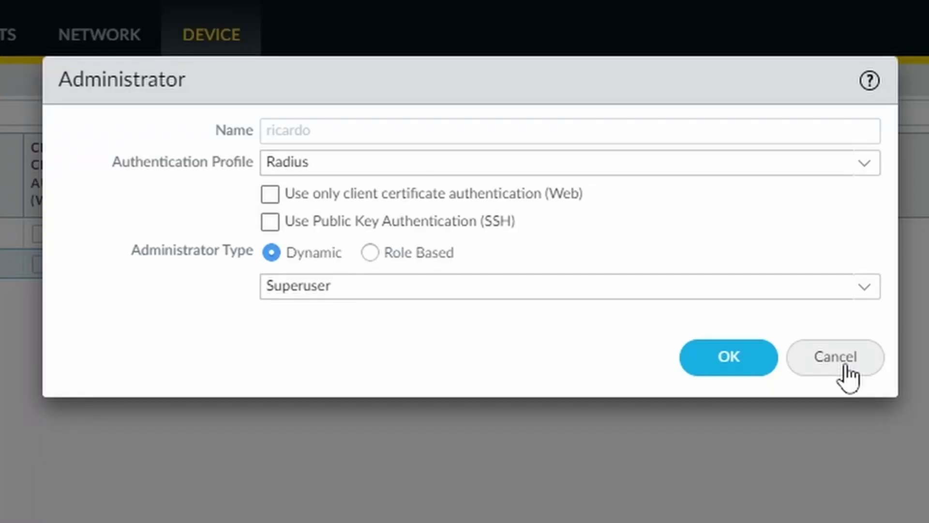
pyautogui.click(845, 375)
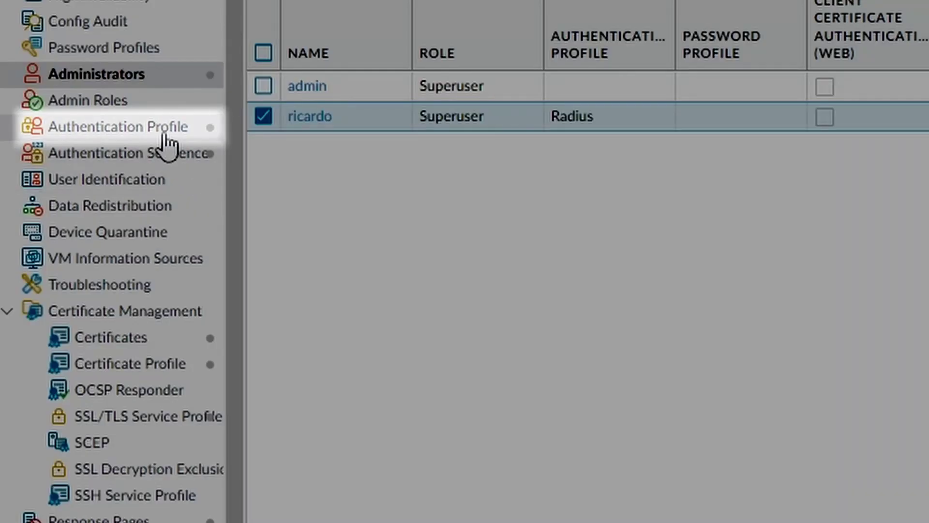
pyautogui.click(163, 136)
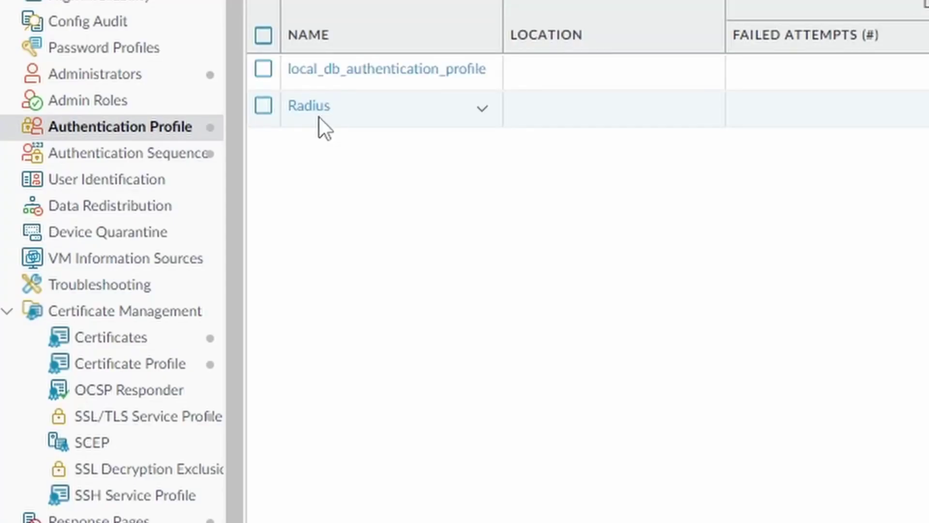
pyautogui.click(353, 118)
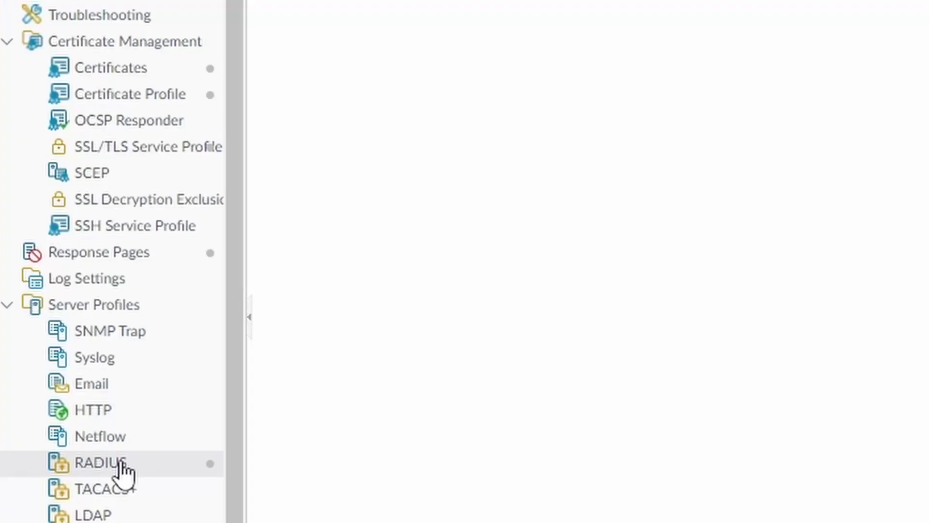
# Step: Replace the Ubuntu server's shared secret in the radius RADIUS server profile, save, and commit
pyautogui.click(139, 464)
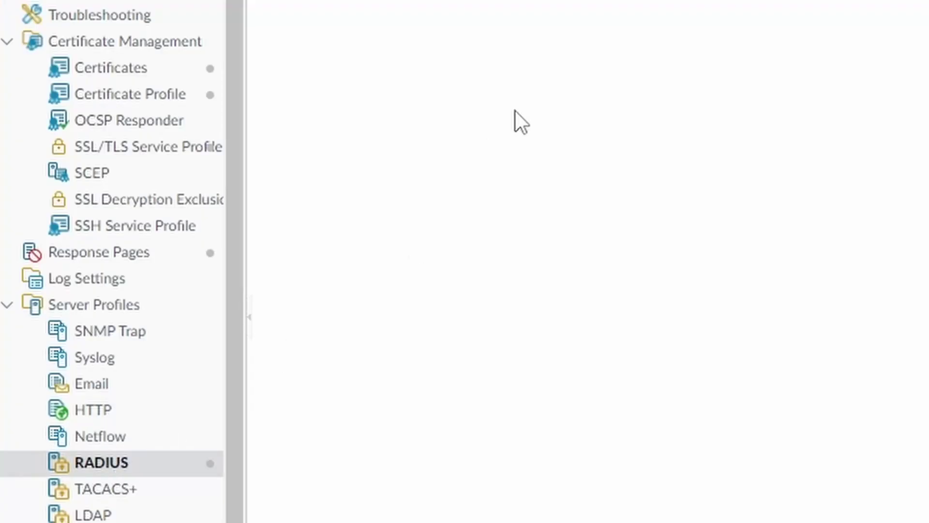
pyautogui.click(311, 100)
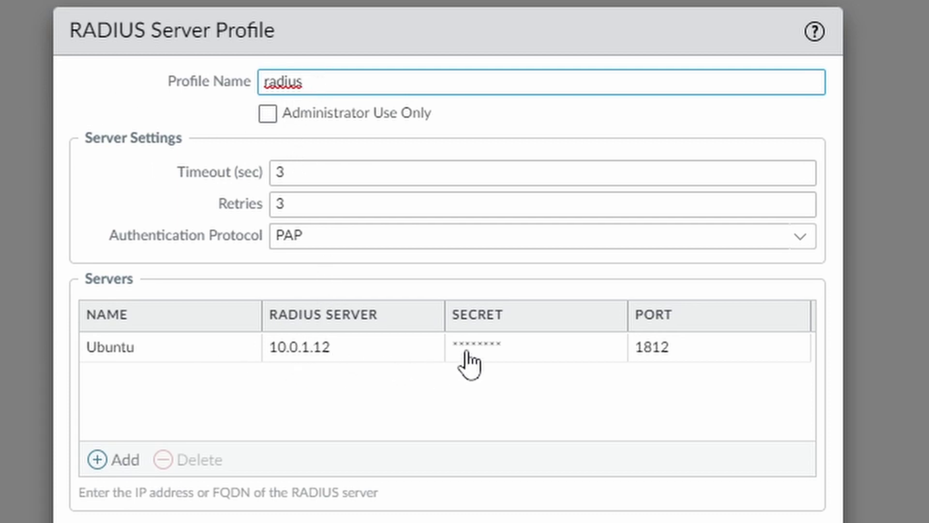
pyautogui.click(500, 345)
pyautogui.doubleClick(516, 378)
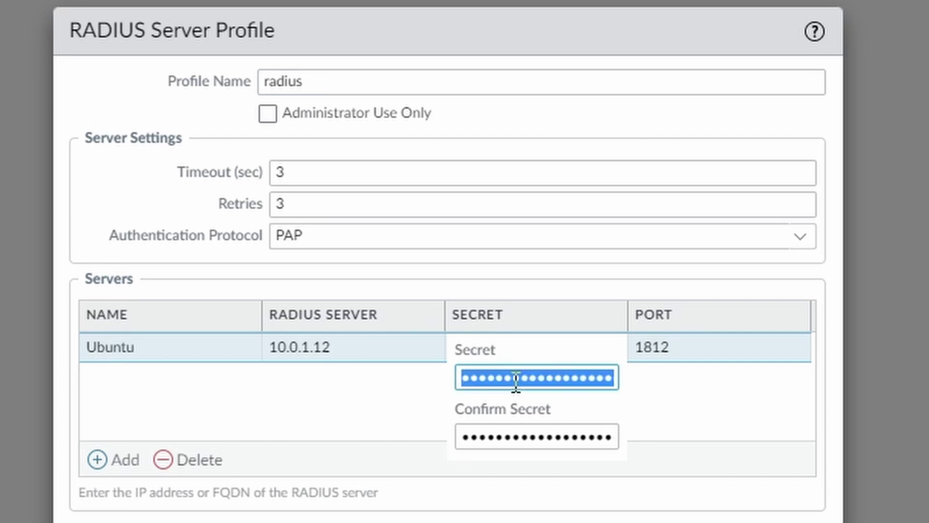
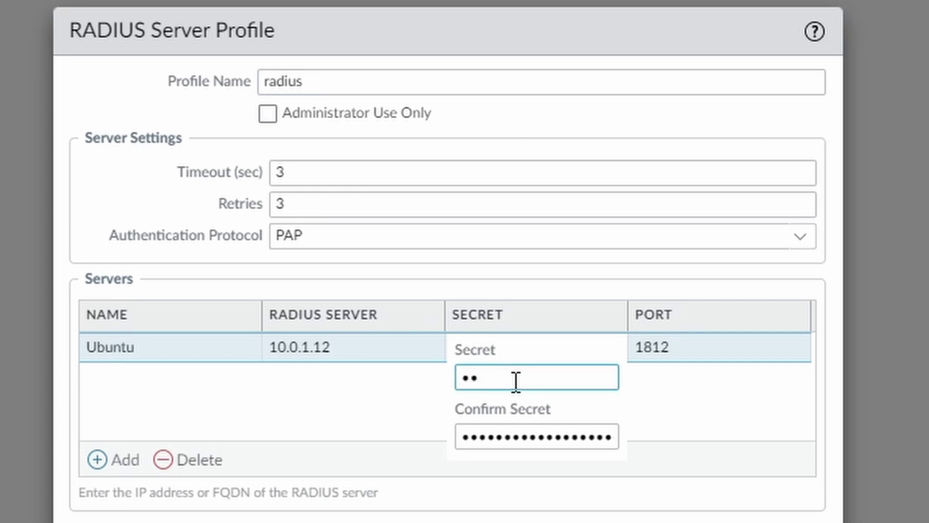
pyautogui.press('Tab')
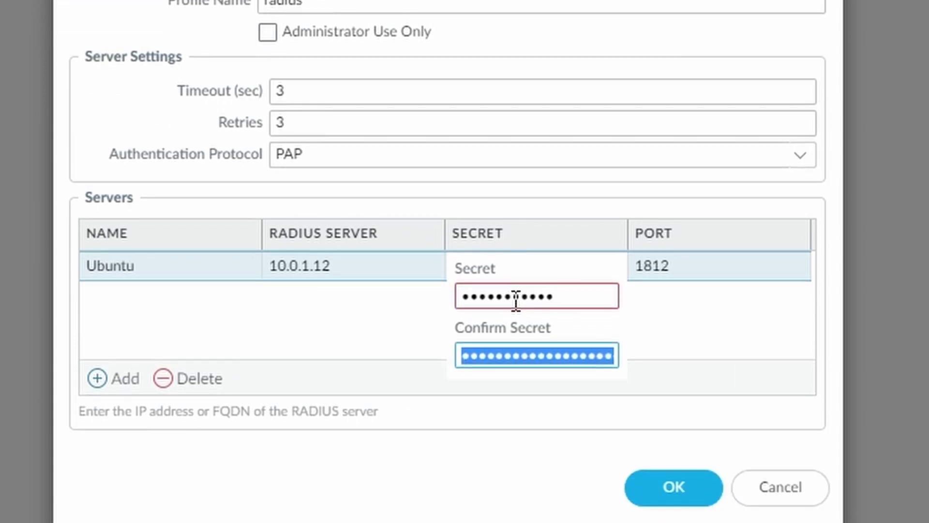
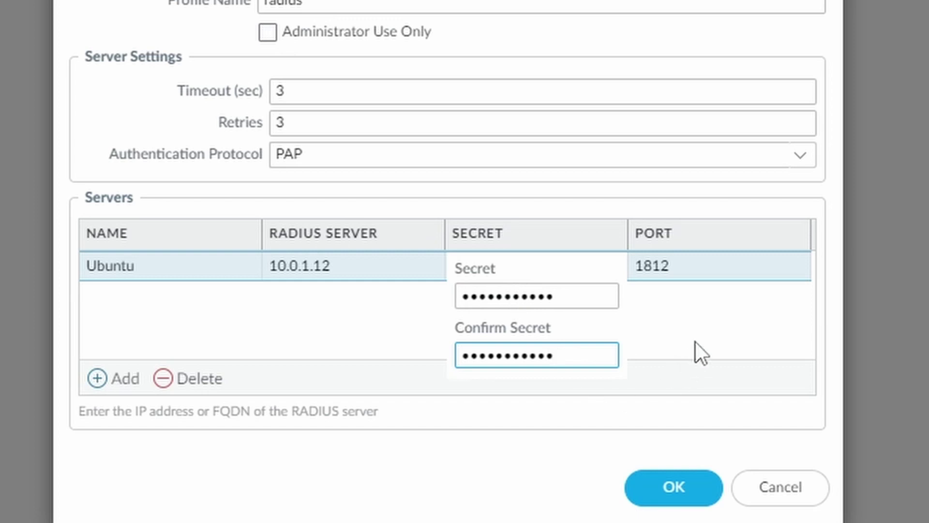
pyautogui.click(696, 342)
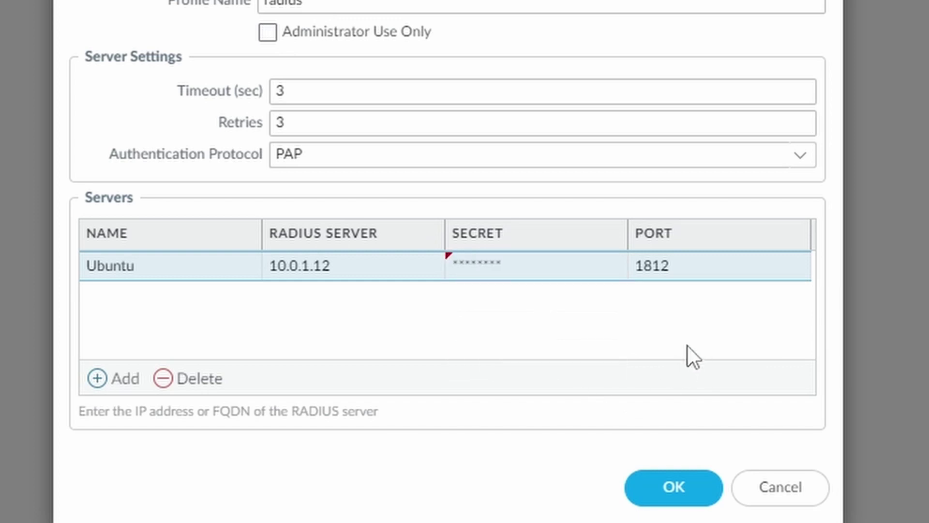
pyautogui.click(670, 496)
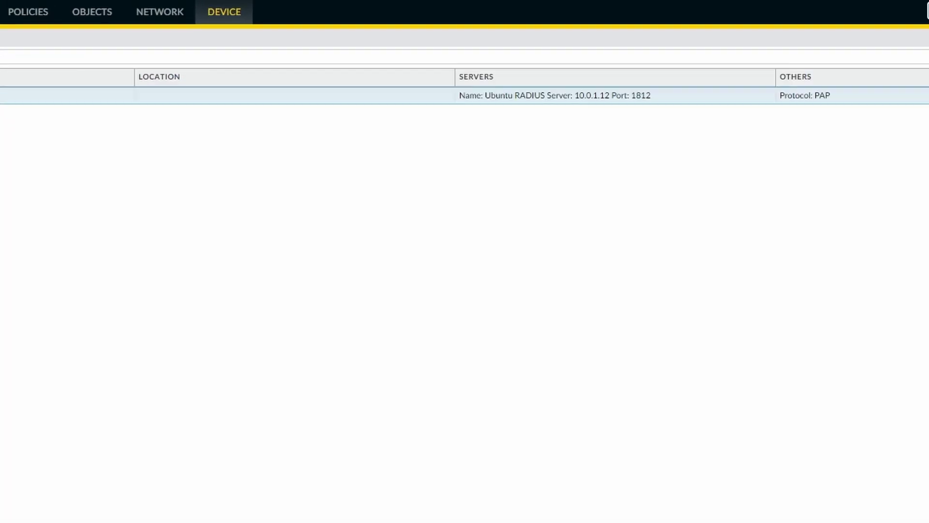
pyautogui.click(866, 9)
pyautogui.click(434, 520)
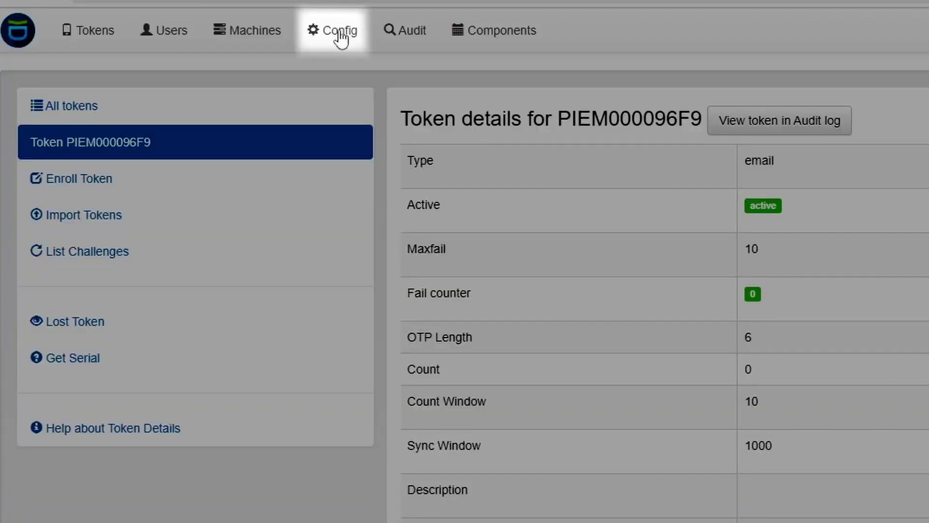
# Step: Create a new policy named OTP with scope authentication
pyautogui.click(341, 37)
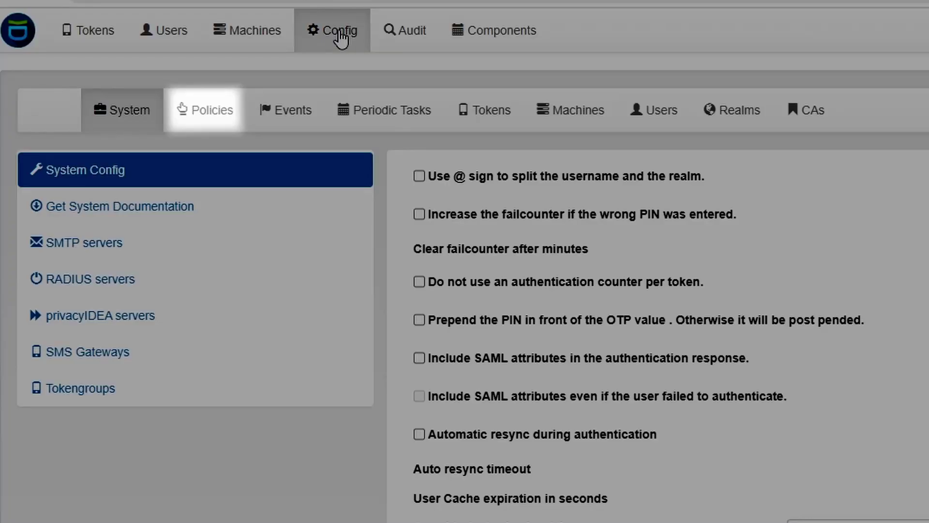
pyautogui.click(208, 115)
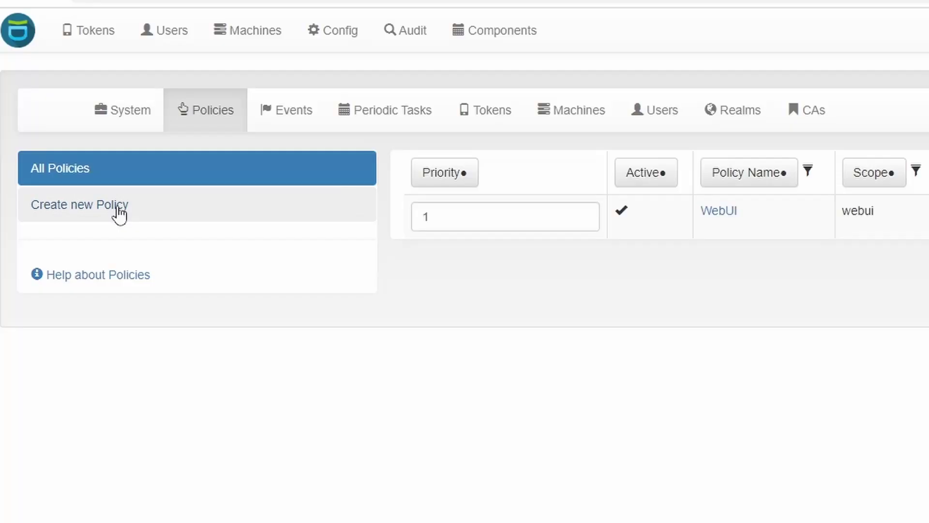
pyautogui.click(118, 213)
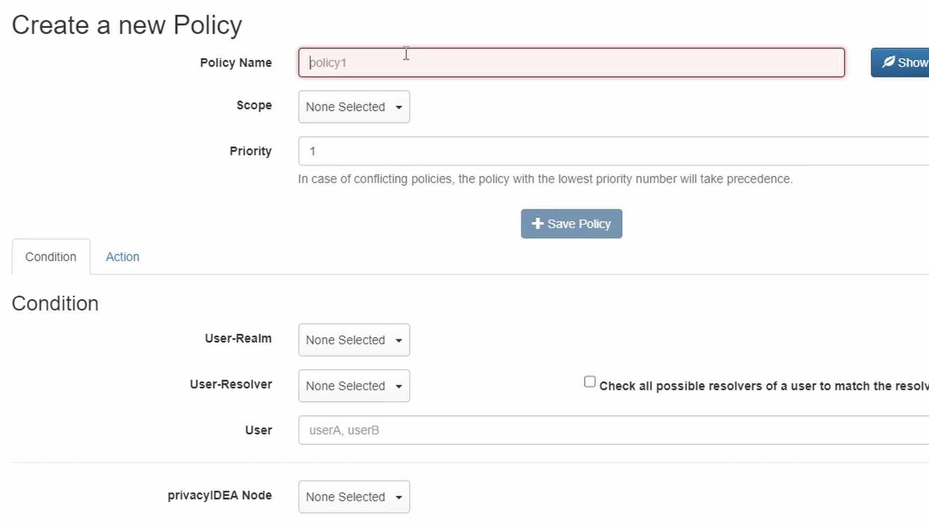
pyautogui.write('OTP')
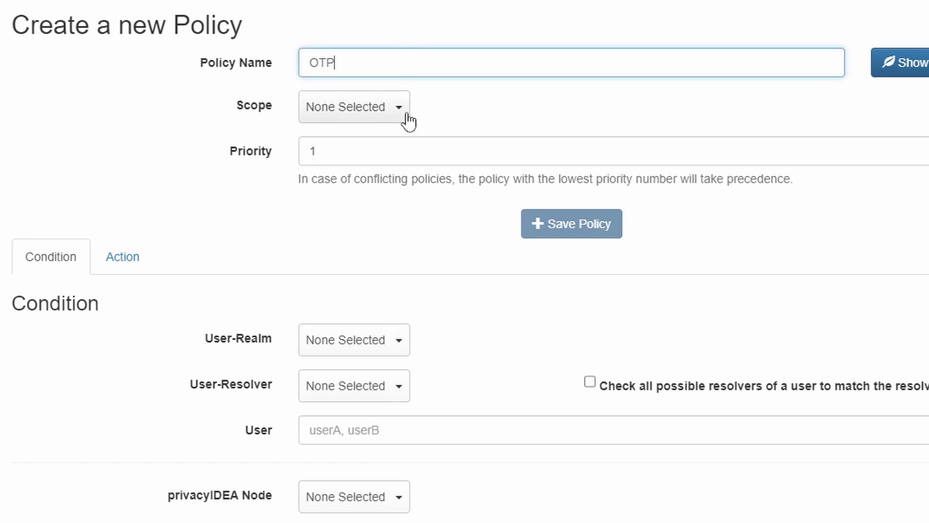
pyautogui.click(398, 116)
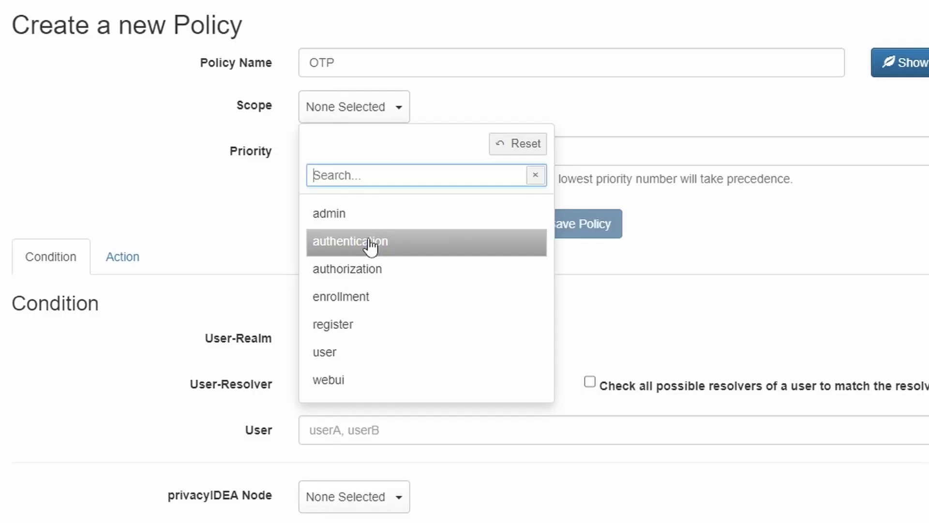
pyautogui.click(371, 242)
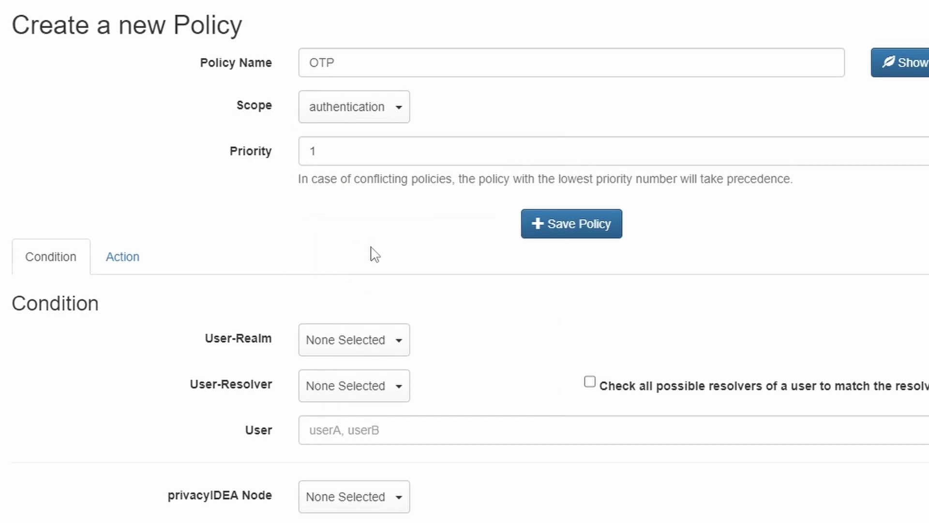
# Step: Restrict the OTP policy to realm default, resolver resolver1 and node localnode
pyautogui.scroll(-3, 373, 252)
pyautogui.click(398, 175)
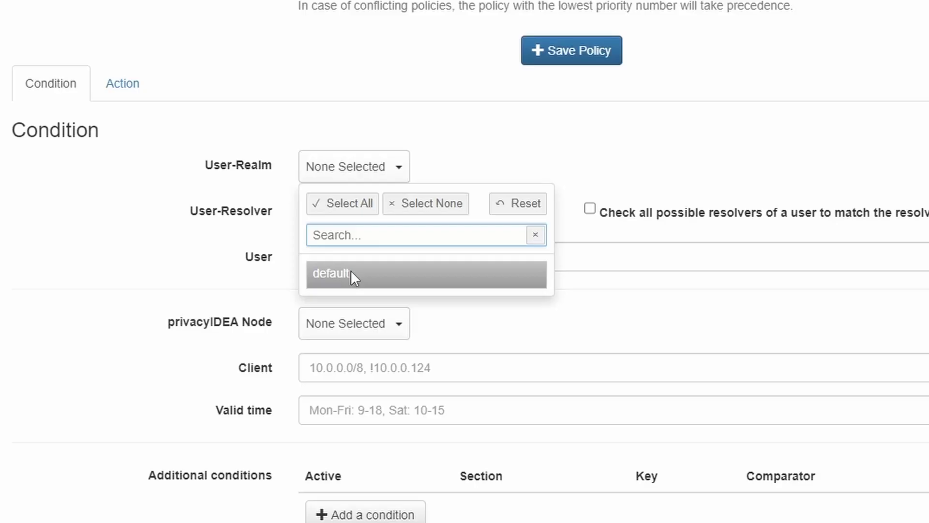
pyautogui.click(351, 270)
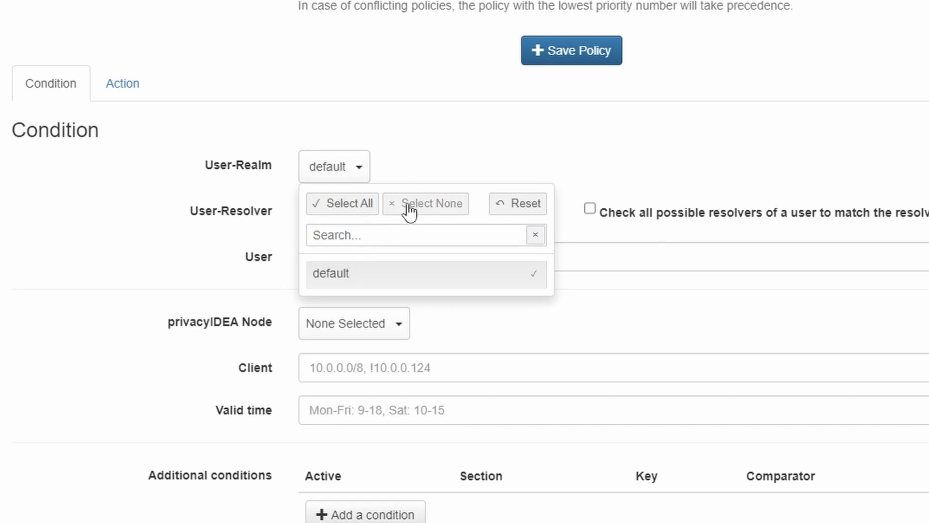
pyautogui.click(419, 193)
pyautogui.click(387, 213)
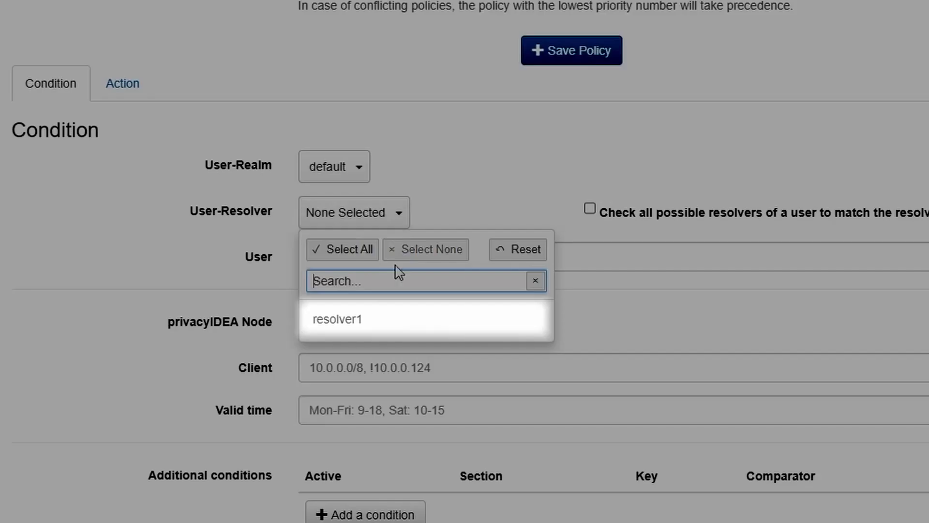
pyautogui.click(356, 321)
pyautogui.click(508, 183)
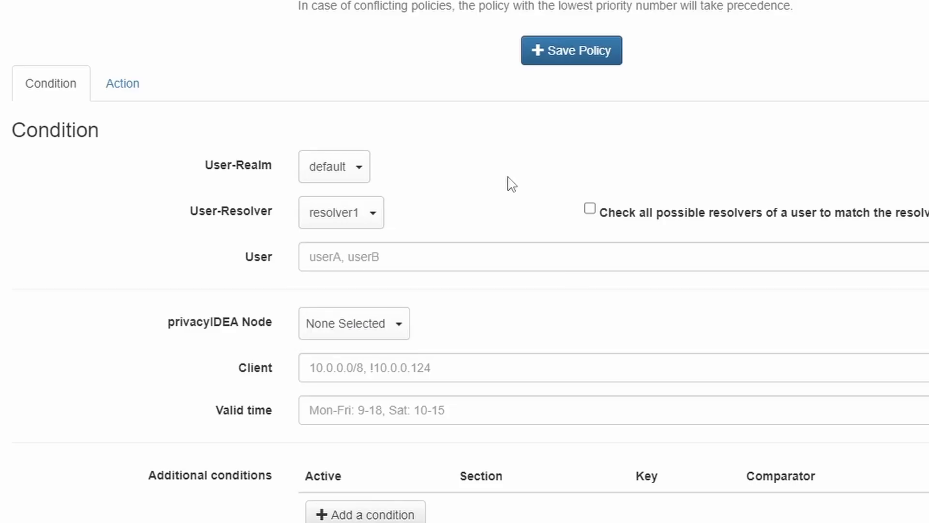
pyautogui.click(399, 324)
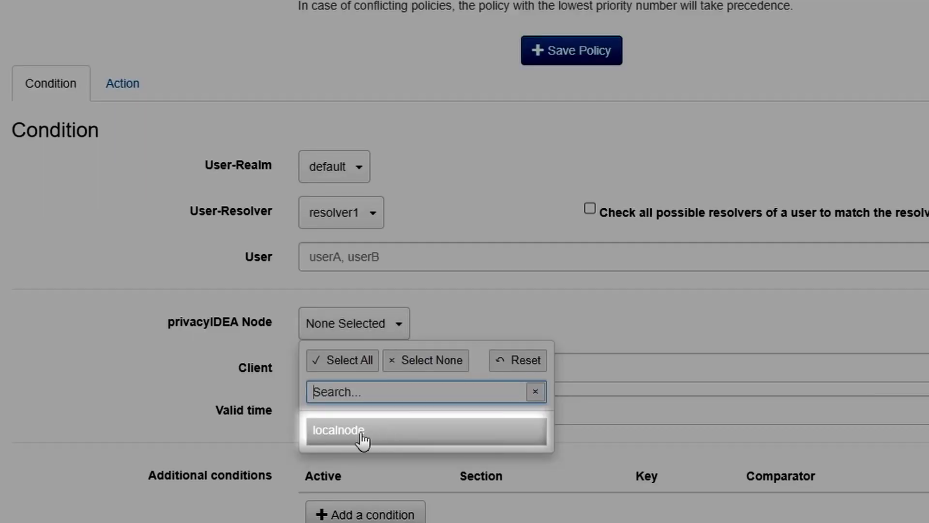
pyautogui.click(362, 436)
pyautogui.click(494, 321)
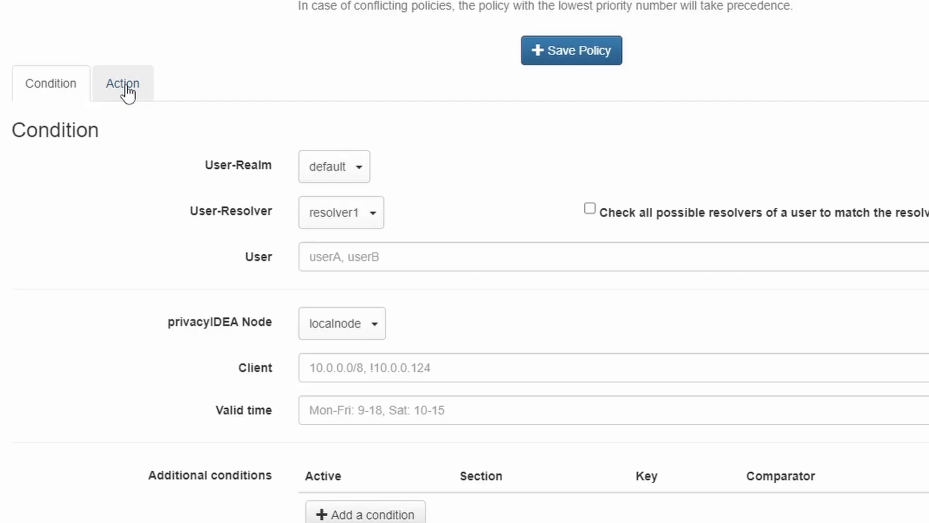
pyautogui.click(124, 87)
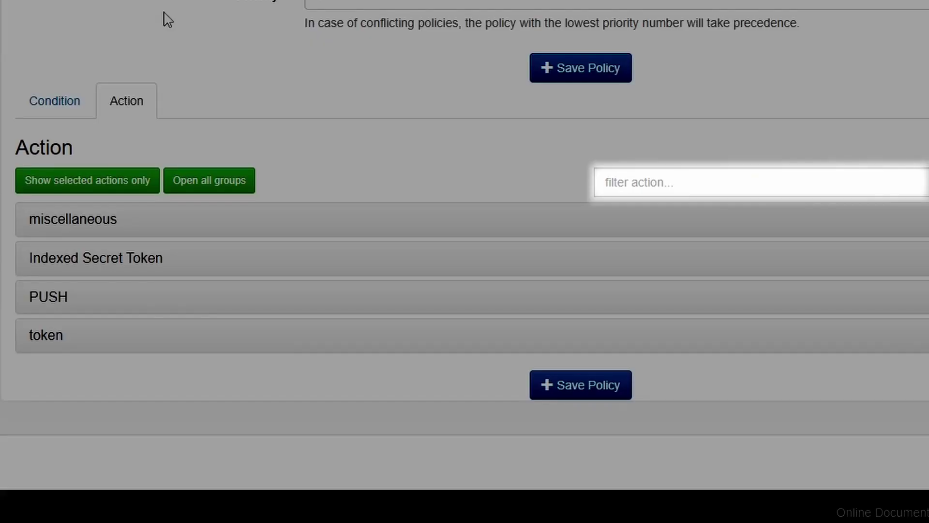
# Step: Filter actions by 'challen' and enable challenge_response for the EMAIL token type
pyautogui.click(696, 184)
pyautogui.write('challen')
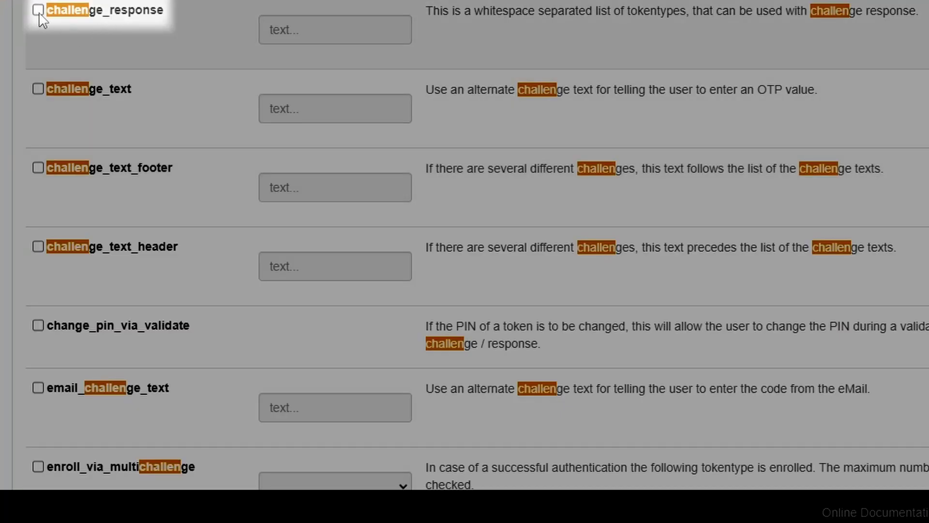
pyautogui.click(37, 10)
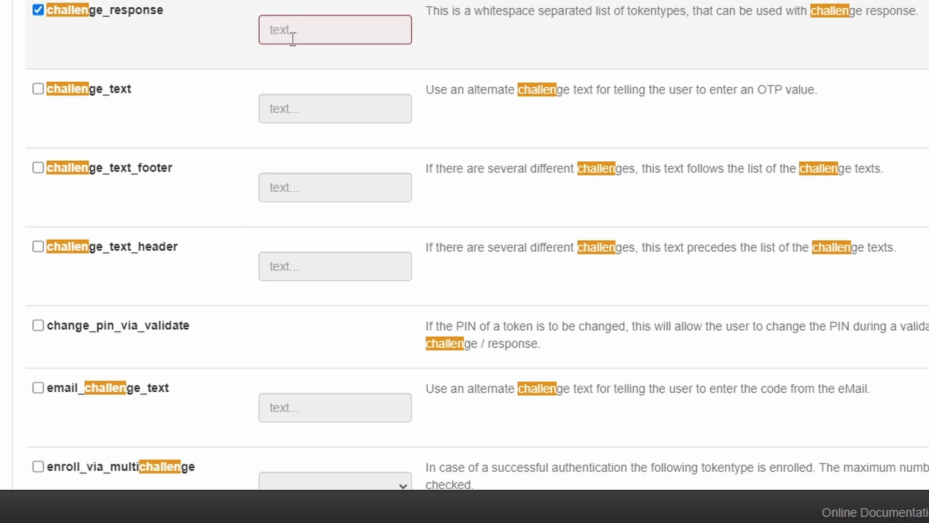
pyautogui.click(321, 34)
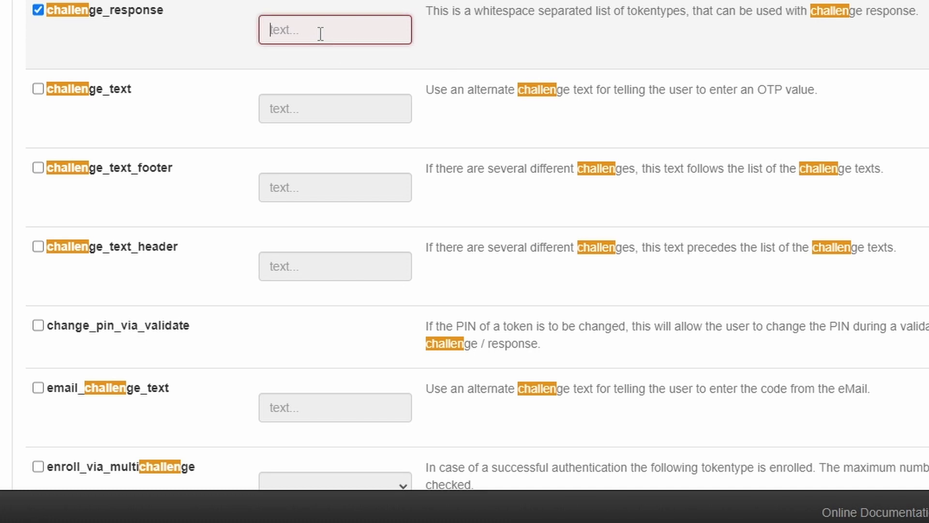
pyautogui.write('EMAIL')
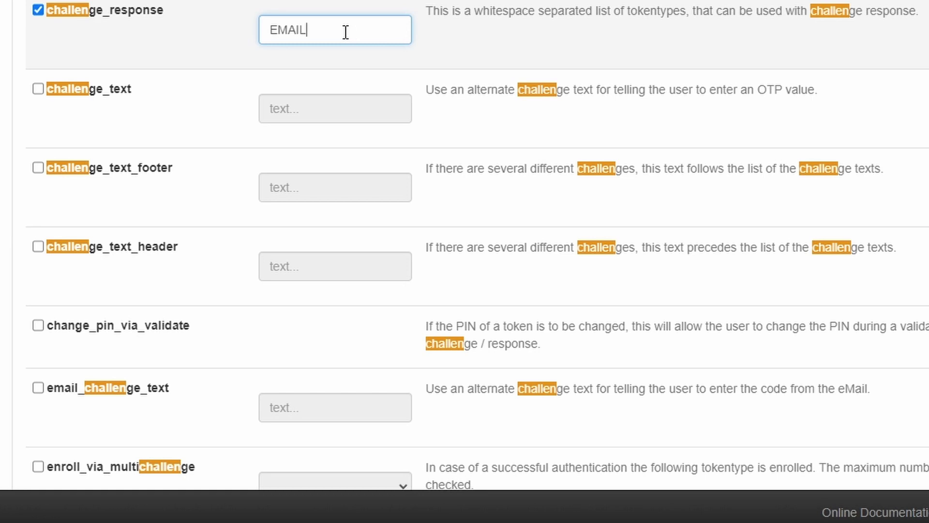
pyautogui.write('TOTP')
pyautogui.press('BackSpace')
pyautogui.press('BackSpace')
pyautogui.press('BackSpace')
pyautogui.press('BackSpace')
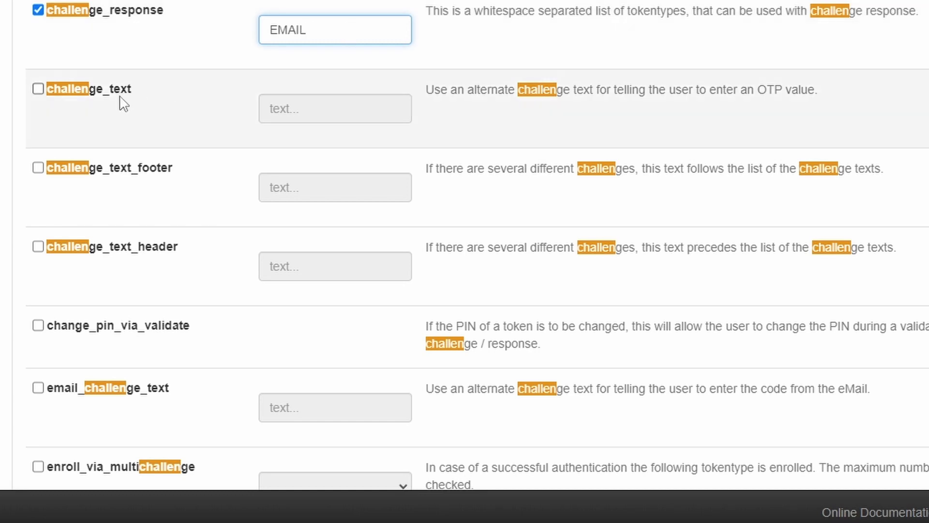
pyautogui.click(38, 91)
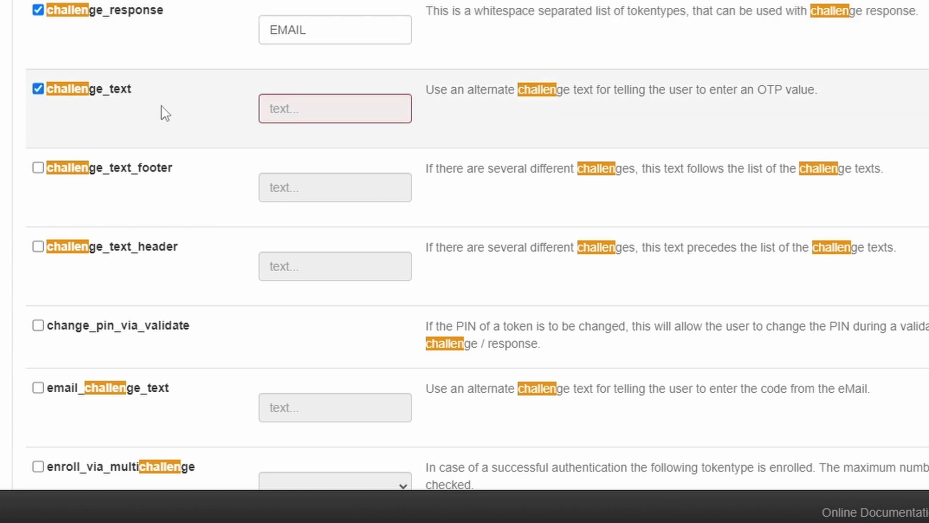
pyautogui.click(38, 89)
pyautogui.scroll(-3, 104, 125)
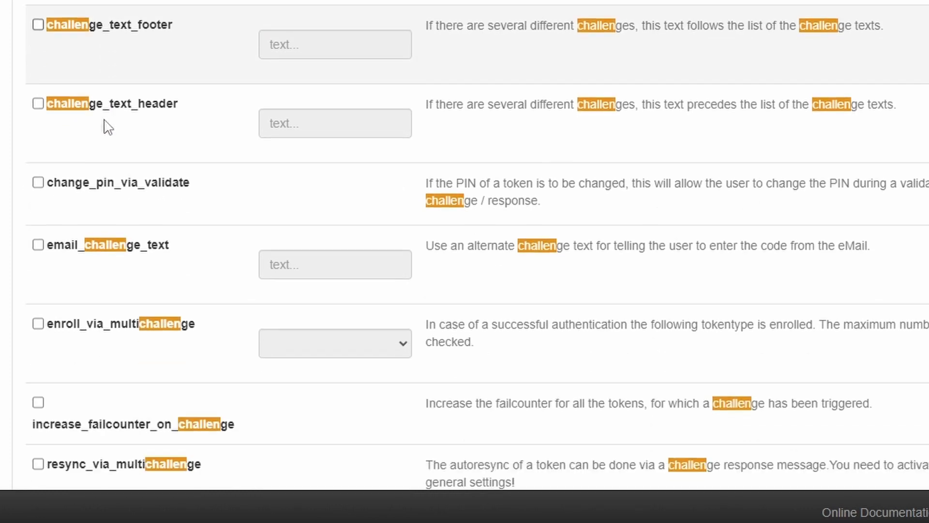
pyautogui.scroll(-2, 107, 127)
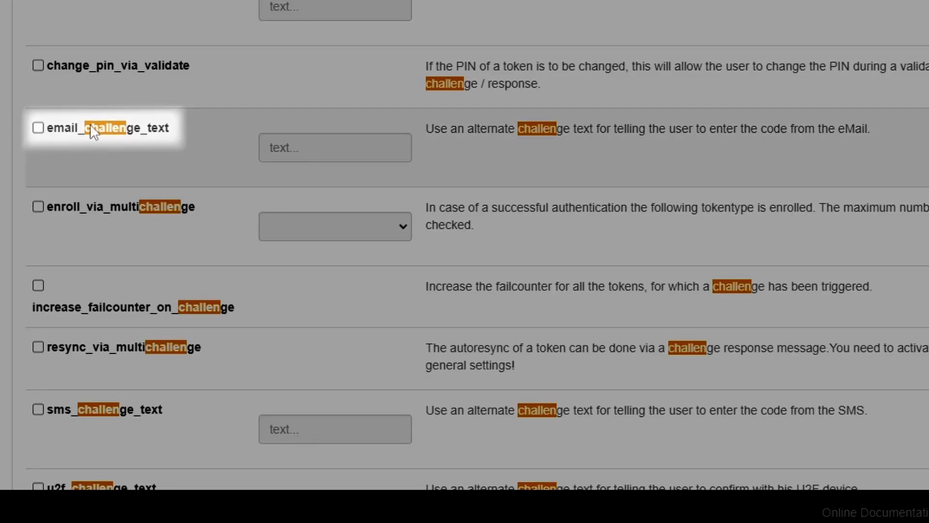
# Step: Enable email_challenge_text with the prompt 'Please enter the code you received per e-mail'
pyautogui.click(38, 128)
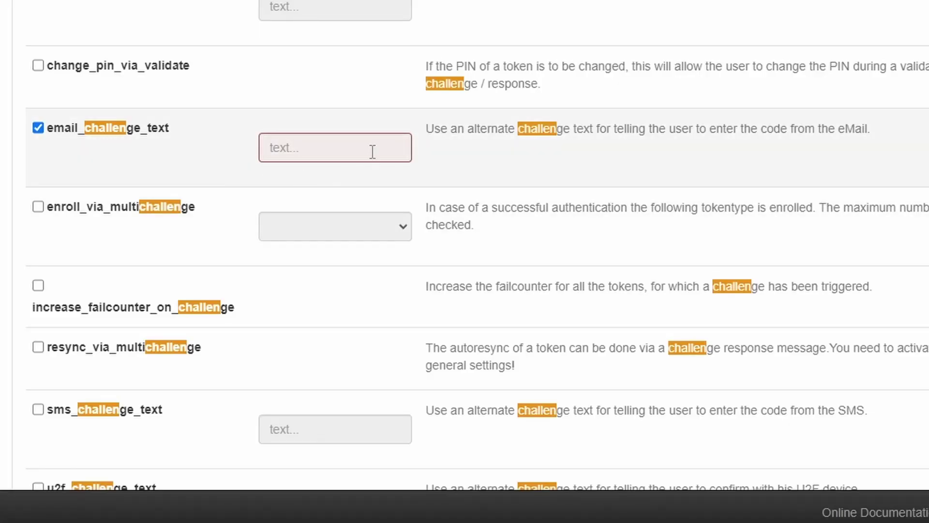
pyautogui.click(373, 151)
pyautogui.write('P')
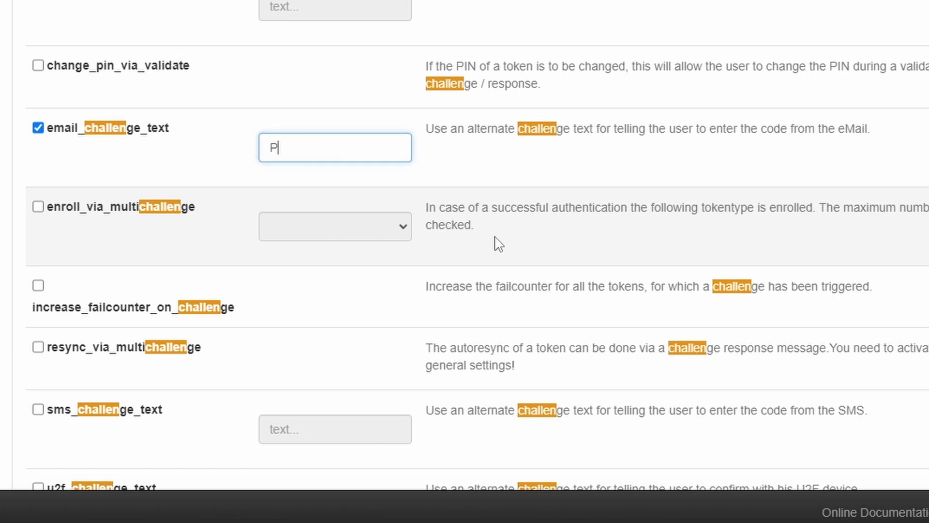
pyautogui.write('lease enter the co')
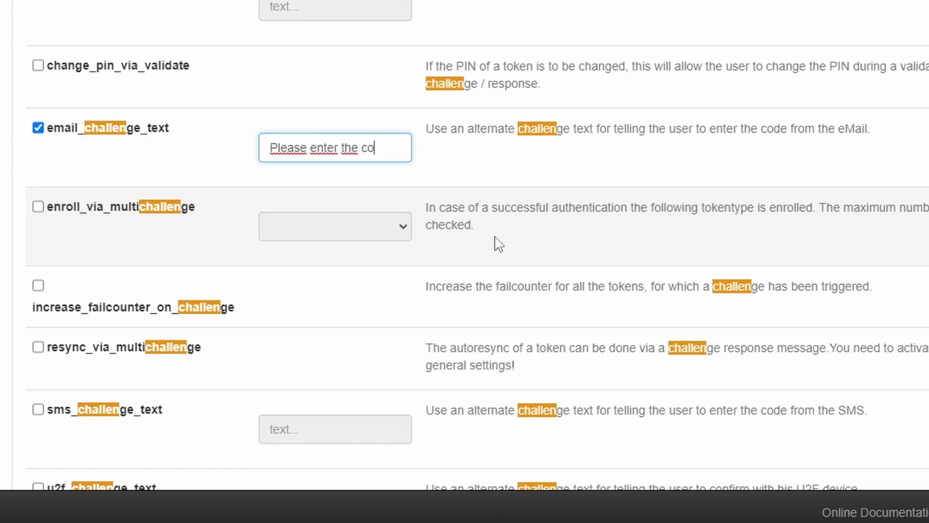
pyautogui.write('de you rece')
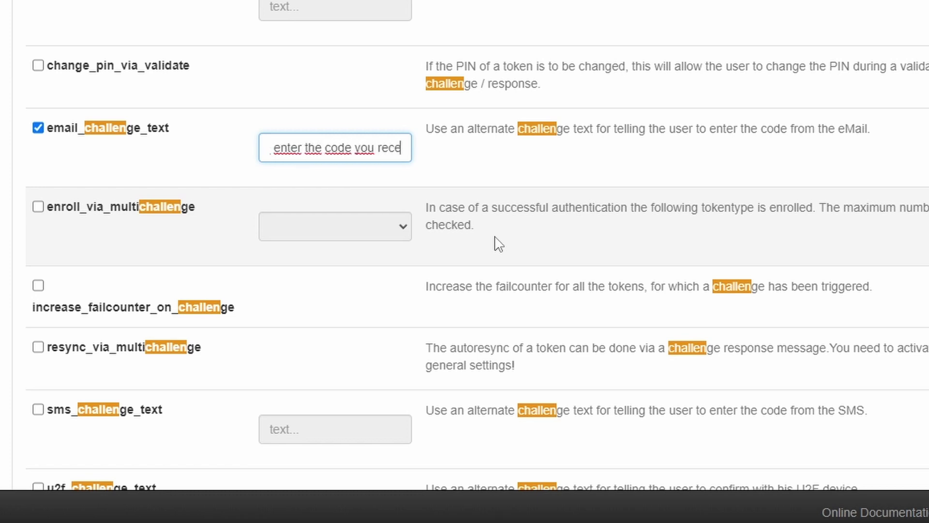
pyautogui.write('ived pe')
pyautogui.write('r Email')
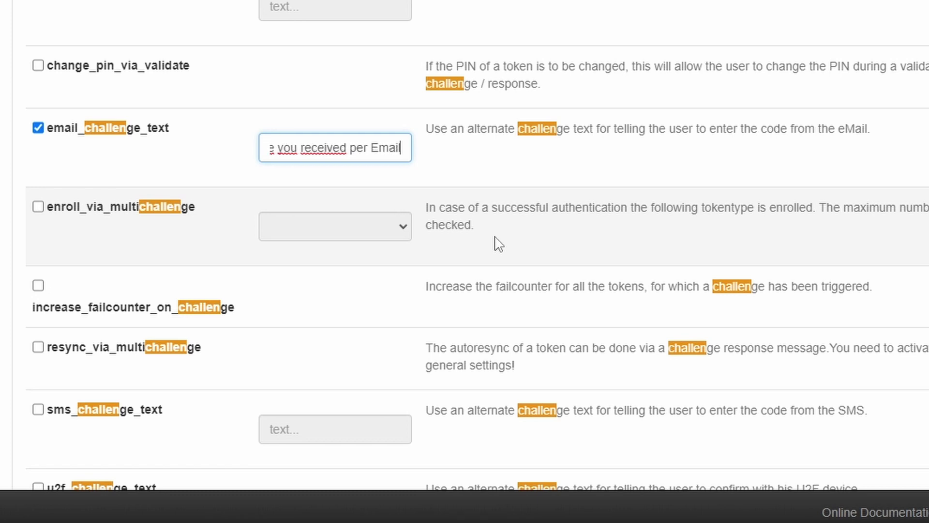
pyautogui.hotkey('ctrl', 'Left')
pyautogui.press('Delete')
pyautogui.write('e')
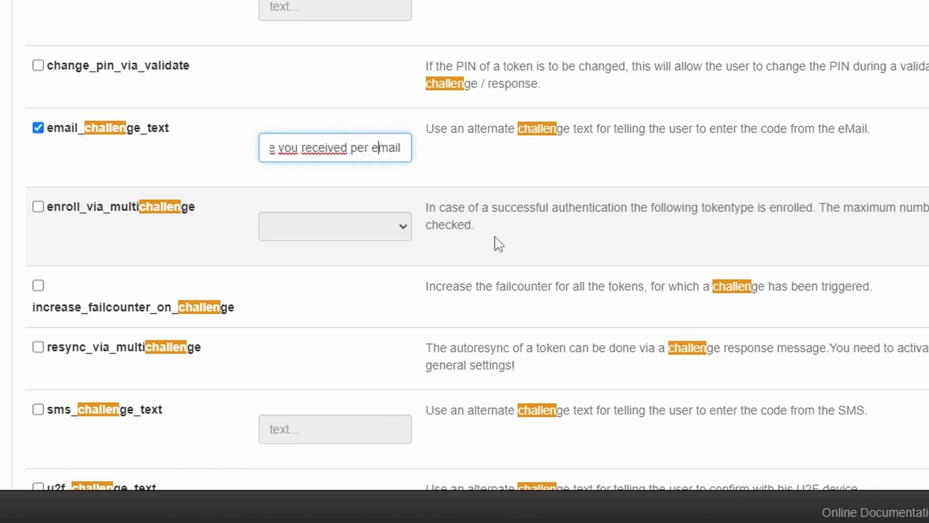
pyautogui.write('-')
pyautogui.scroll(2, 228, 3)
pyautogui.scroll(-1, 226, 4)
pyautogui.scroll(1, 226, 4)
pyautogui.scroll(2, 225, 4)
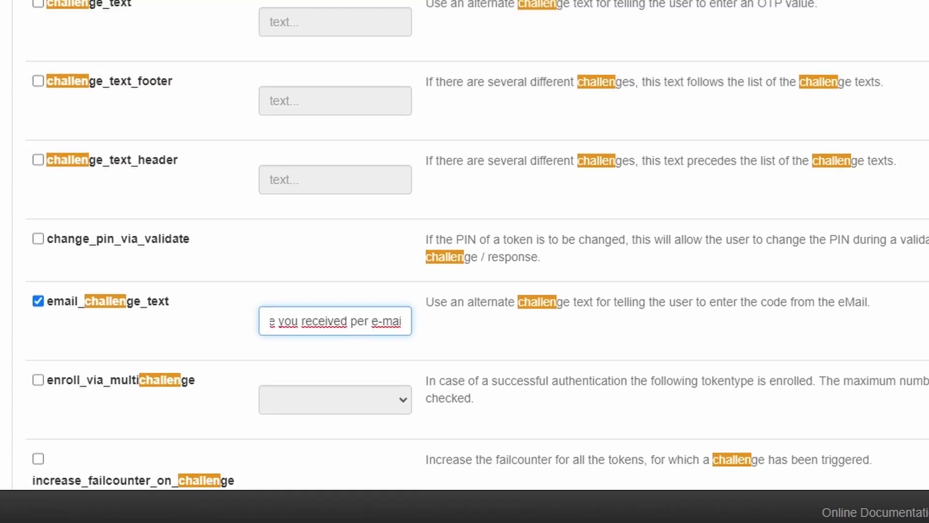
pyautogui.scroll(3, 225, 4)
pyautogui.moveTo(814, 31); pyautogui.dragTo(731, 39)
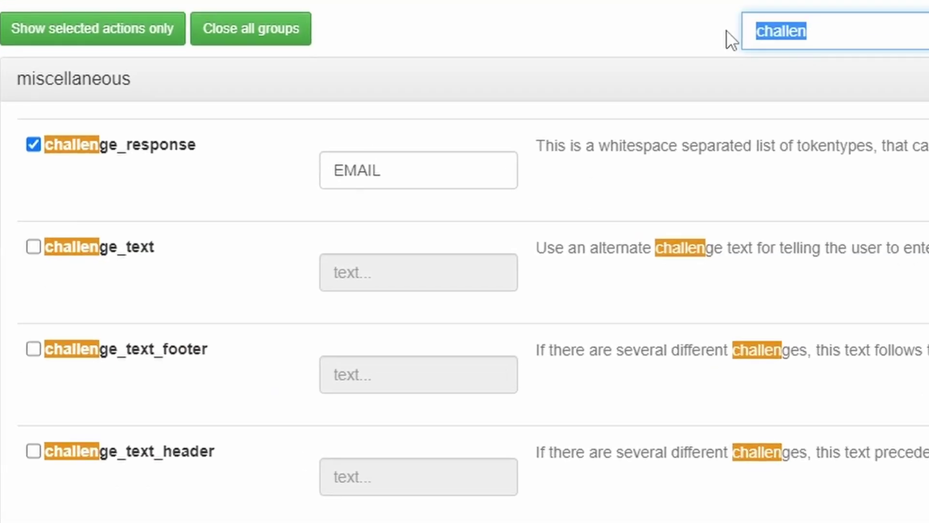
# Step: Filter actions by 'email' and enable emailsubject with '{I think you just received a OTP'
pyautogui.write('email')
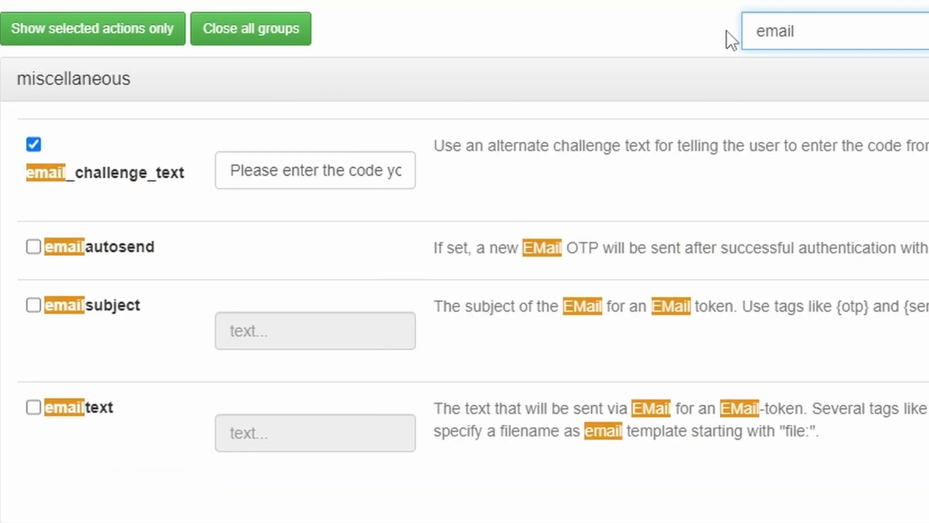
pyautogui.click(33, 305)
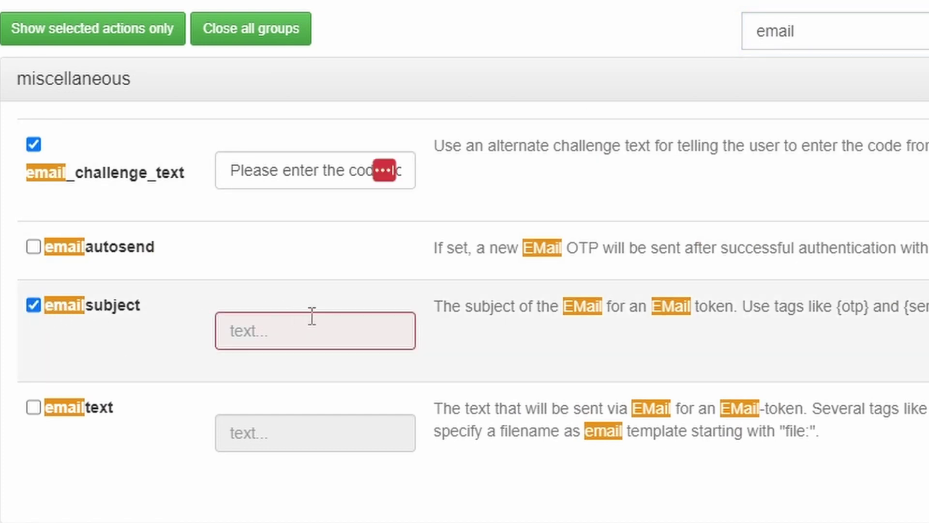
pyautogui.click(299, 327)
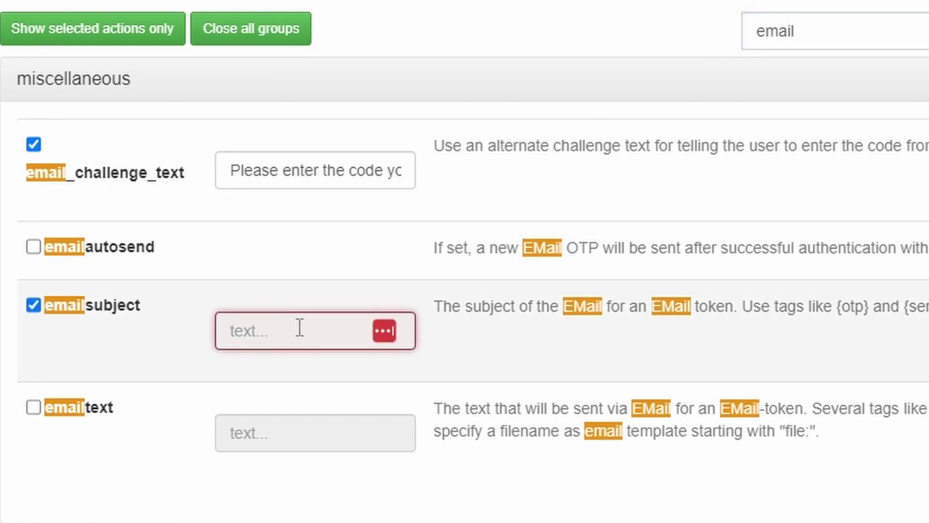
pyautogui.write('{I think you jus')
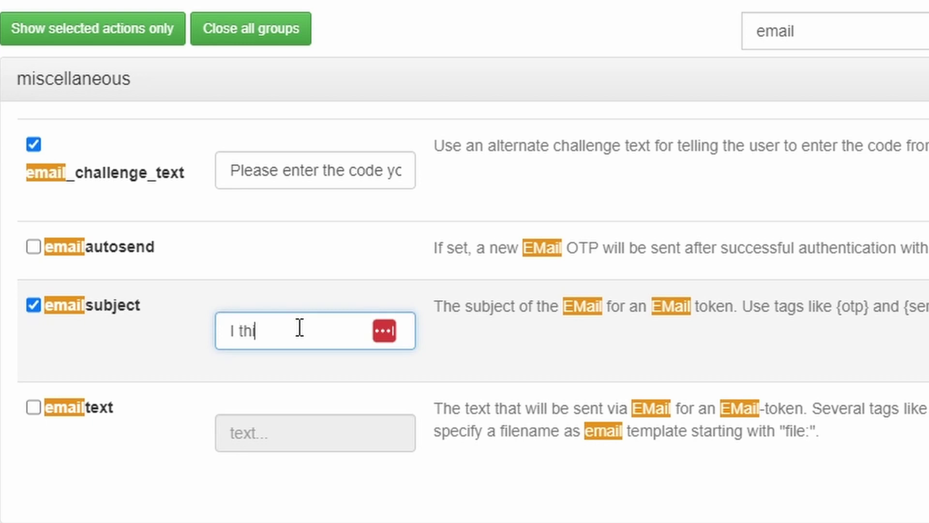
pyautogui.write('t r')
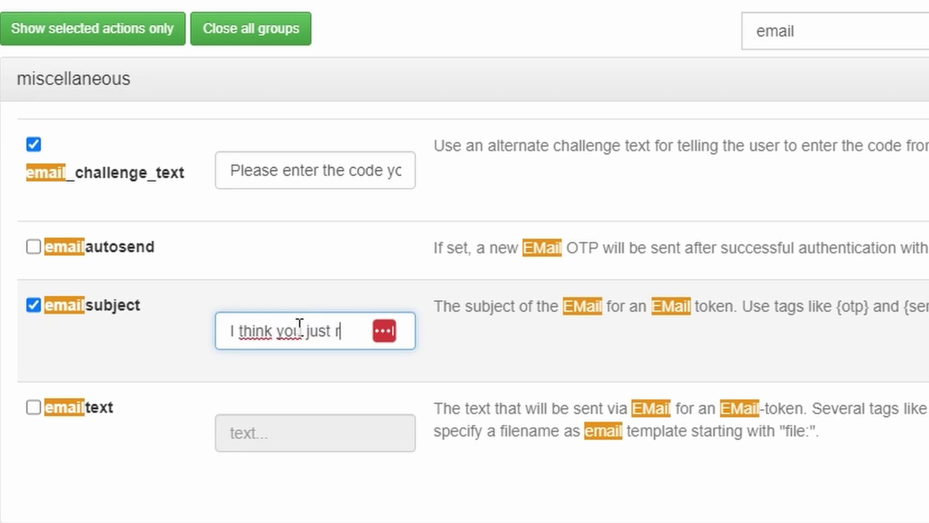
pyautogui.write('eceive')
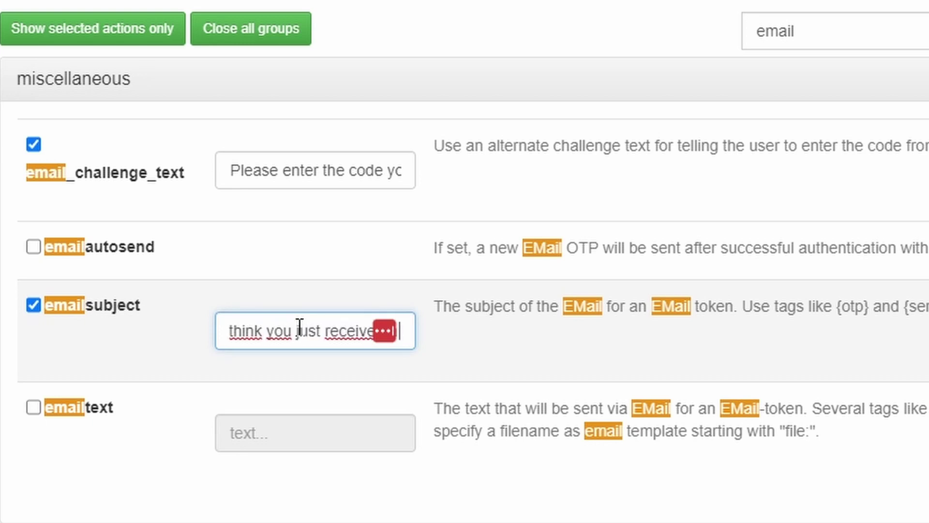
pyautogui.write('d a OTP')
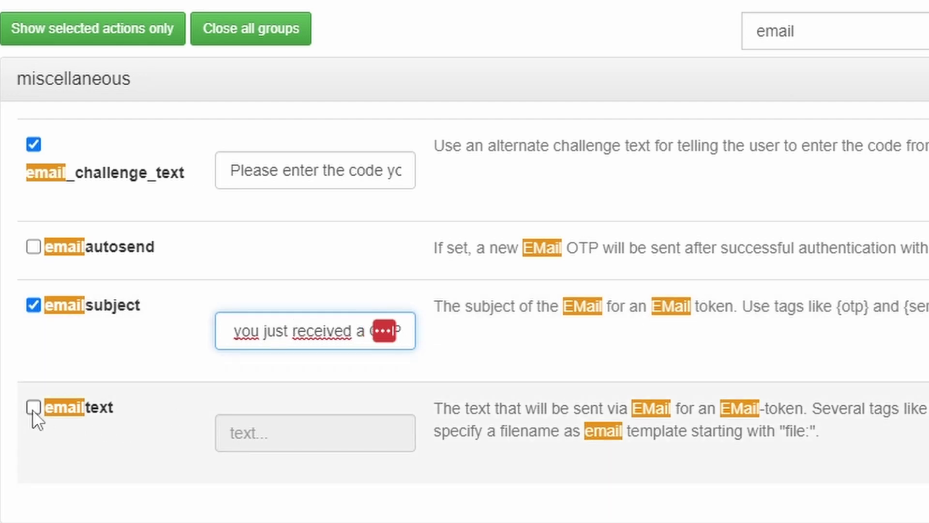
# Step: Enable emailtext with body '{otp} is the OTP you received', then filter actions by 'otp'
pyautogui.click(33, 408)
pyautogui.click(270, 432)
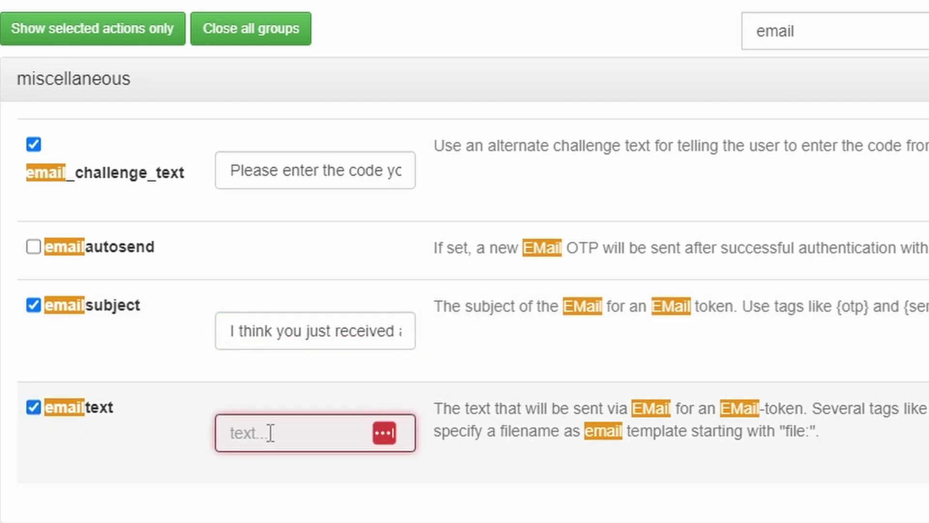
pyautogui.write('{')
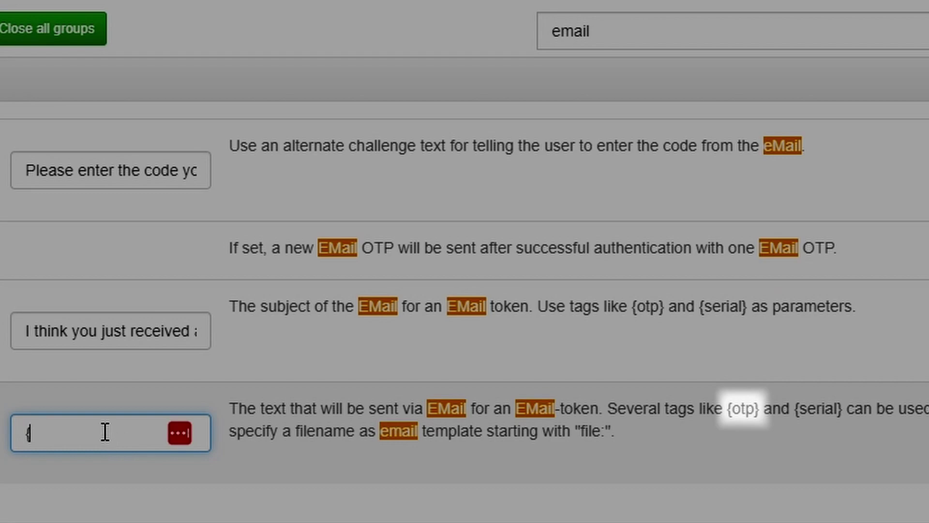
pyautogui.write('otp')
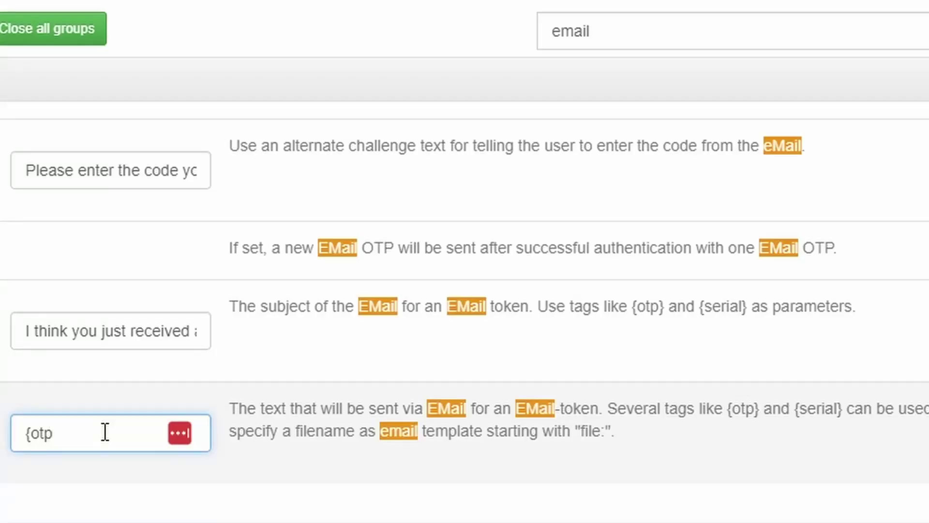
pyautogui.write('} is the OTP')
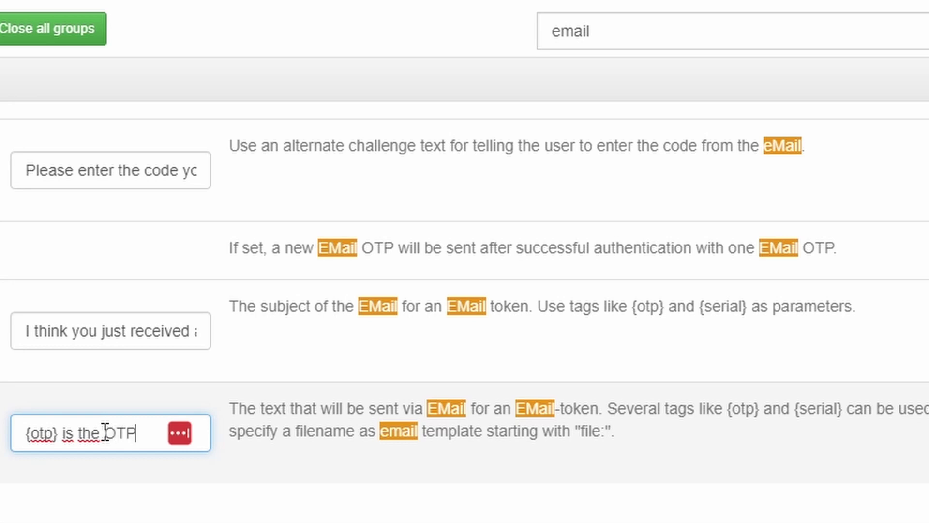
pyautogui.write(' you')
pyautogui.write(' received,')
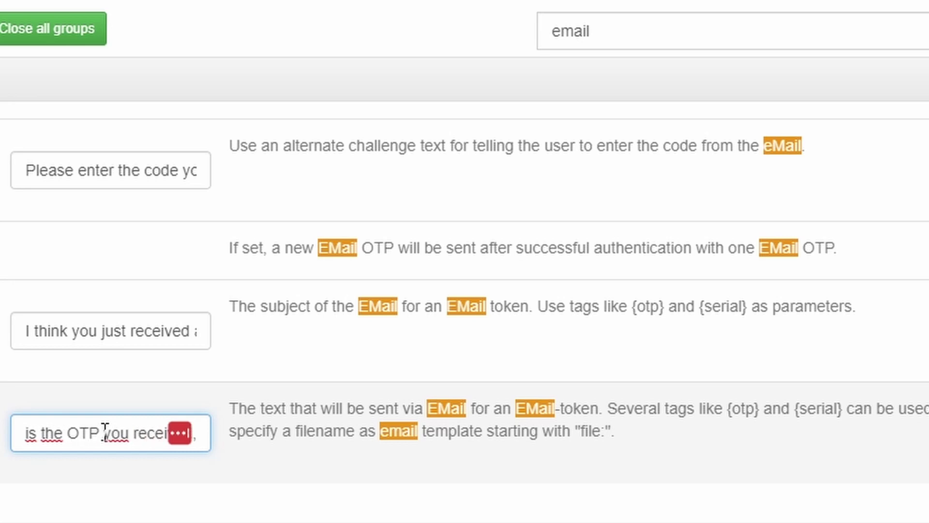
pyautogui.press('BackSpace')
pyautogui.click(67, 436)
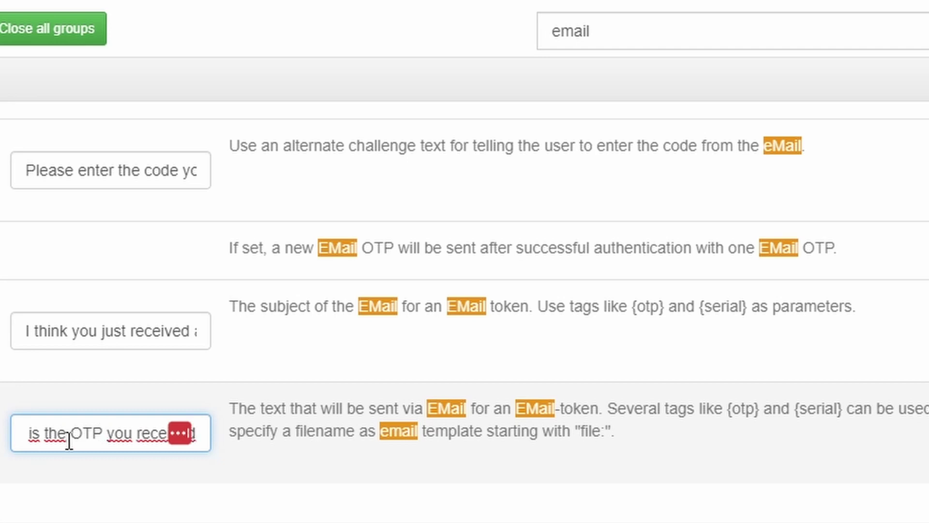
pyautogui.press('Home')
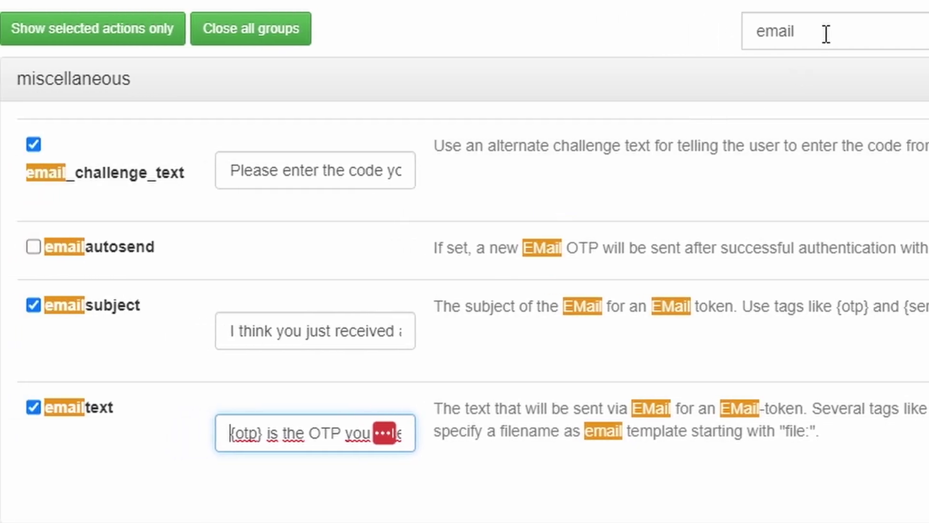
pyautogui.doubleClick(619, 31)
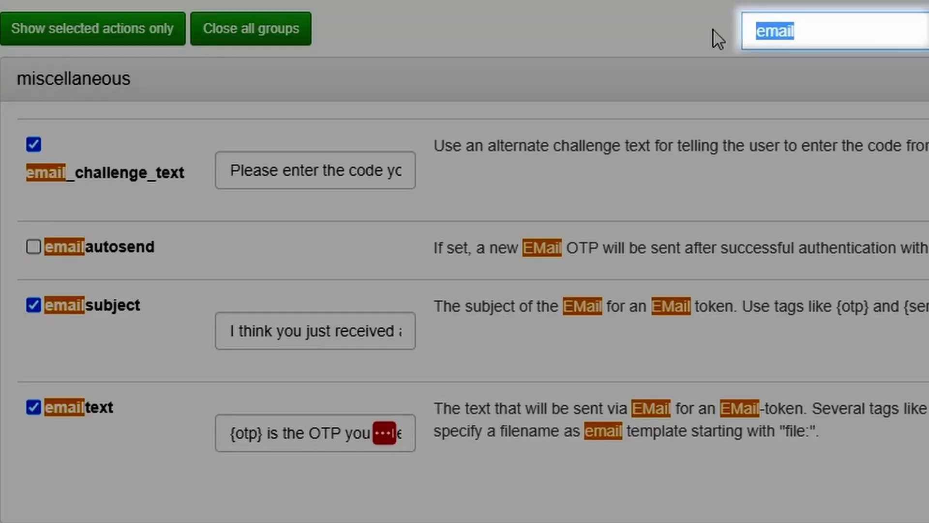
pyautogui.write('otp')
pyautogui.scroll(-3, 152, 315)
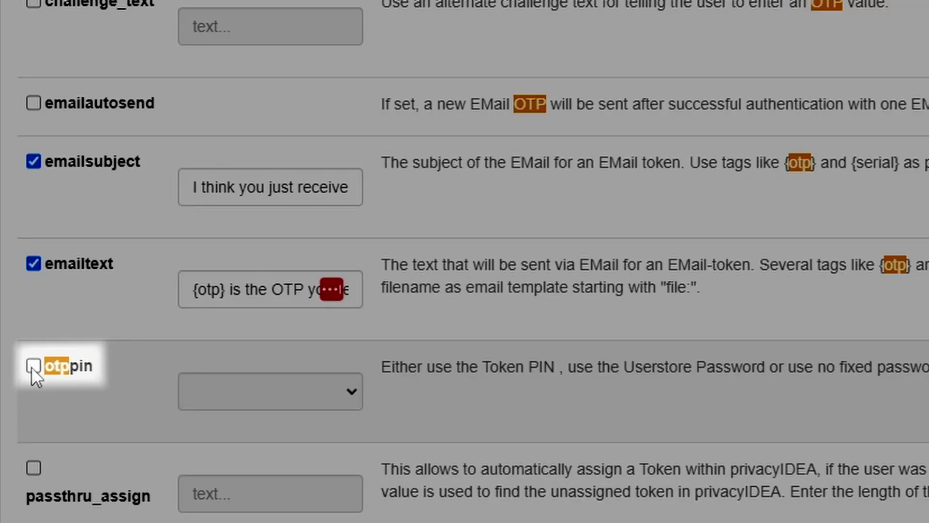
# Step: Enable the otppin action with the userstore PIN mode and save the OTP policy
pyautogui.click(32, 366)
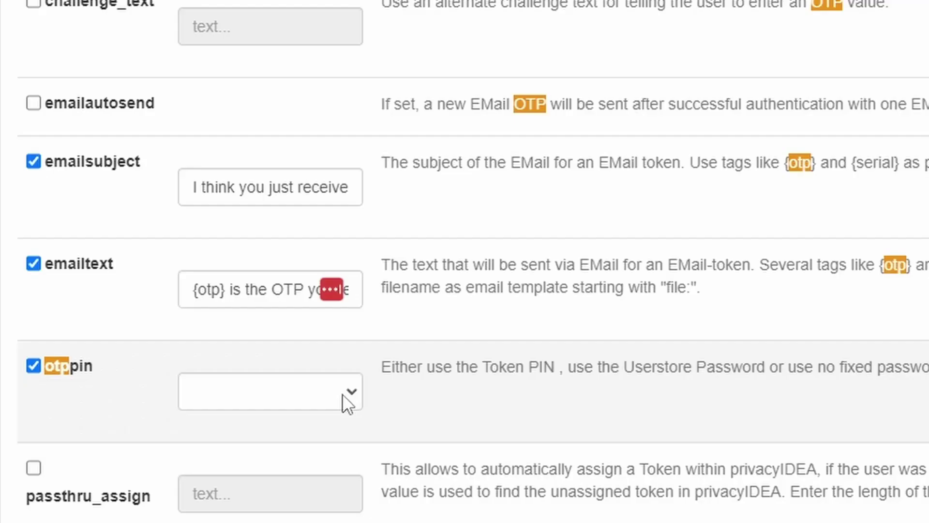
pyautogui.click(346, 393)
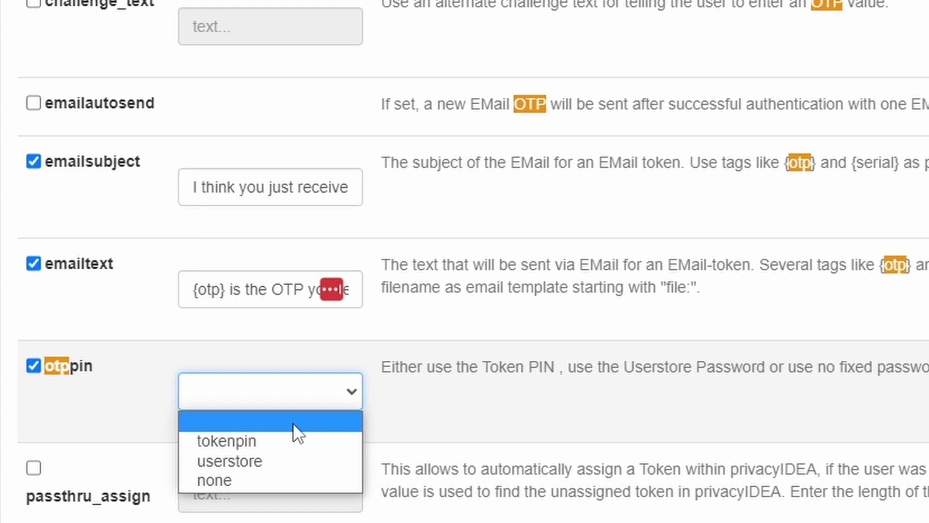
pyautogui.click(283, 460)
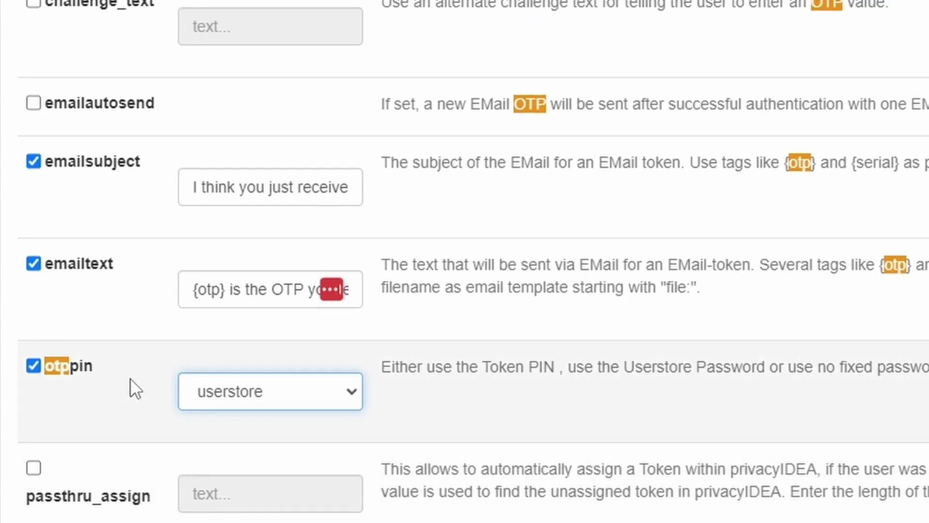
pyautogui.scroll(1, 130, 386)
pyautogui.scroll(-5, 130, 386)
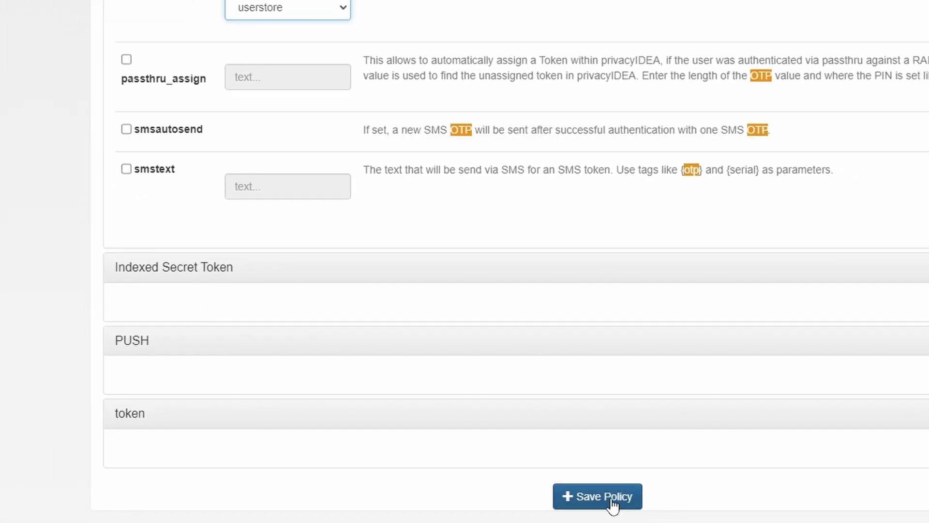
pyautogui.click(610, 497)
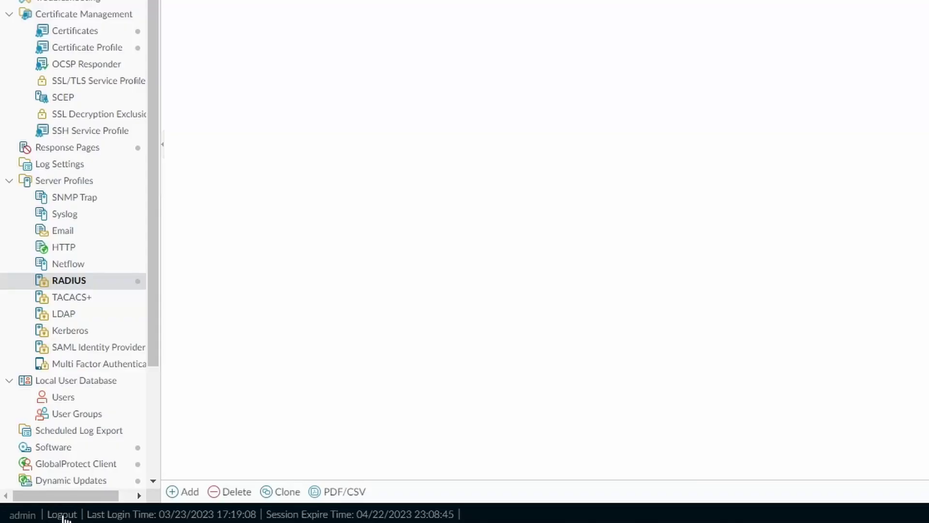
# Step: Log out of PAN-OS and sign back in with the admin username and password
pyautogui.click(62, 514)
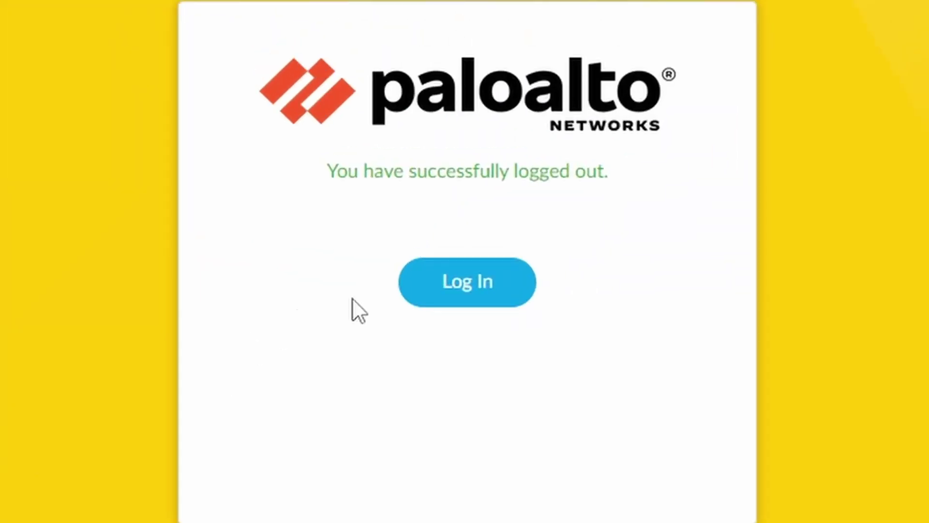
pyautogui.click(467, 286)
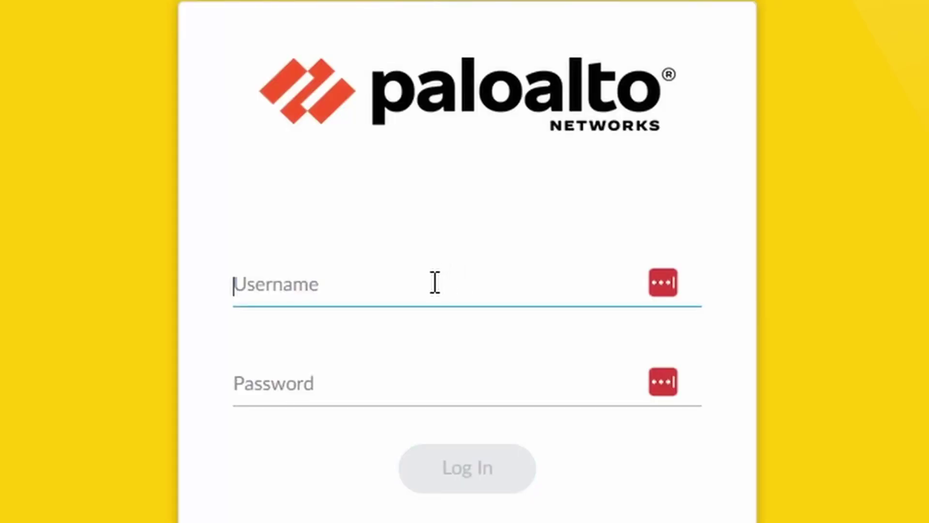
pyautogui.write('ricardo')
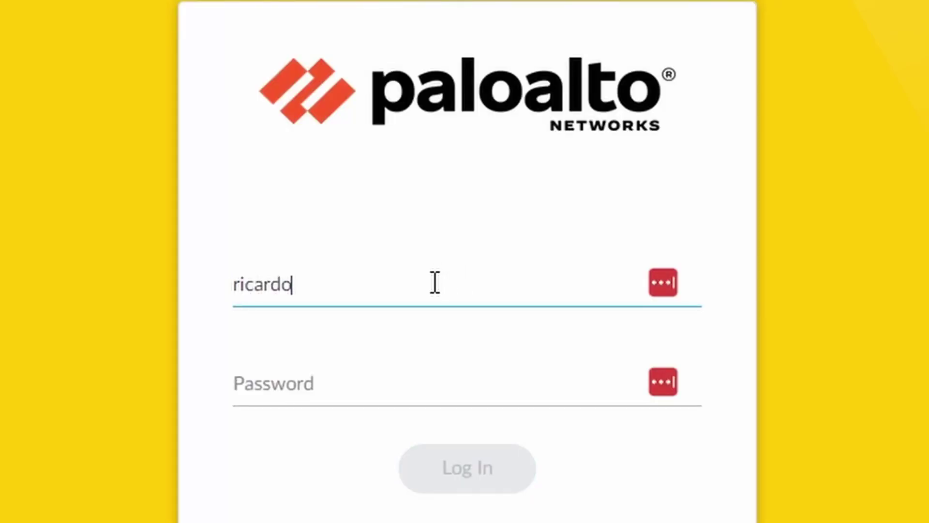
pyautogui.press('Tab')
pyautogui.write('****')
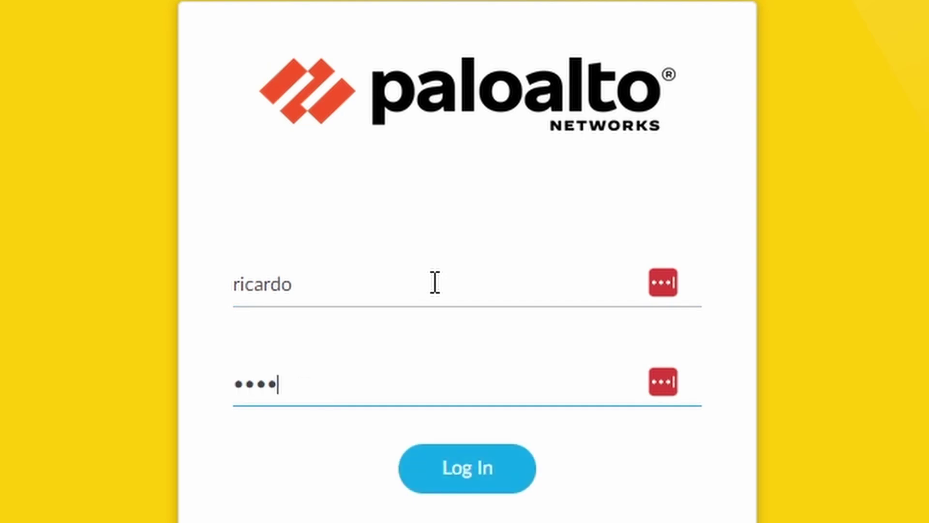
pyautogui.write('***')
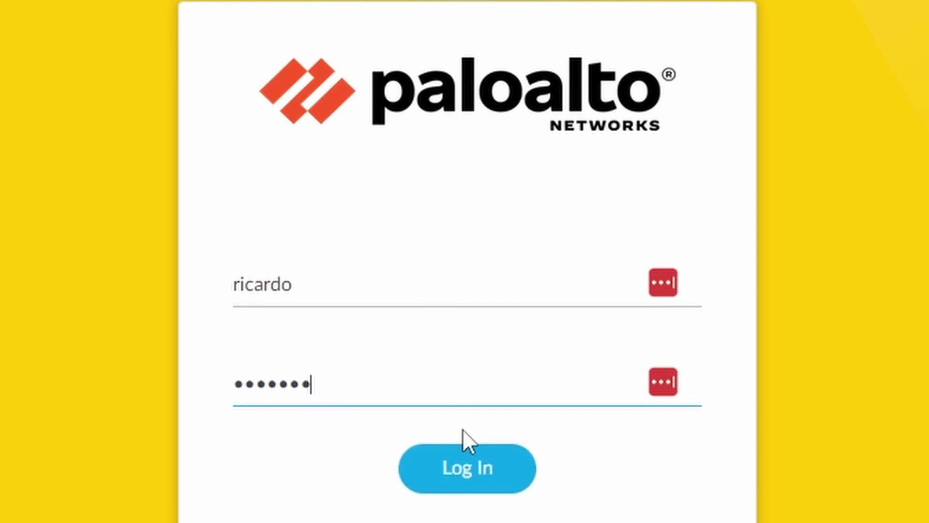
pyautogui.click(455, 481)
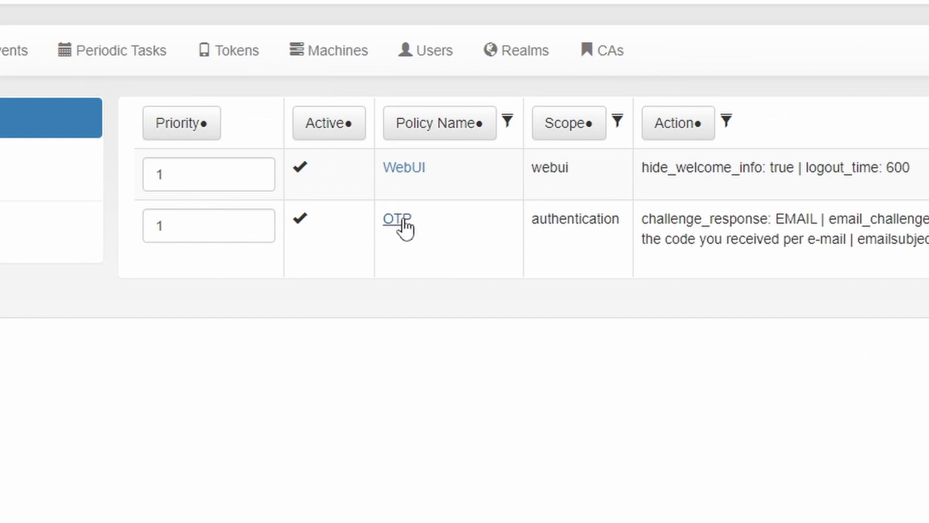
# Step: In the OTP policy's email actions, change the emailsubject 'received a OTP' to 'received an OTP'
pyautogui.click(398, 221)
pyautogui.scroll(-5, 460, 413)
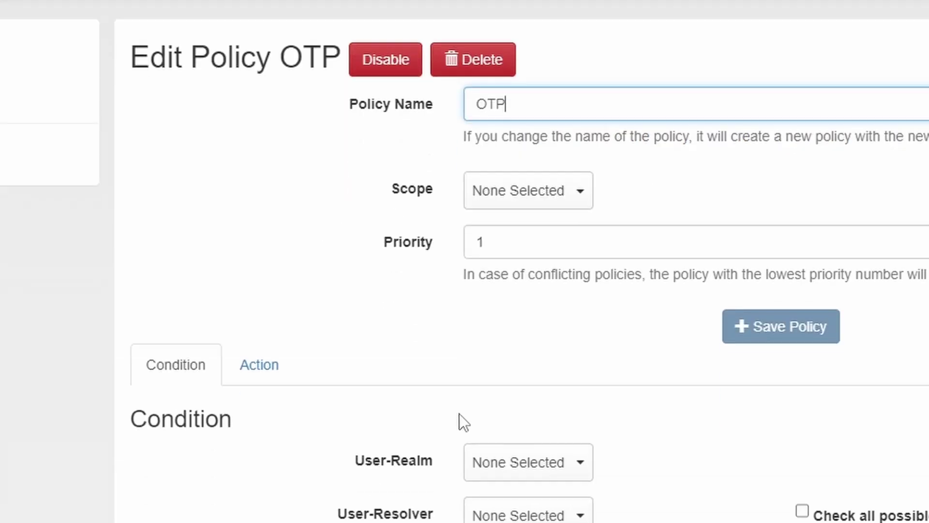
pyautogui.click(264, 207)
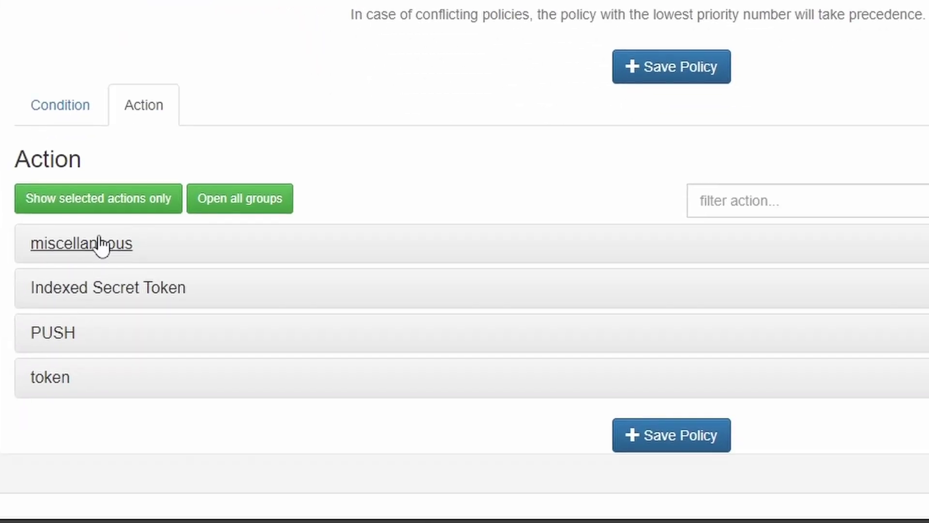
pyautogui.click(706, 203)
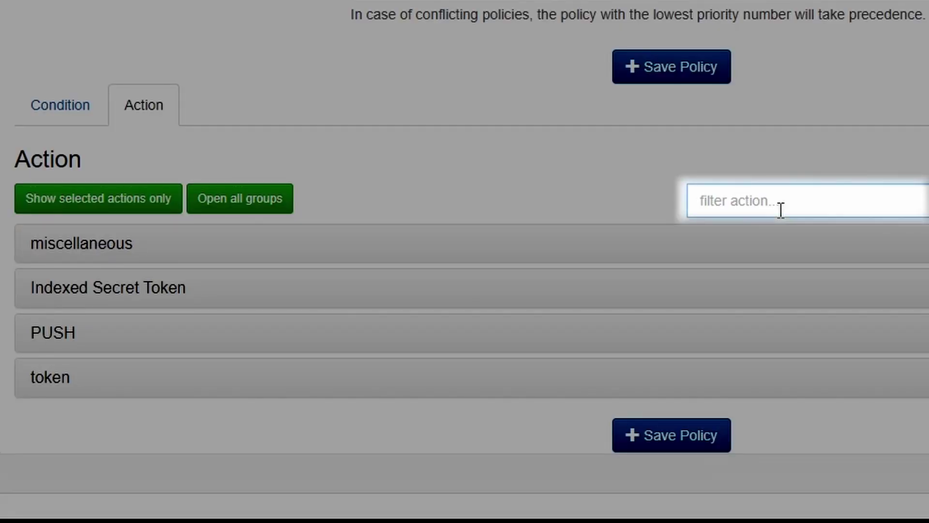
pyautogui.write('email')
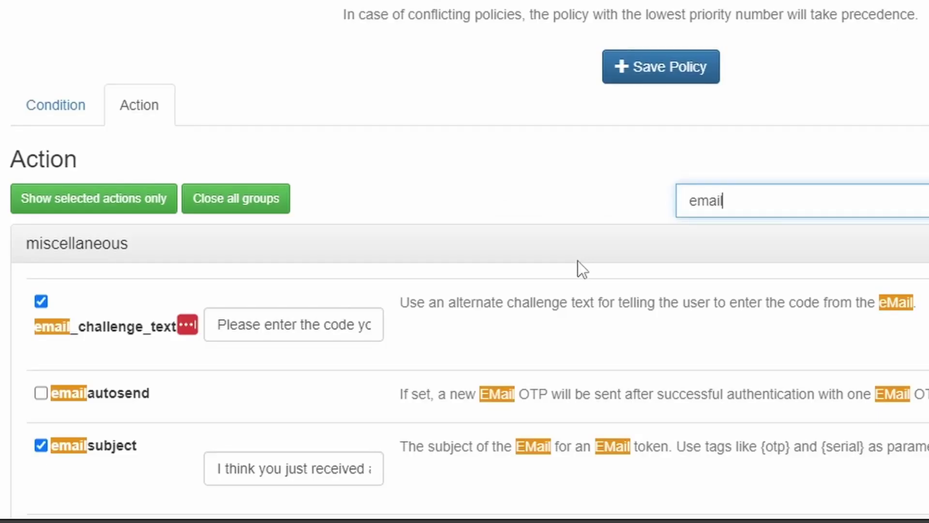
pyautogui.scroll(-4, 578, 260)
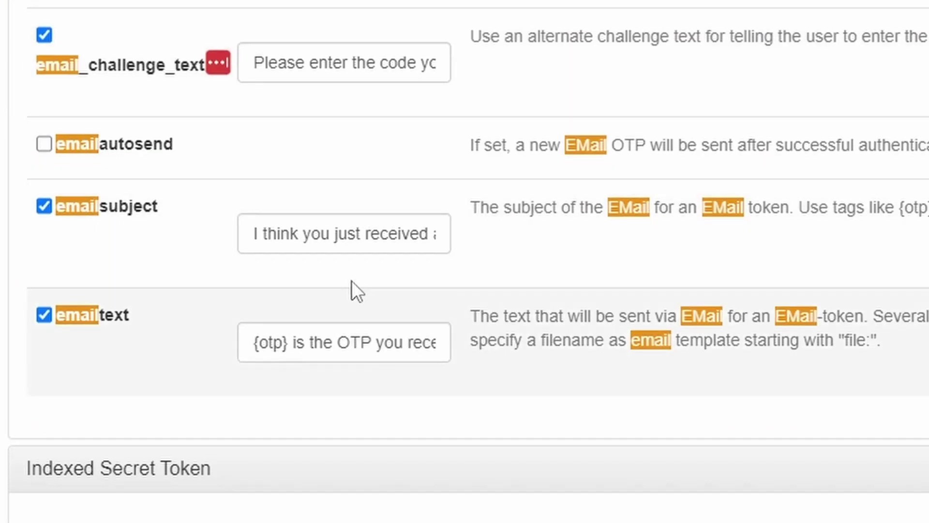
pyautogui.moveTo(339, 234); pyautogui.dragTo(428, 236)
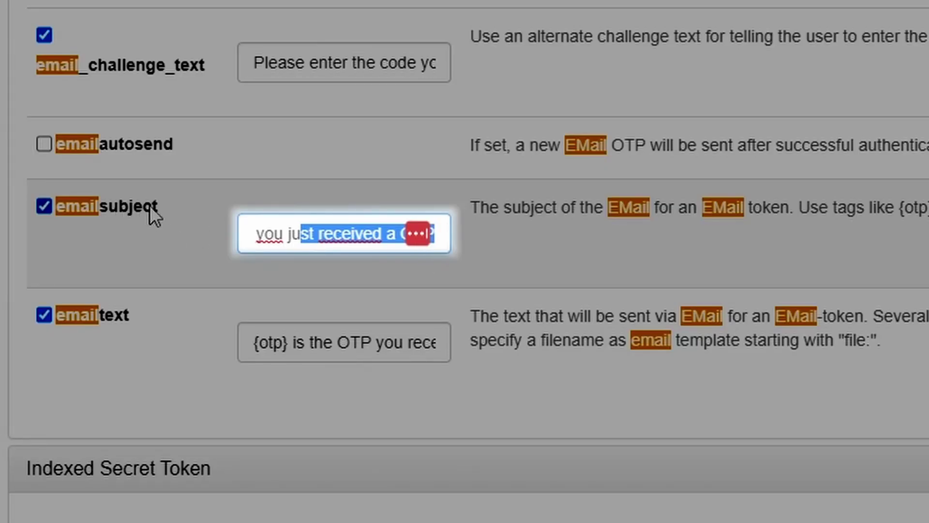
pyautogui.click(396, 237)
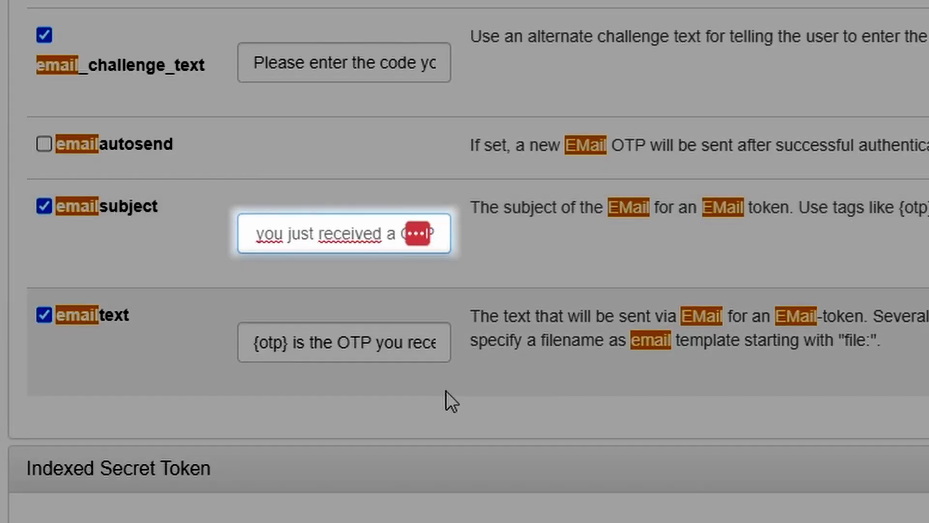
pyautogui.write('nk')
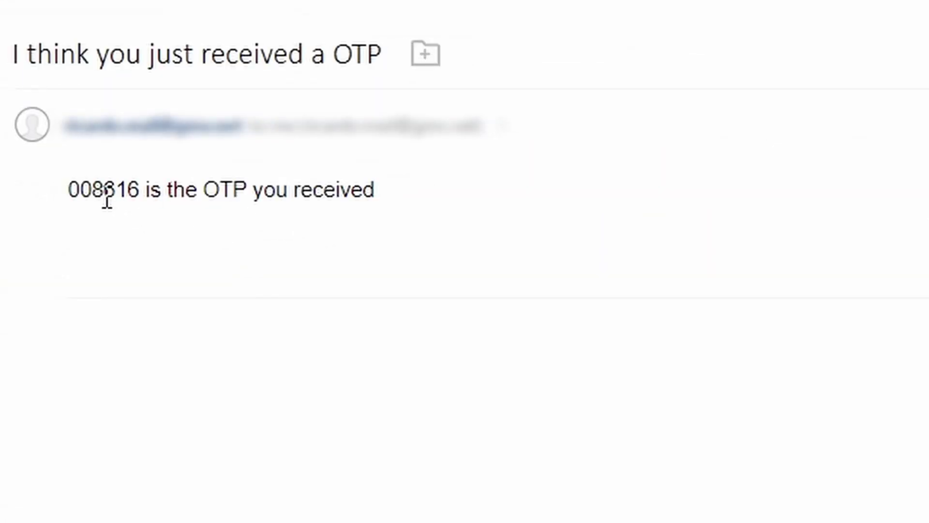
# Step: Copy the emailed one-time code into the PAN-OS code prompt and log in
pyautogui.doubleClick(107, 199)
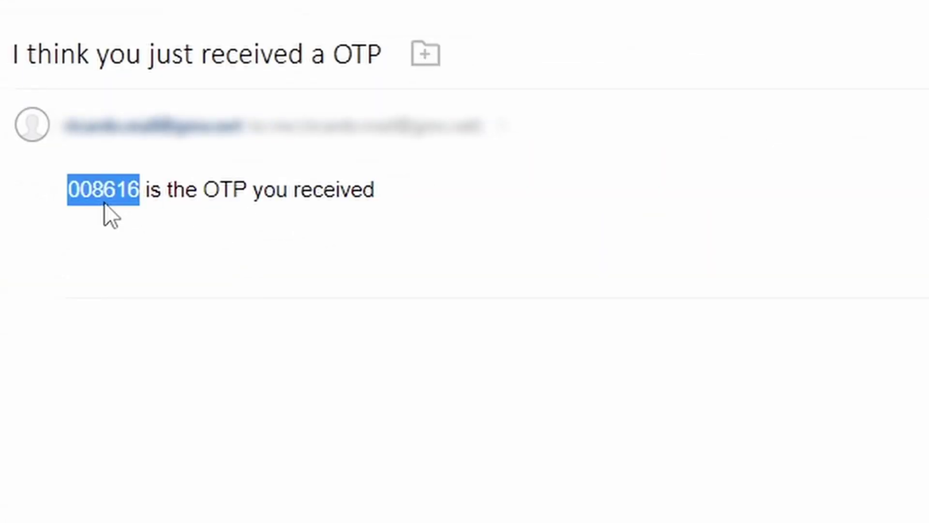
pyautogui.rightClick(102, 200)
pyautogui.click(147, 214)
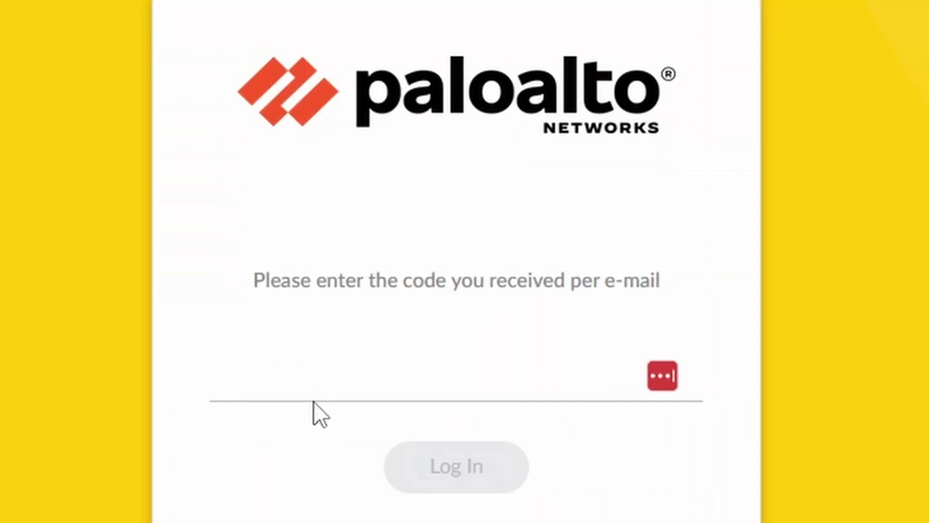
pyautogui.click(332, 386)
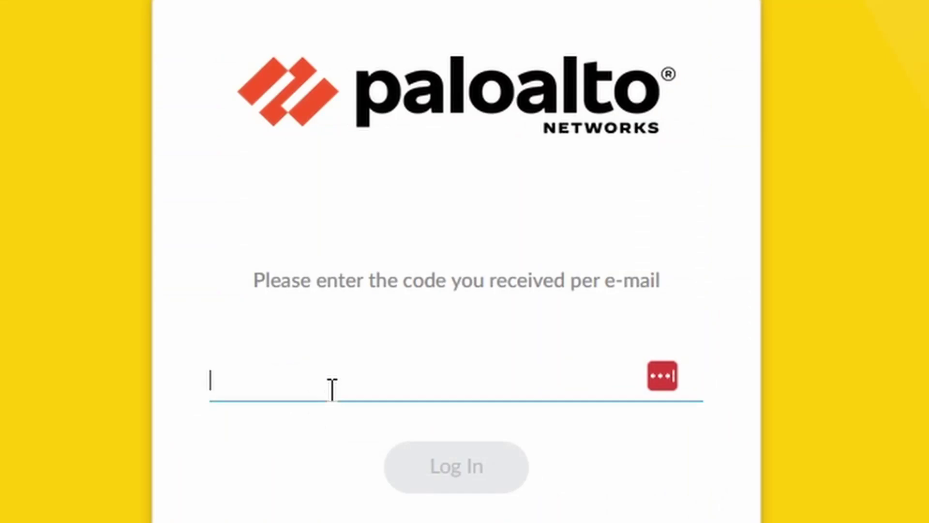
pyautogui.hotkey('ctrl', 'v')
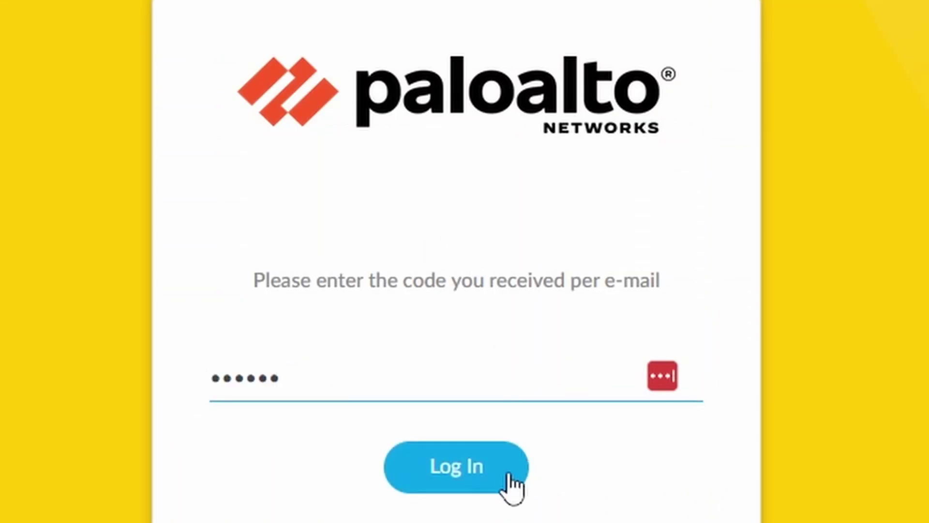
pyautogui.click(479, 468)
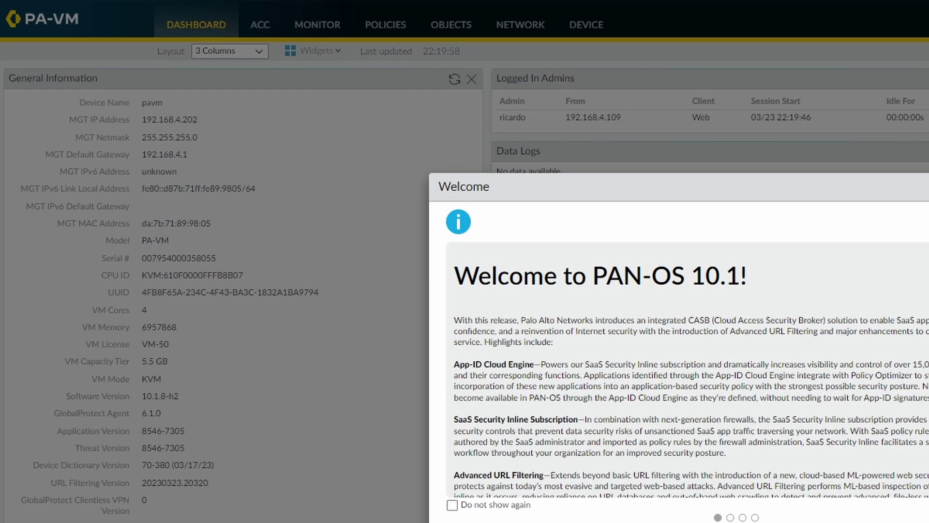
# Step: Dismiss the welcome notice and confirm GP-Gateway uses the Radius authentication profile, closing without changes
pyautogui.click(843, 422)
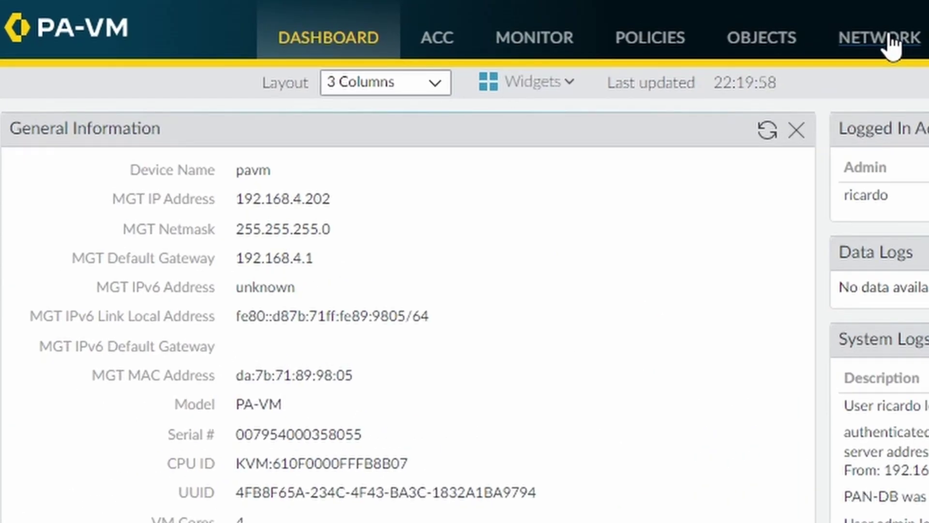
pyautogui.click(893, 47)
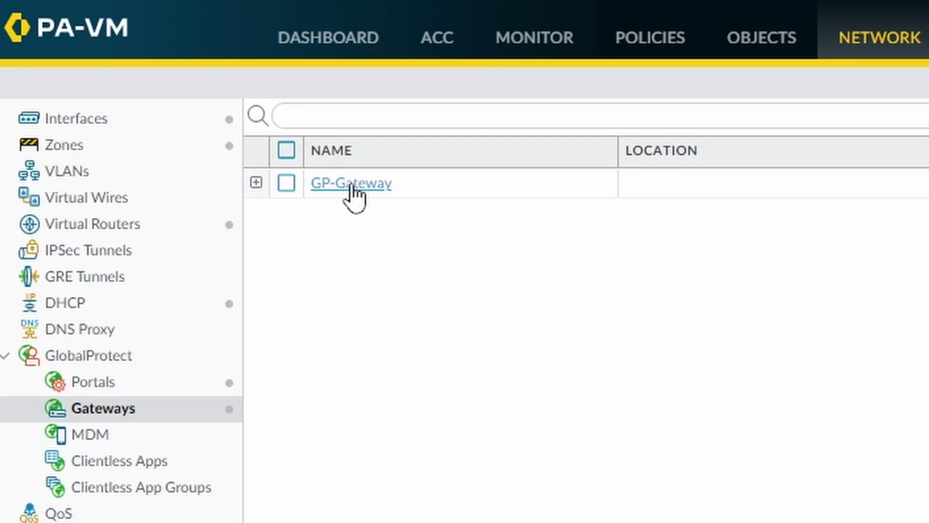
pyautogui.click(351, 187)
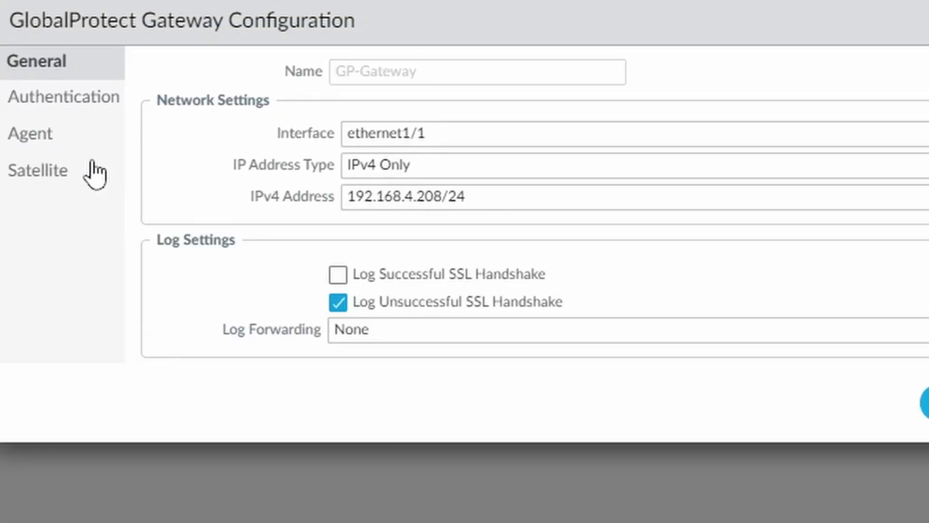
pyautogui.click(59, 96)
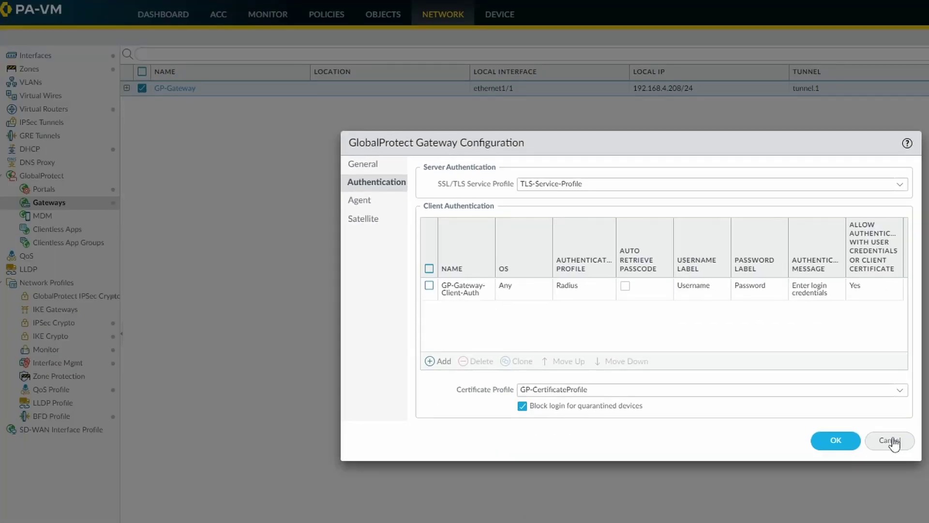
pyautogui.click(895, 441)
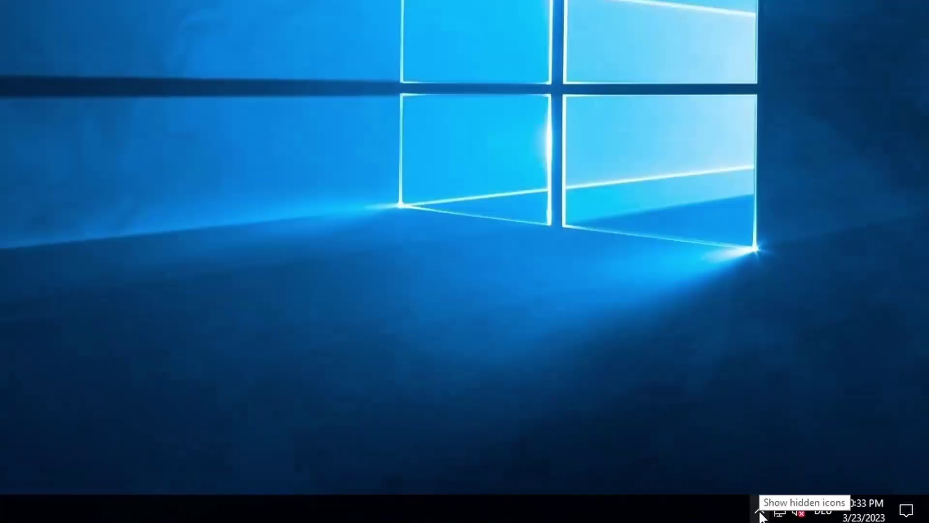
# Step: Open GlobalProtect from the tray and connect to portal vpn.netsums.com
pyautogui.click(825, 513)
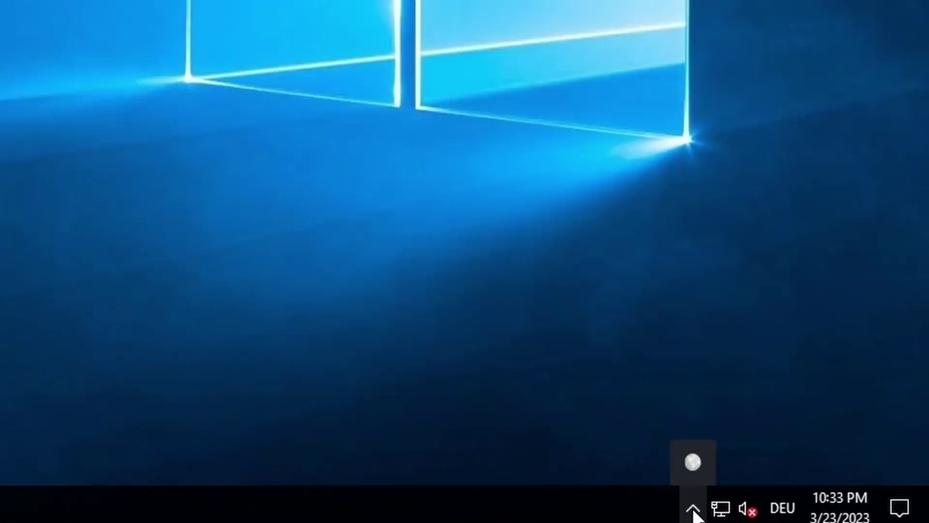
pyautogui.click(693, 464)
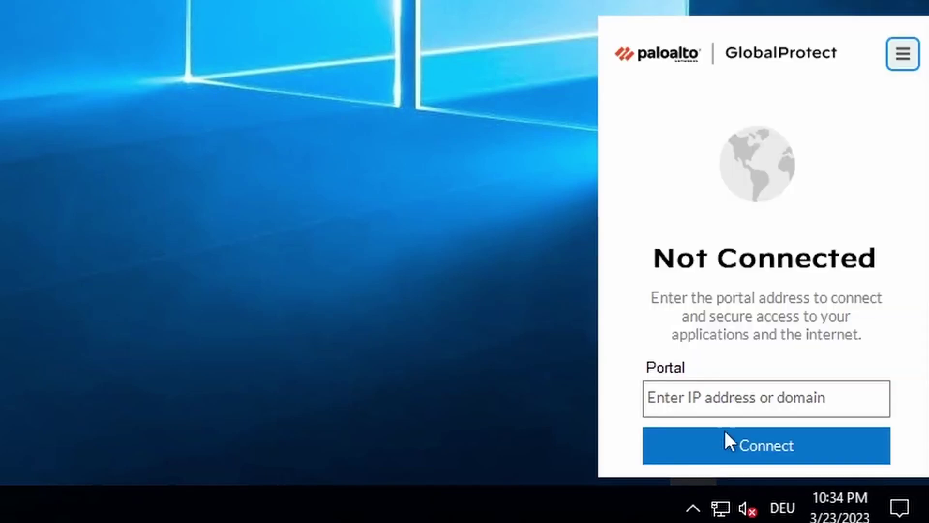
pyautogui.click(746, 397)
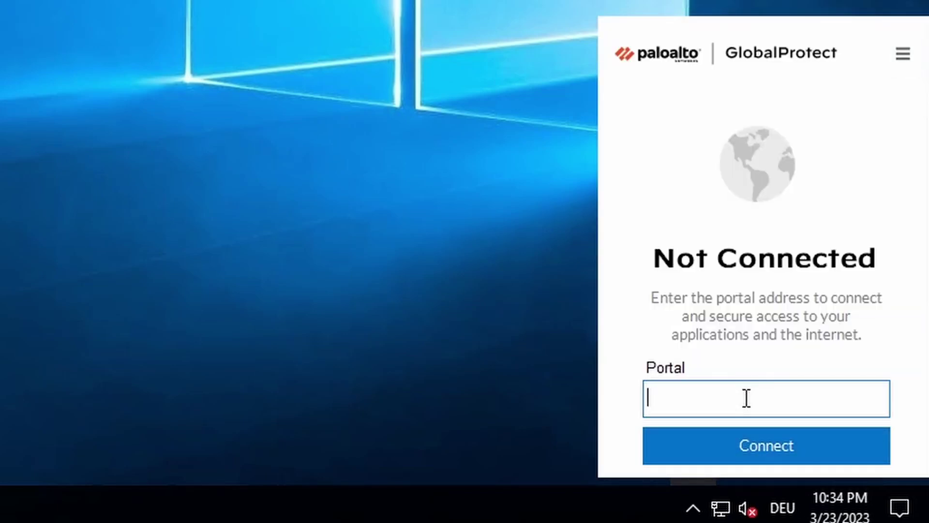
pyautogui.write('vpn.nets')
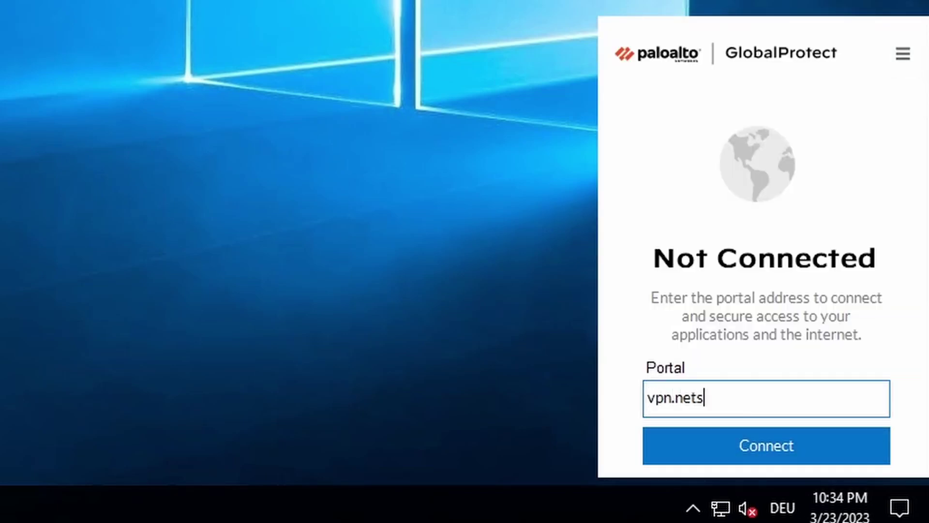
pyautogui.write('ums.com')
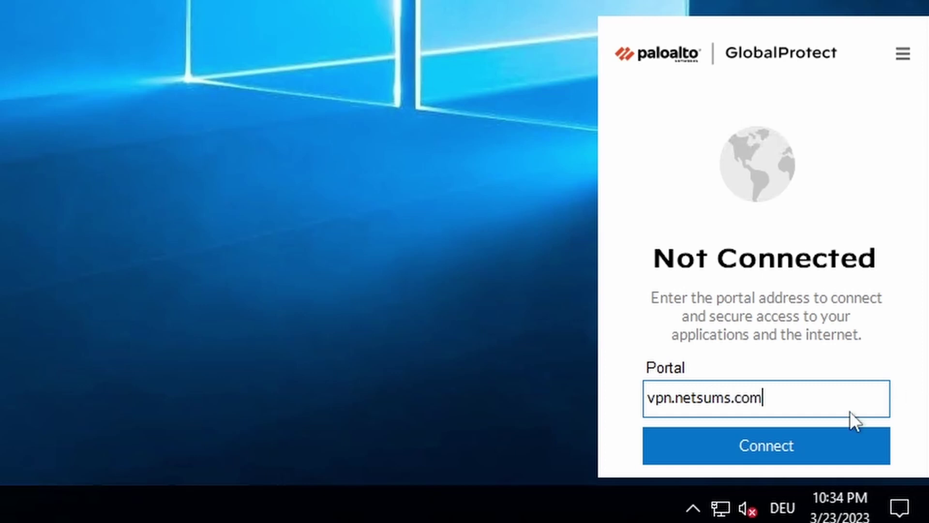
pyautogui.click(817, 446)
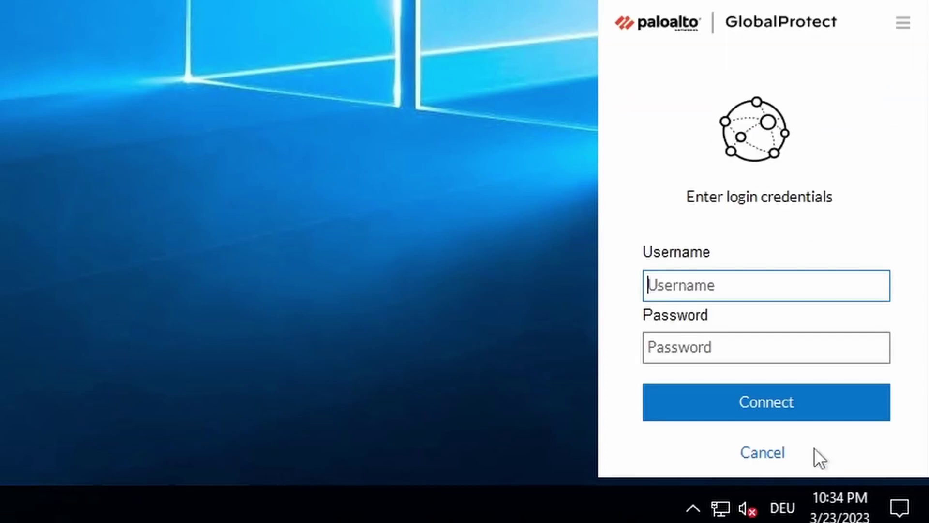
# Step: Submit the VPN username and password to the GlobalProtect login
pyautogui.write('ricar')
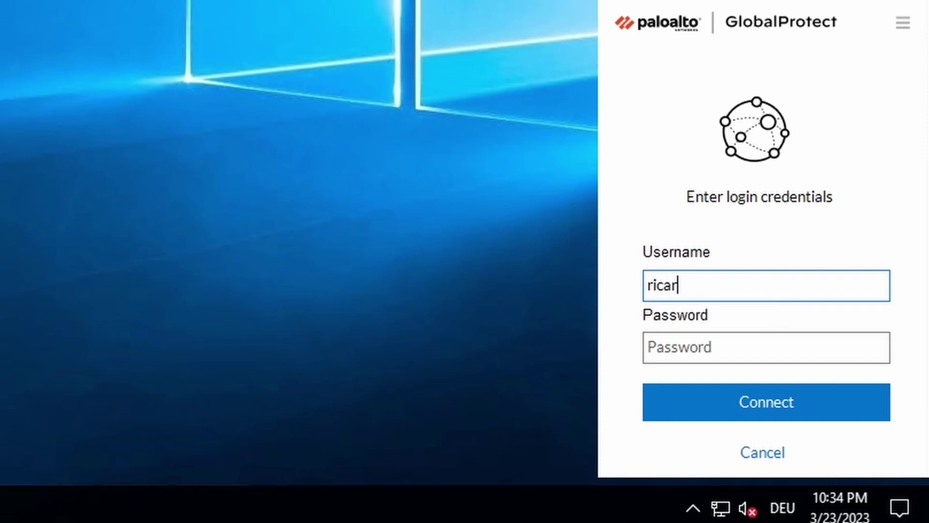
pyautogui.write('do')
pyautogui.press('Tab')
pyautogui.write('*******')
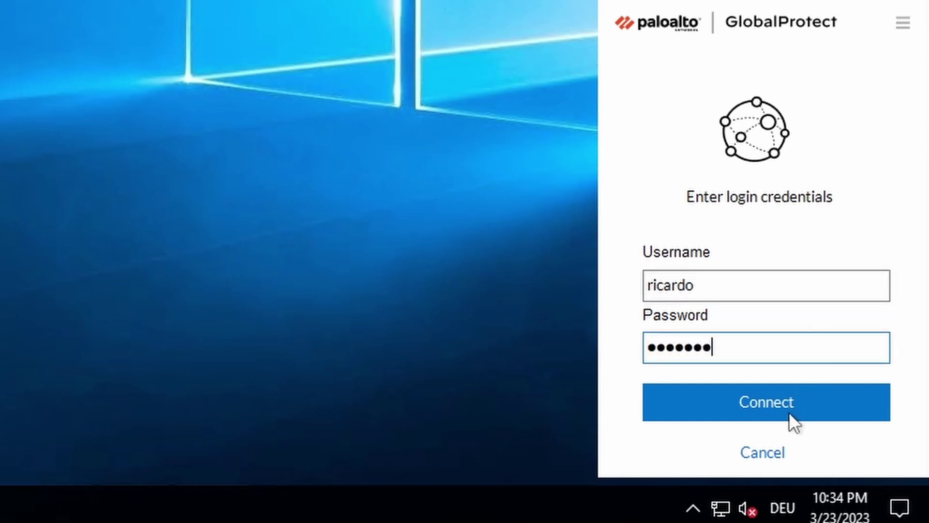
pyautogui.click(766, 407)
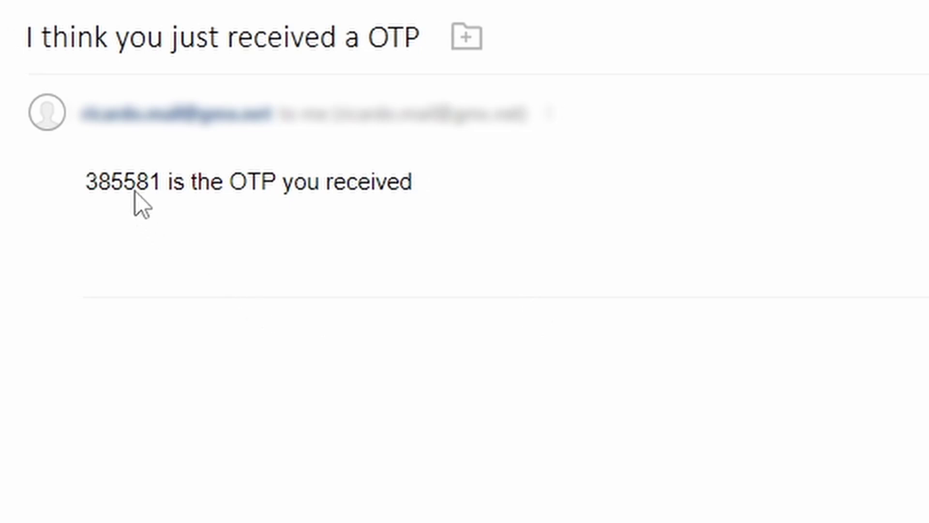
# Step: Paste the newly emailed verification code into GlobalProtect and verify it
pyautogui.doubleClick(120, 181)
pyautogui.rightClick(127, 186)
pyautogui.click(184, 213)
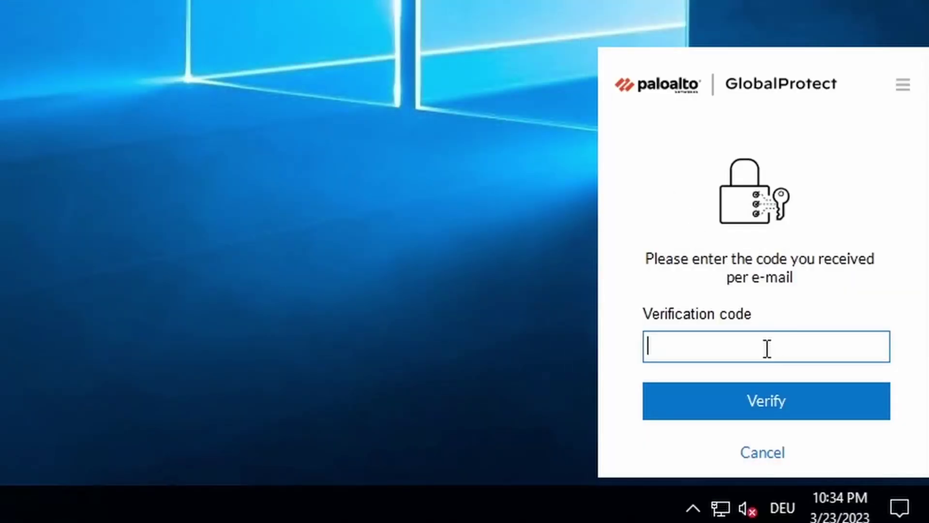
pyautogui.hotkey('ctrl', 'v')
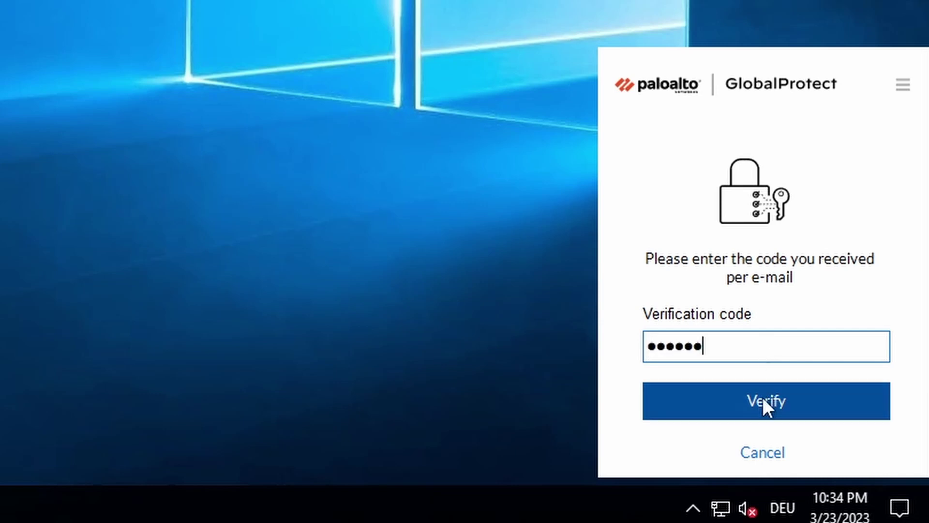
pyautogui.click(760, 402)
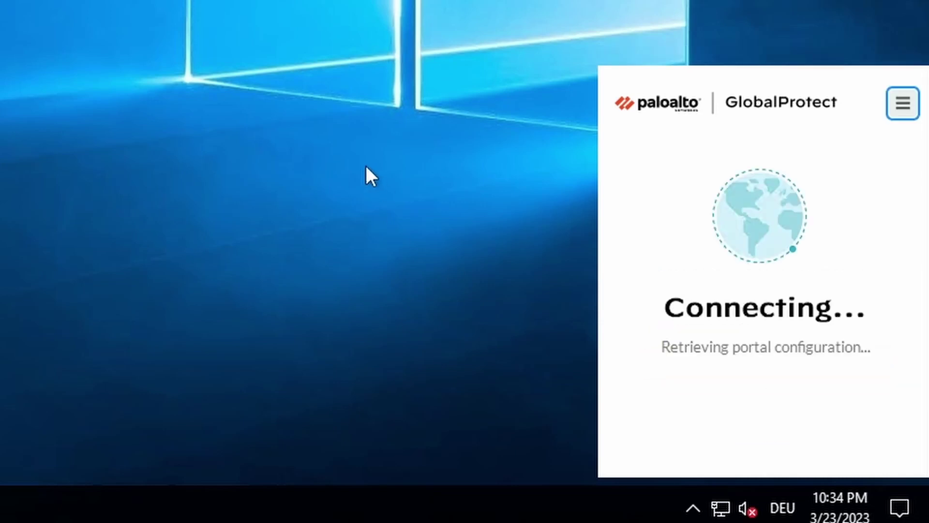